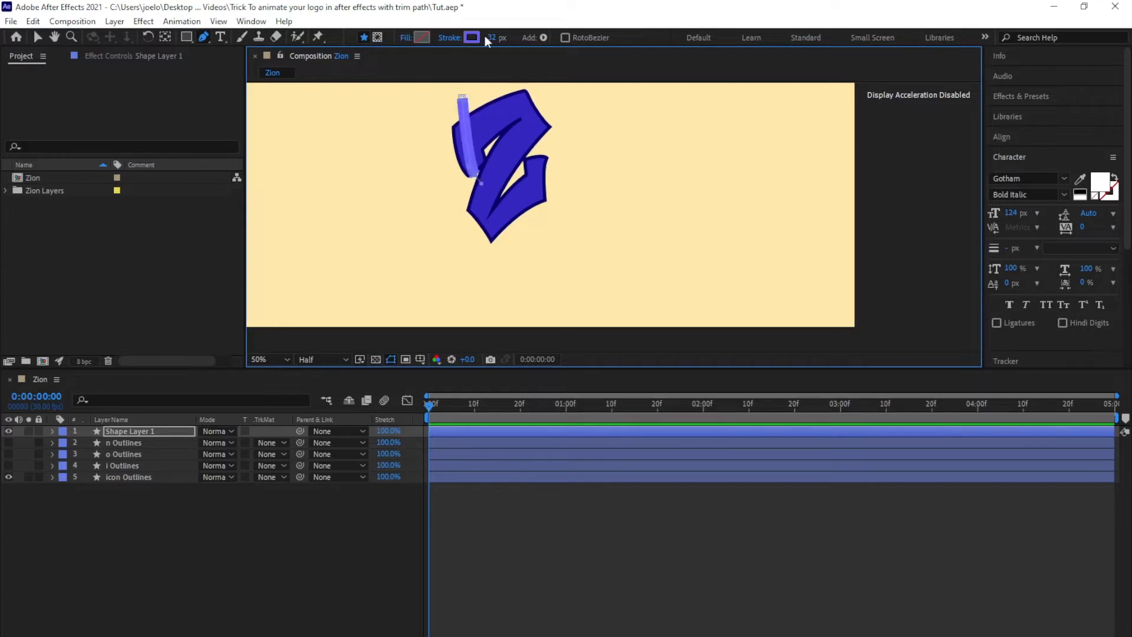
Step: Set the first stroke's width to 87 px and shift its upper endpoint outward over the Z's upper-left arm
{"action": "left_click_drag", "start_coordinate": [493, 37], "coordinate": [525, 37]}
{"action": "scroll", "coordinate": [503, 151], "scroll_direction": "up", "scroll_amount": 1}
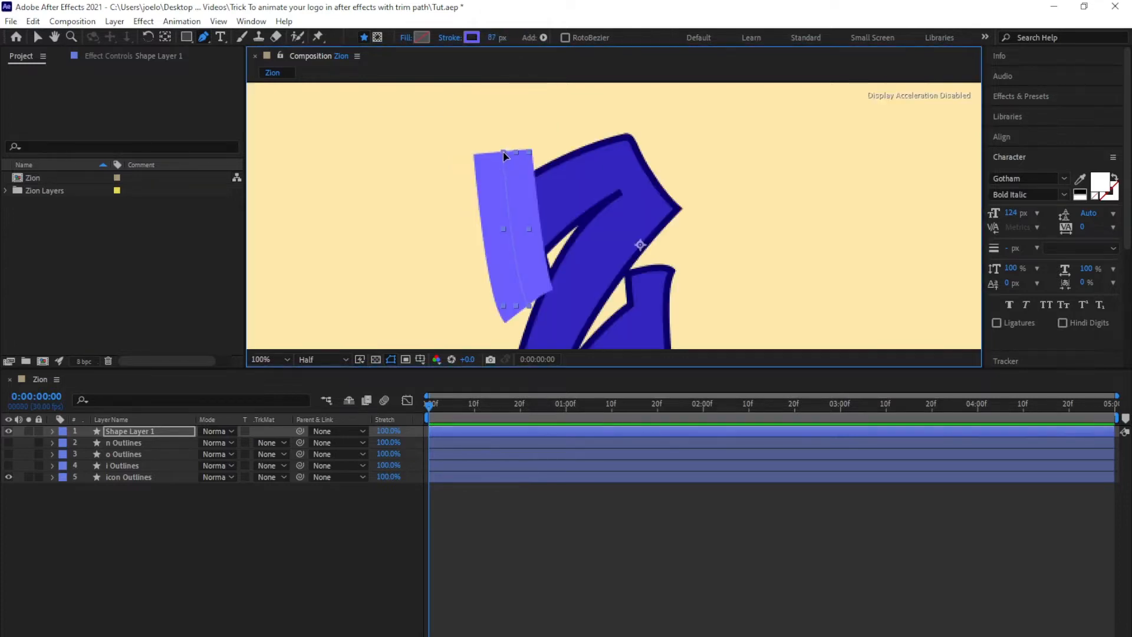
{"action": "mouse_move", "coordinate": [503, 155]}
{"action": "left_mouse_down"}
{"action": "mouse_move", "coordinate": [465, 151]}
{"action": "mouse_move", "coordinate": [434, 211]}
{"action": "mouse_move", "coordinate": [480, 150]}
{"action": "left_mouse_up"}
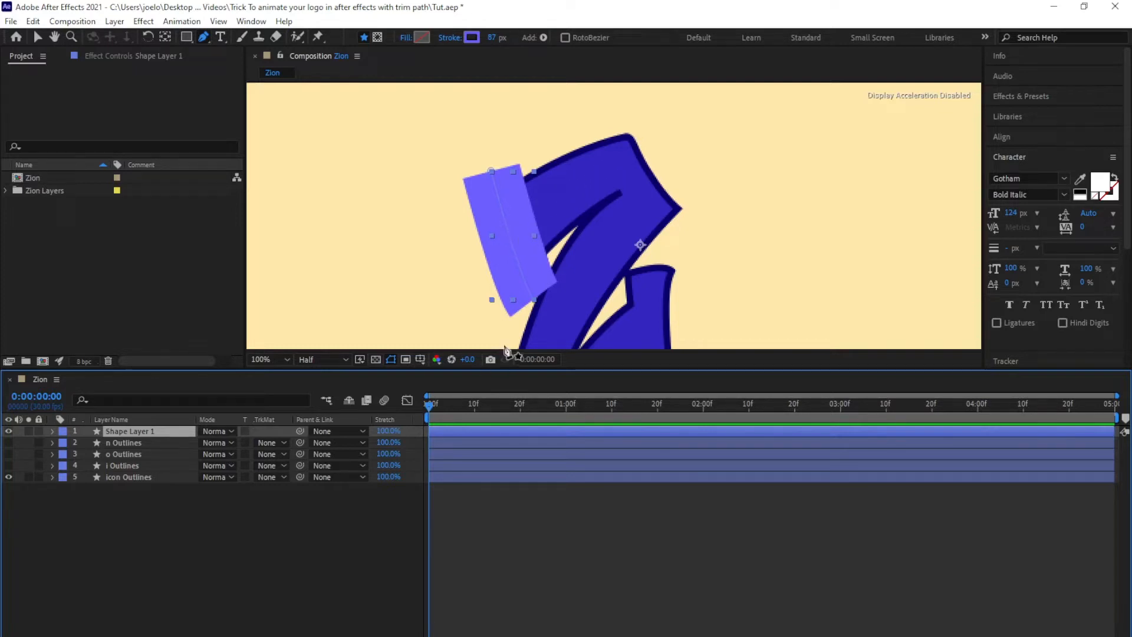
{"action": "left_click", "coordinate": [462, 496]}
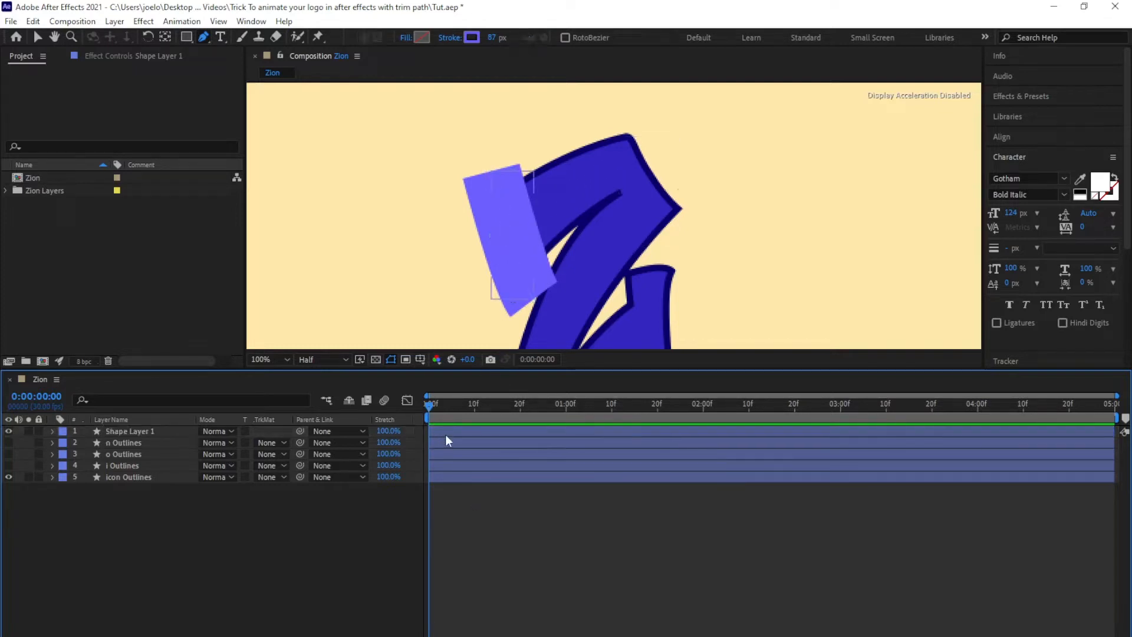
Step: Draw a separate curved stroke along the Z's top arm in Shape Layer 1, adjust its start point, and widen it to 112 px
{"action": "left_click", "coordinate": [444, 433]}
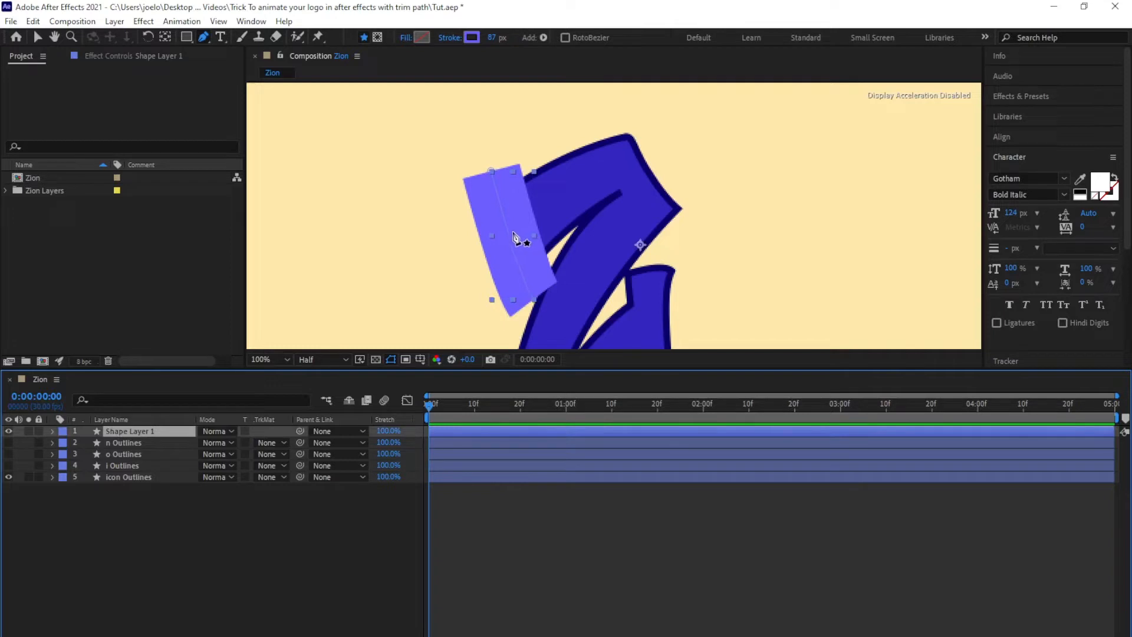
{"action": "left_click_drag", "start_coordinate": [648, 151], "coordinate": [706, 137]}
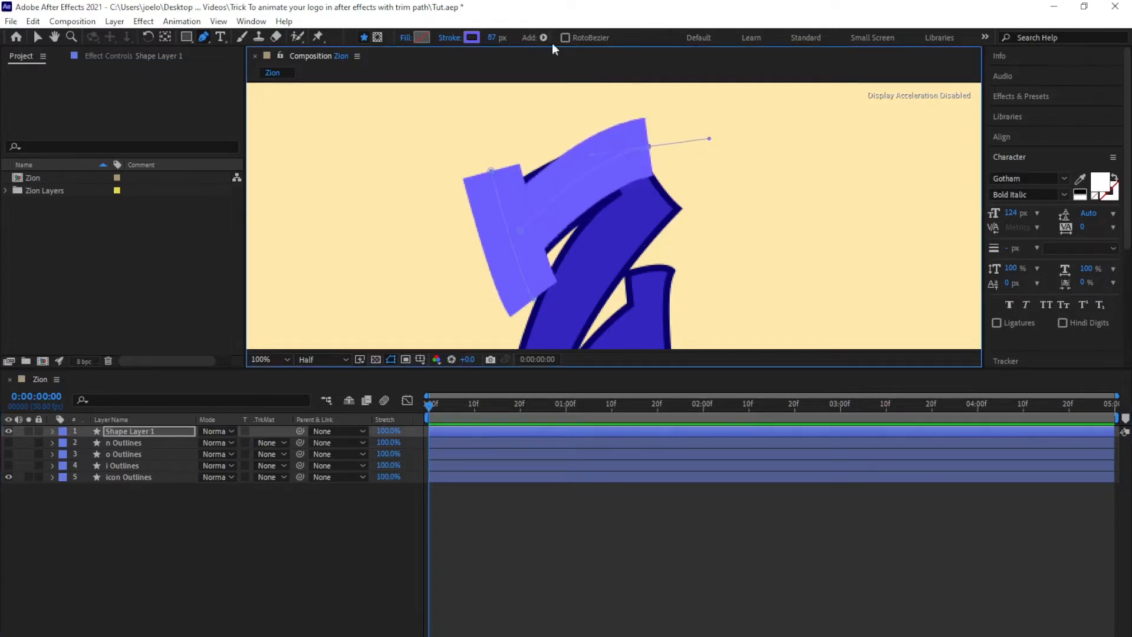
{"action": "left_click_drag", "start_coordinate": [520, 230], "coordinate": [517, 226]}
{"action": "left_click_drag", "start_coordinate": [494, 37], "coordinate": [501, 37]}
{"action": "left_click", "coordinate": [478, 434]}
{"action": "left_click_drag", "start_coordinate": [517, 226], "coordinate": [518, 230]}
Step: Draw a separate stroke along the Z's diagonal in Shape Layer 1 and adjust its endpoints and curve to cover the artwork
{"action": "scroll", "coordinate": [535, 169], "scroll_direction": "down", "scroll_amount": 1}
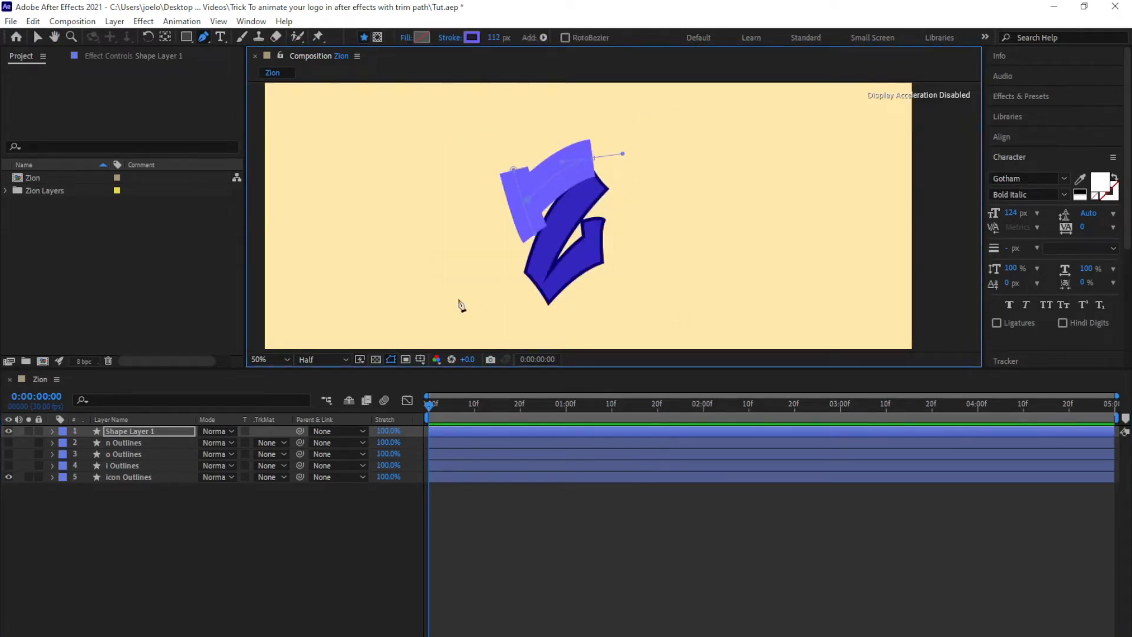
{"action": "left_click_drag", "start_coordinate": [530, 281], "coordinate": [544, 254]}
{"action": "left_click", "coordinate": [593, 159]}
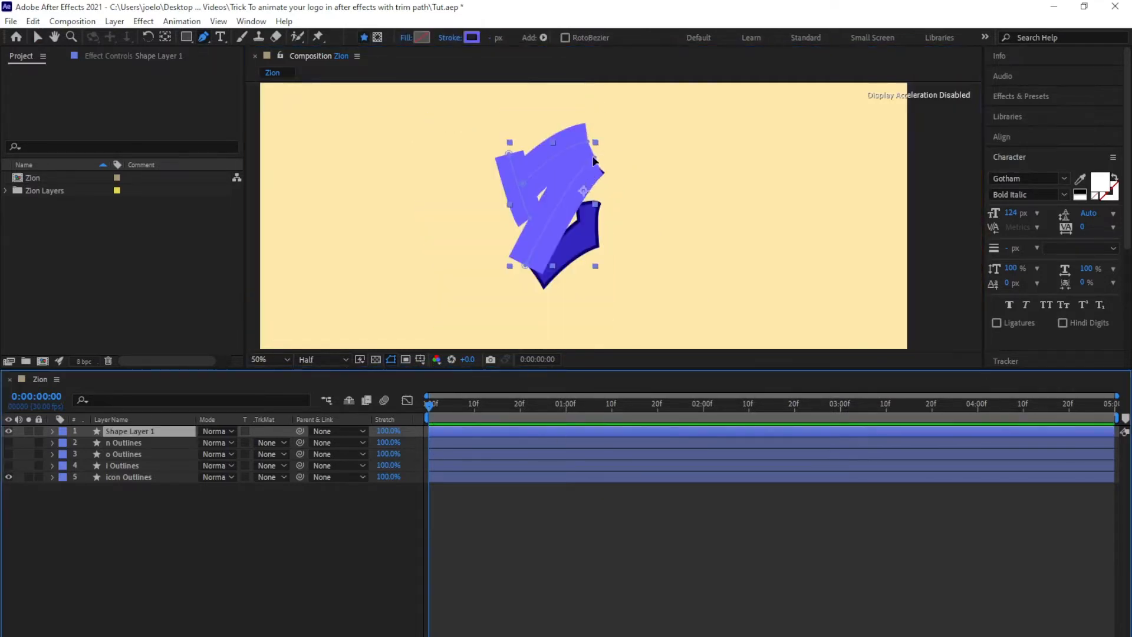
{"action": "left_click_drag", "start_coordinate": [593, 157], "coordinate": [590, 154]}
{"action": "left_click_drag", "start_coordinate": [525, 266], "coordinate": [518, 269]}
{"action": "left_click", "coordinate": [516, 432]}
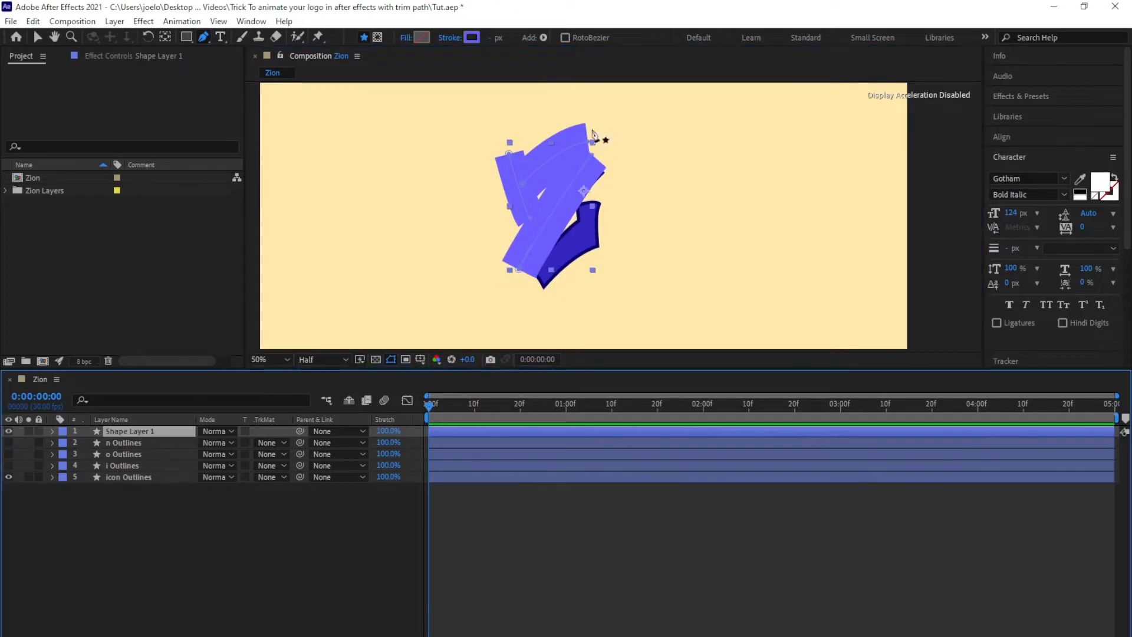
{"action": "left_click", "coordinate": [575, 176]}
{"action": "left_click_drag", "start_coordinate": [590, 154], "coordinate": [596, 157]}
Step: Draw a curved stroke along the Z's lower arm in Shape Layer 1, extending it down over the bottom corner
{"action": "left_click", "coordinate": [490, 435]}
{"action": "left_click", "coordinate": [537, 281]}
{"action": "left_click_drag", "start_coordinate": [602, 232], "coordinate": [636, 231]}
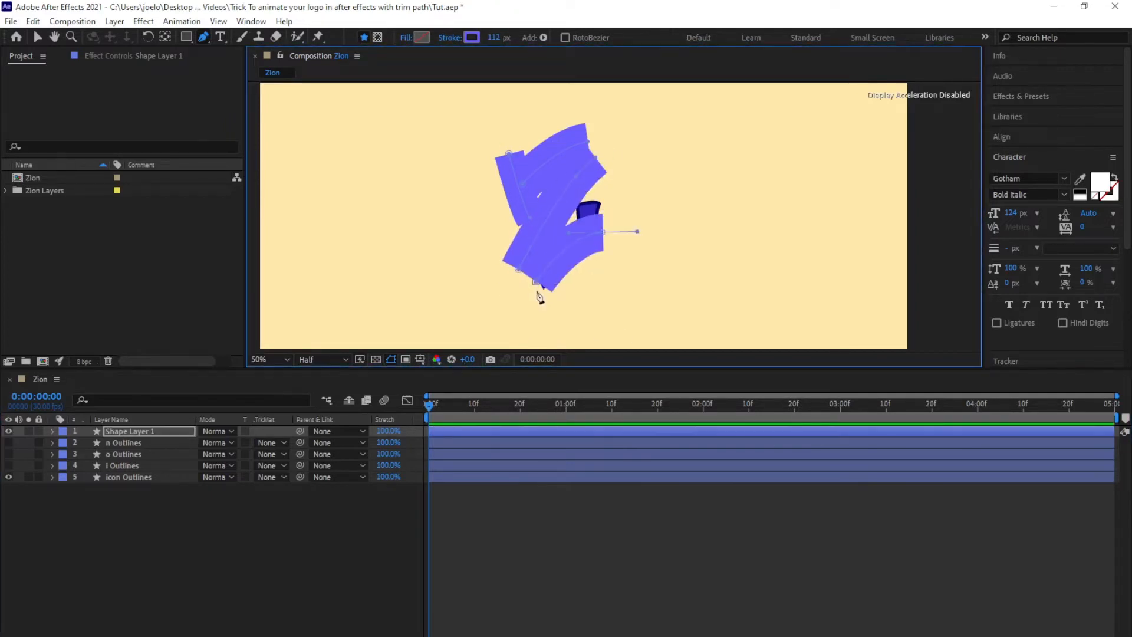
{"action": "left_click", "coordinate": [535, 294]}
Step: Draw a short vertical stroke, 88 px wide, over the Z's lower-right tip as another path in Shape Layer 1
{"action": "left_click", "coordinate": [534, 430]}
{"action": "left_click", "coordinate": [590, 225]}
{"action": "left_click", "coordinate": [589, 201]}
{"action": "left_click", "coordinate": [475, 501]}
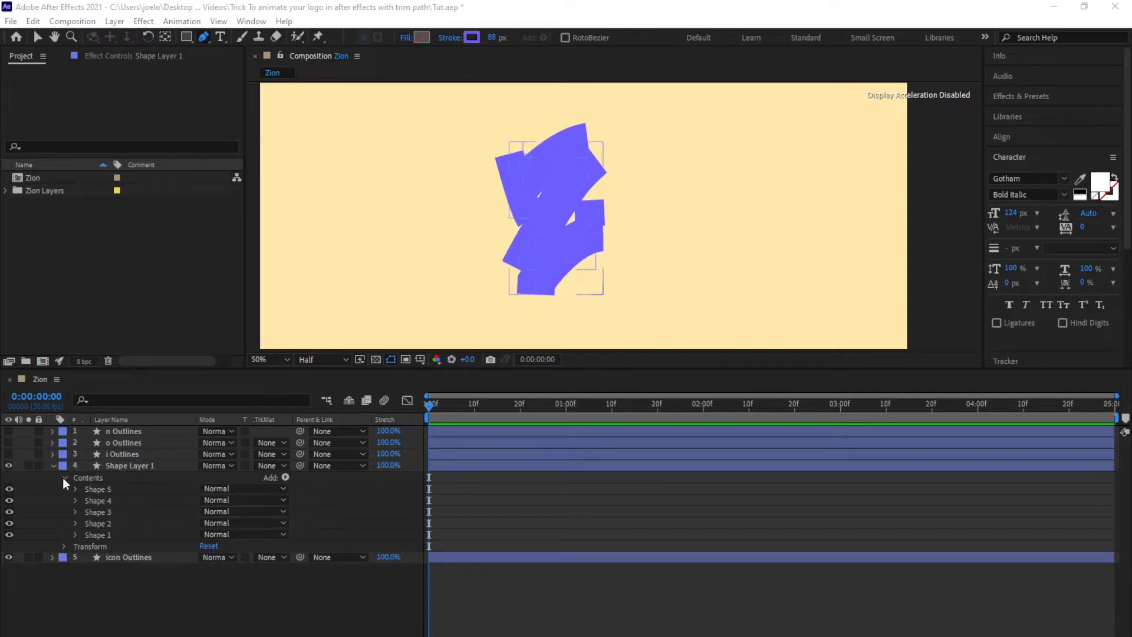
Step: Add Trim Paths to the contents of Shape Layer 1 and expand its properties
{"action": "left_click", "coordinate": [285, 478]}
{"action": "left_click", "coordinate": [332, 406]}
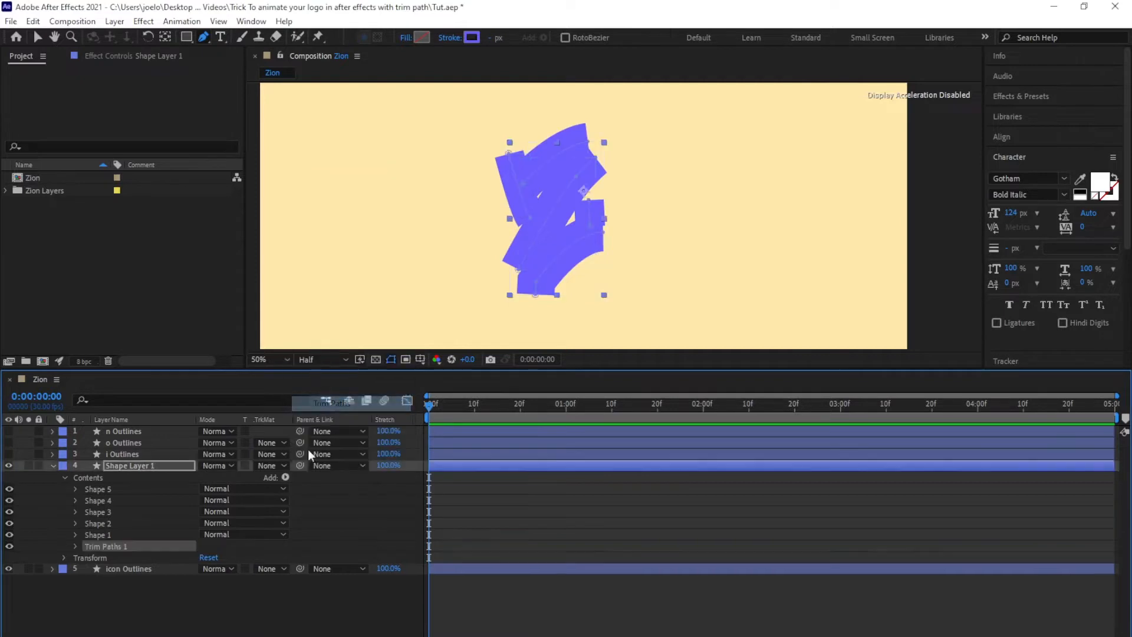
{"action": "left_click", "coordinate": [75, 546]}
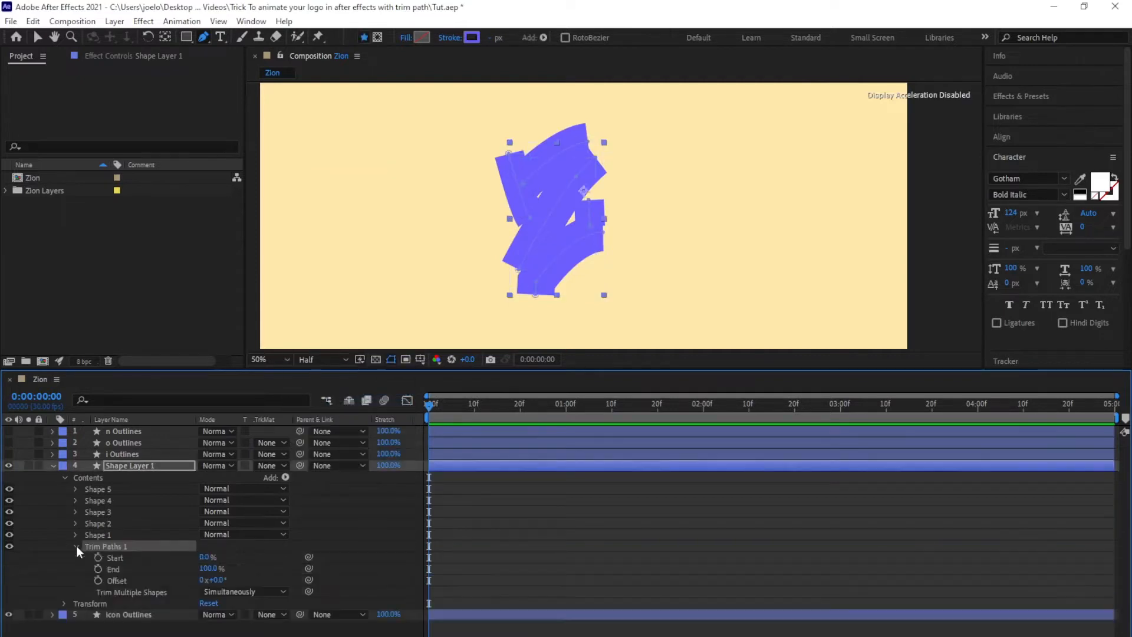
Step: Keyframe the Trim Paths End from 0% at the start to 100% at one second and preview the animation
{"action": "left_click", "coordinate": [98, 569]}
{"action": "left_click_drag", "start_coordinate": [553, 403], "coordinate": [566, 412]}
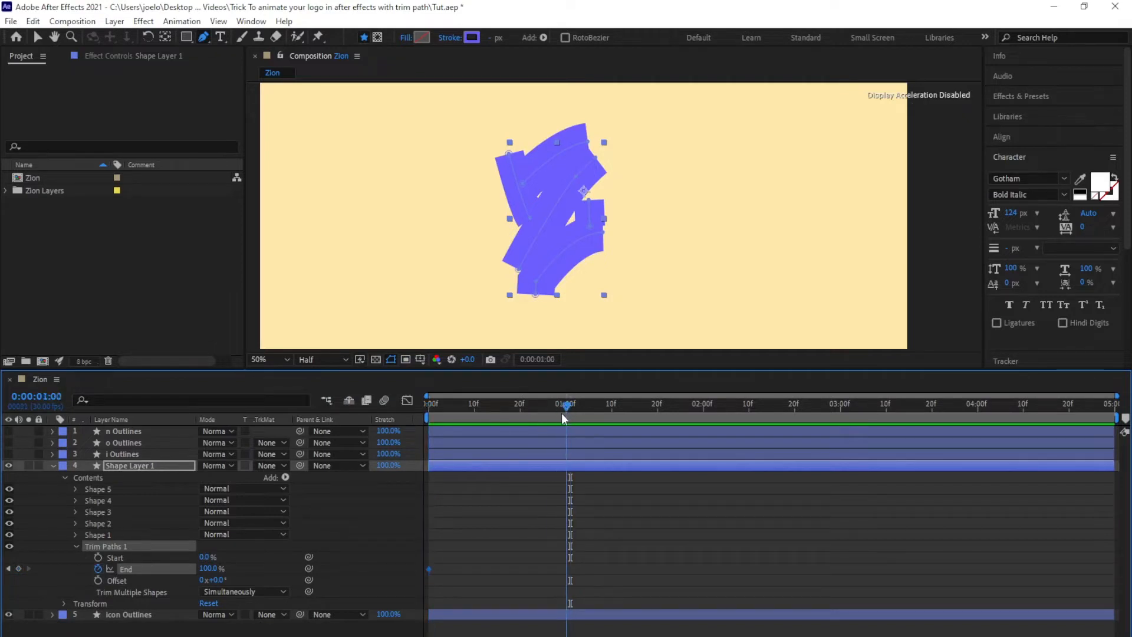
{"action": "left_click", "coordinate": [8, 568]}
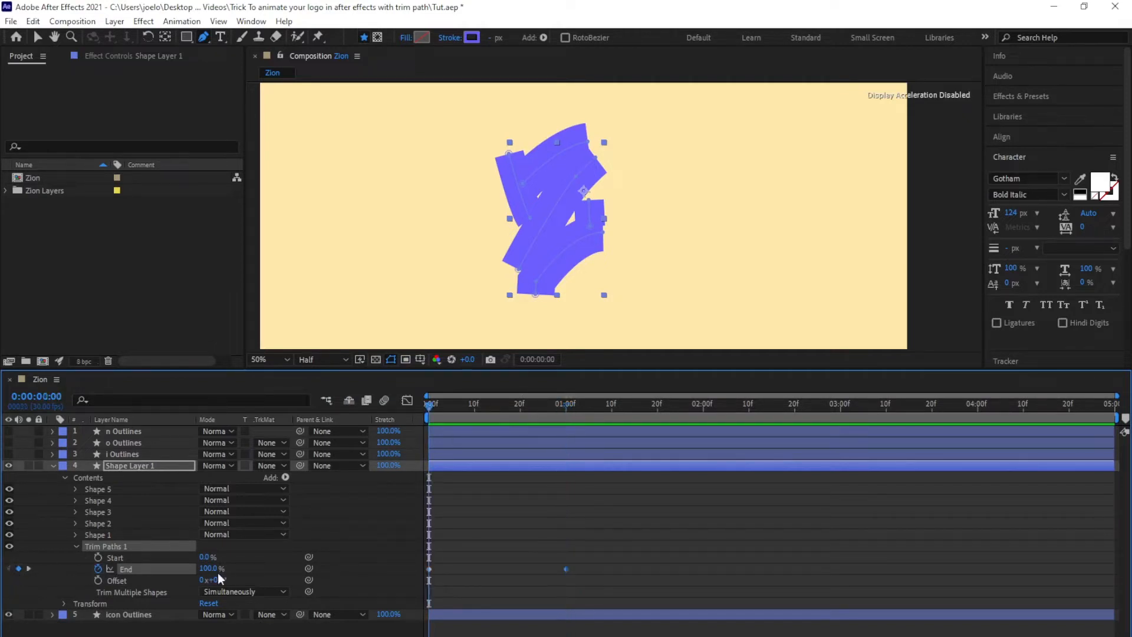
{"action": "left_click_drag", "start_coordinate": [210, 569], "coordinate": [65, 577]}
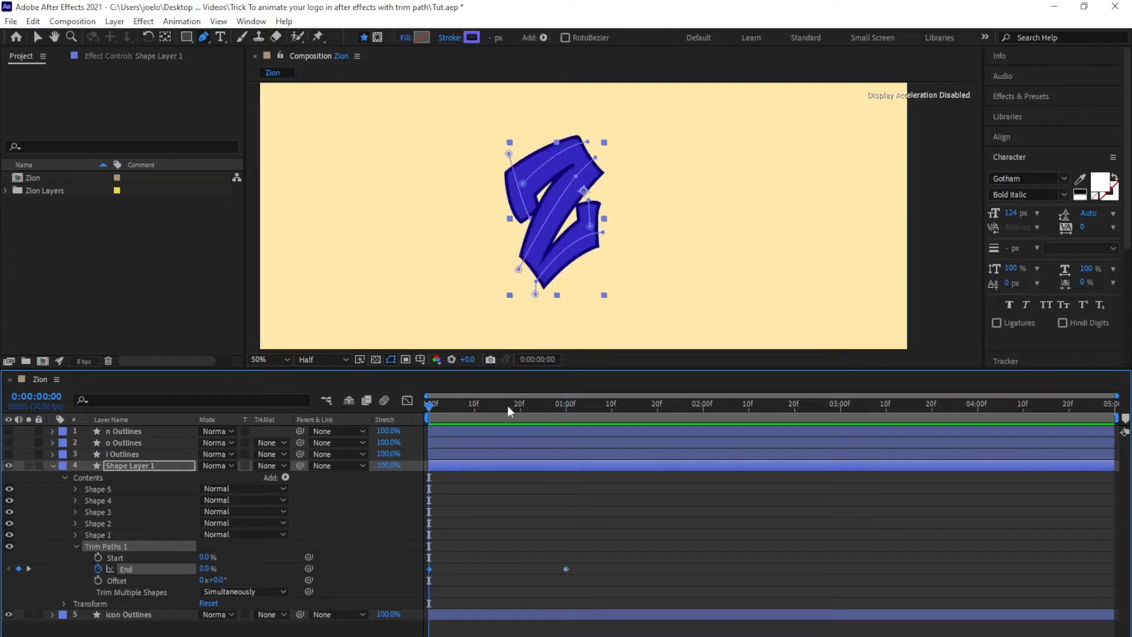
{"action": "key", "text": "space"}
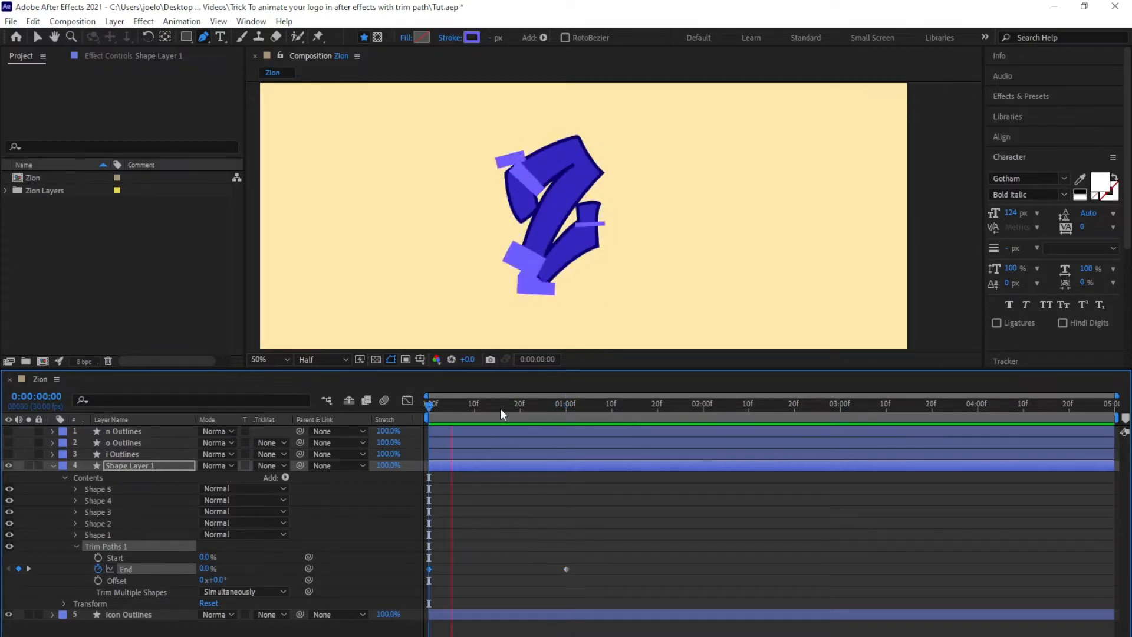
{"action": "left_click", "coordinate": [426, 407]}
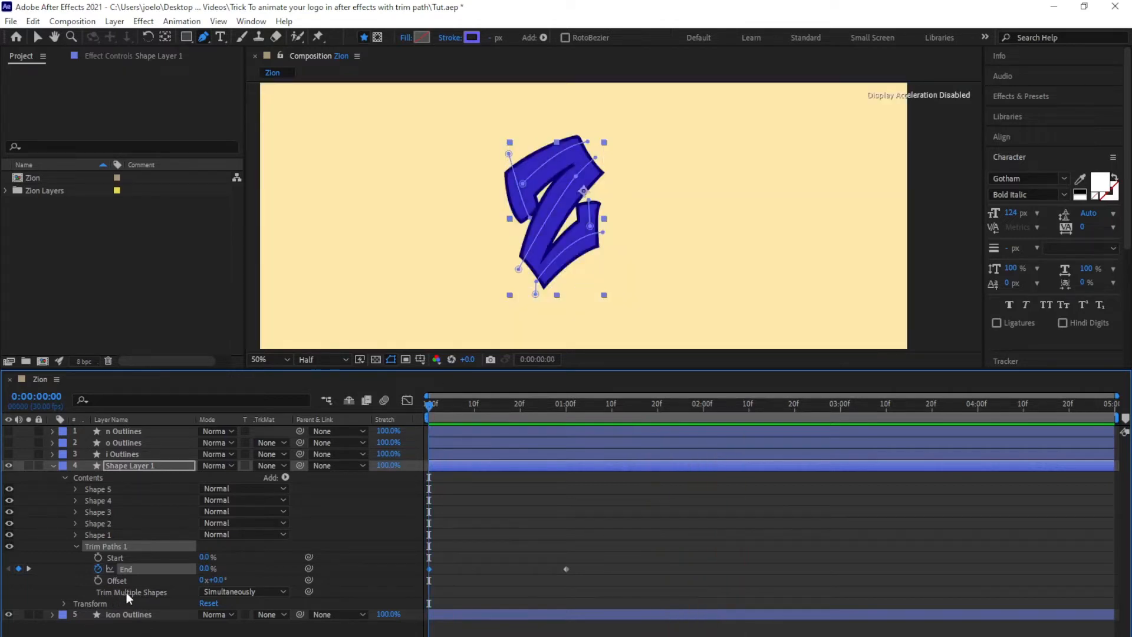
Step: Set Trim Multiple Shapes to Individually and preview the strokes drawing on
{"action": "left_click", "coordinate": [221, 592]}
{"action": "left_click", "coordinate": [239, 622]}
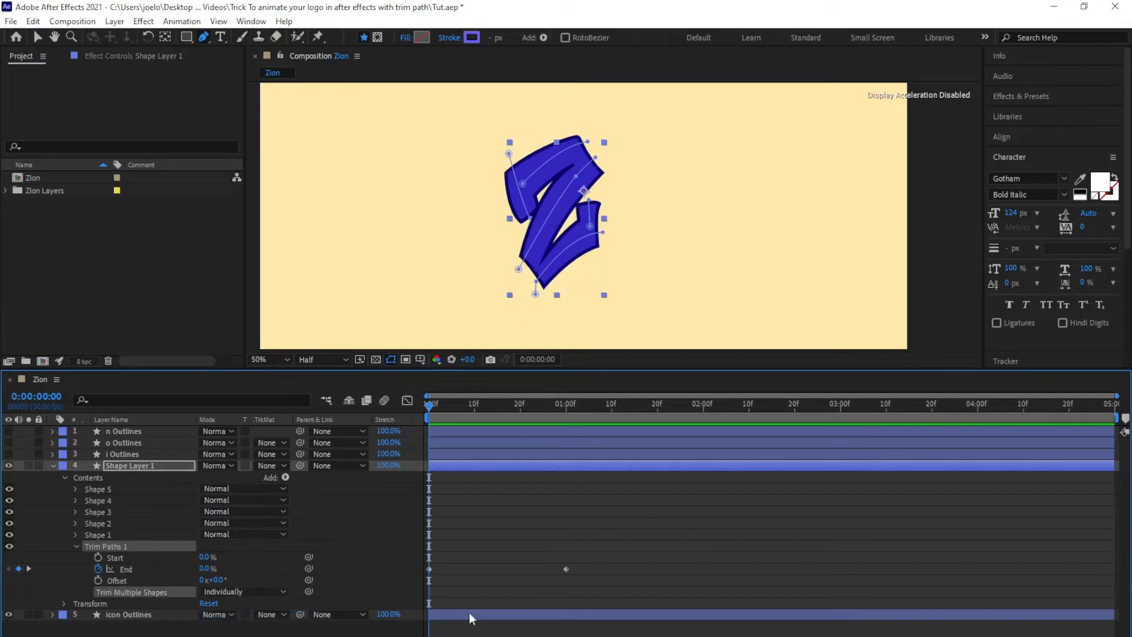
{"action": "key", "text": "space"}
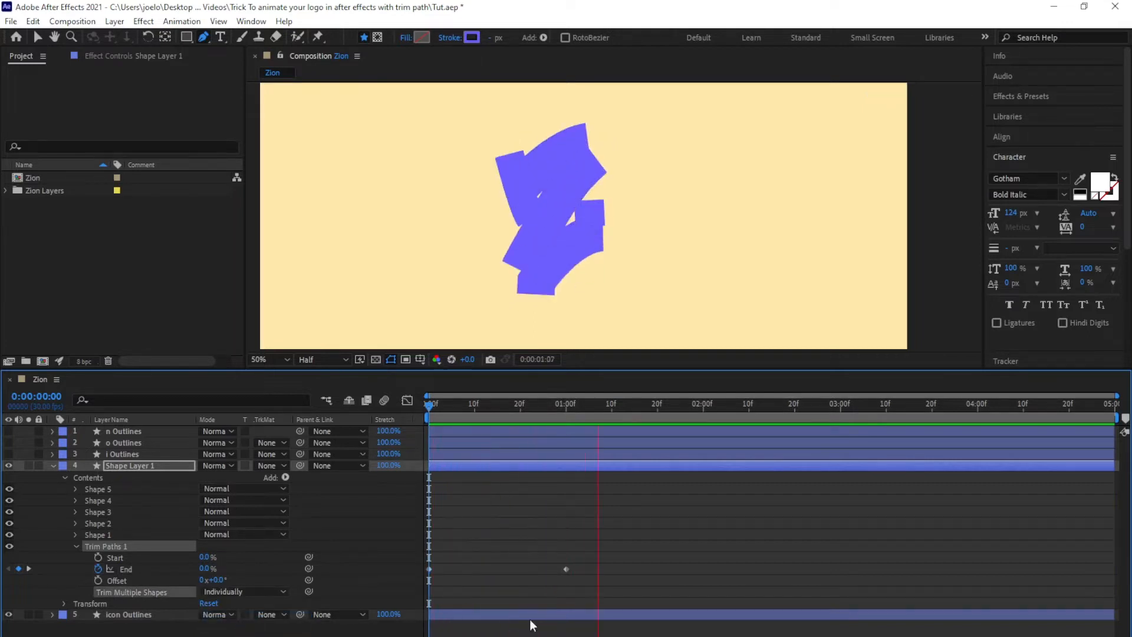
{"action": "left_click", "coordinate": [430, 406]}
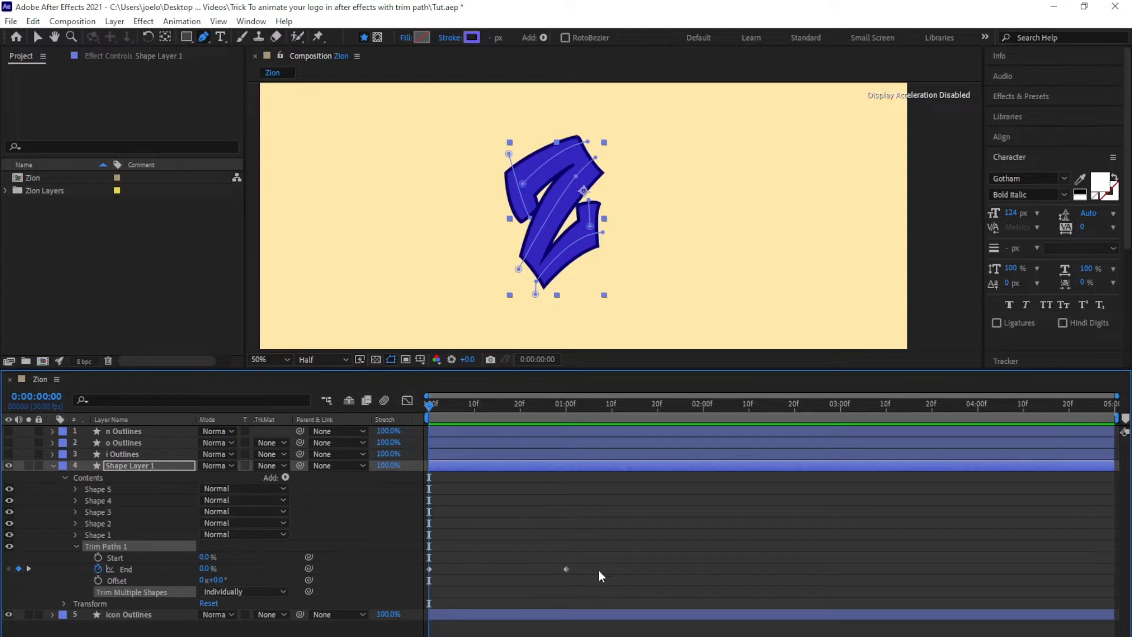
Step: Apply Easy Ease to both End keyframes, then reshape the speed graph so its peak sits near the start
{"action": "left_click_drag", "start_coordinate": [594, 557], "coordinate": [423, 576]}
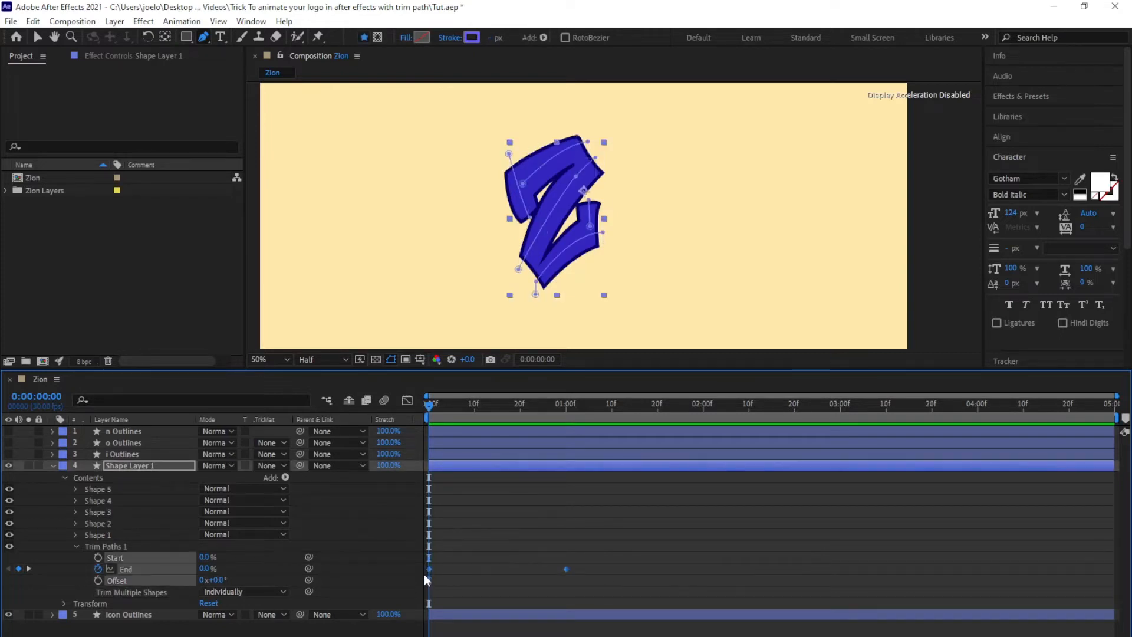
{"action": "key", "text": "F9"}
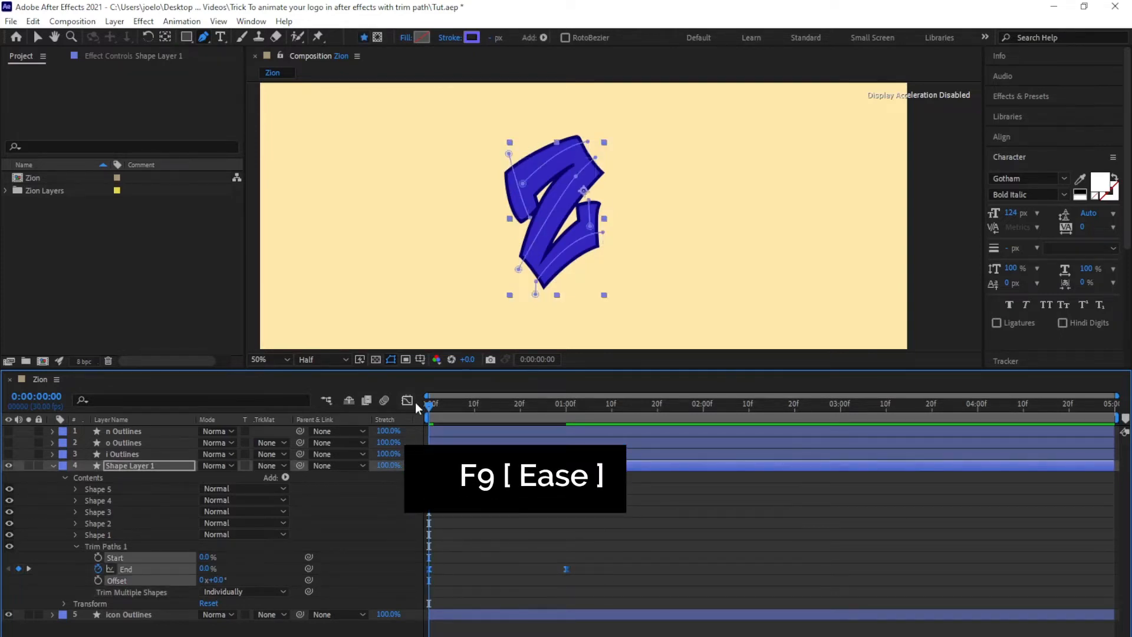
{"action": "left_click", "coordinate": [407, 400]}
{"action": "key", "text": "v"}
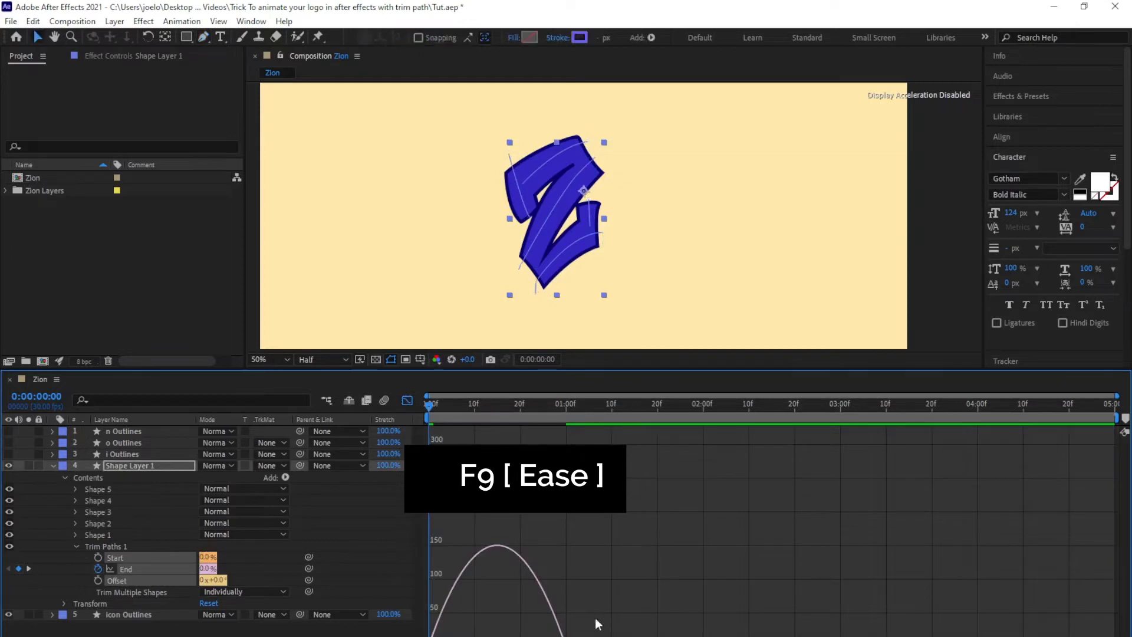
{"action": "left_click_drag", "start_coordinate": [594, 618], "coordinate": [541, 636]}
{"action": "left_click_drag", "start_coordinate": [542, 620], "coordinate": [429, 622]}
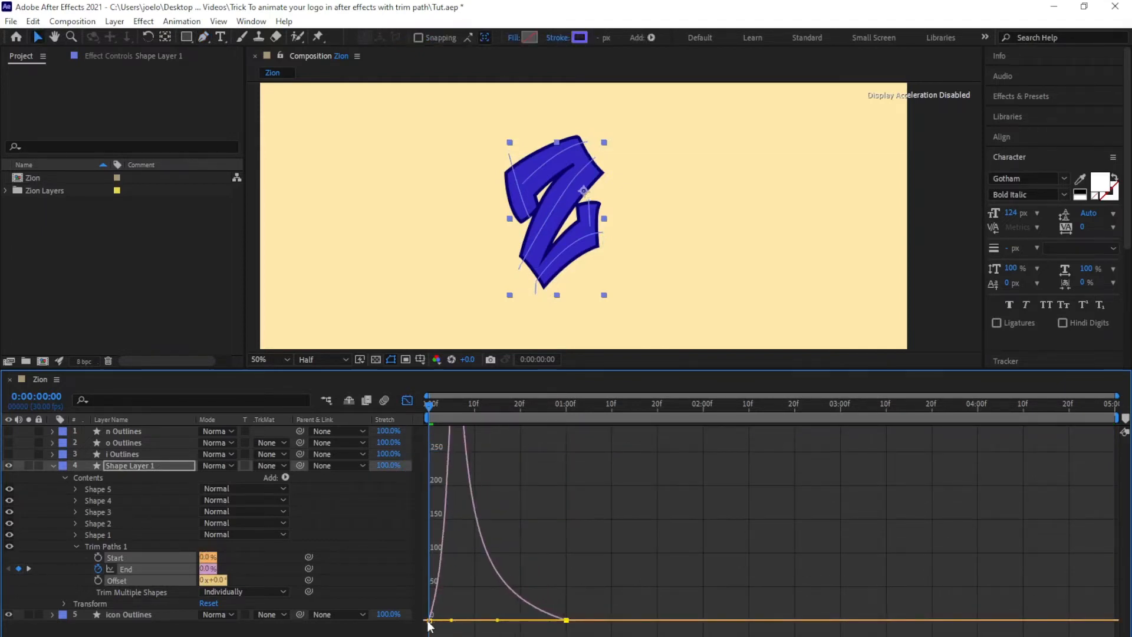
{"action": "left_click", "coordinate": [406, 401]}
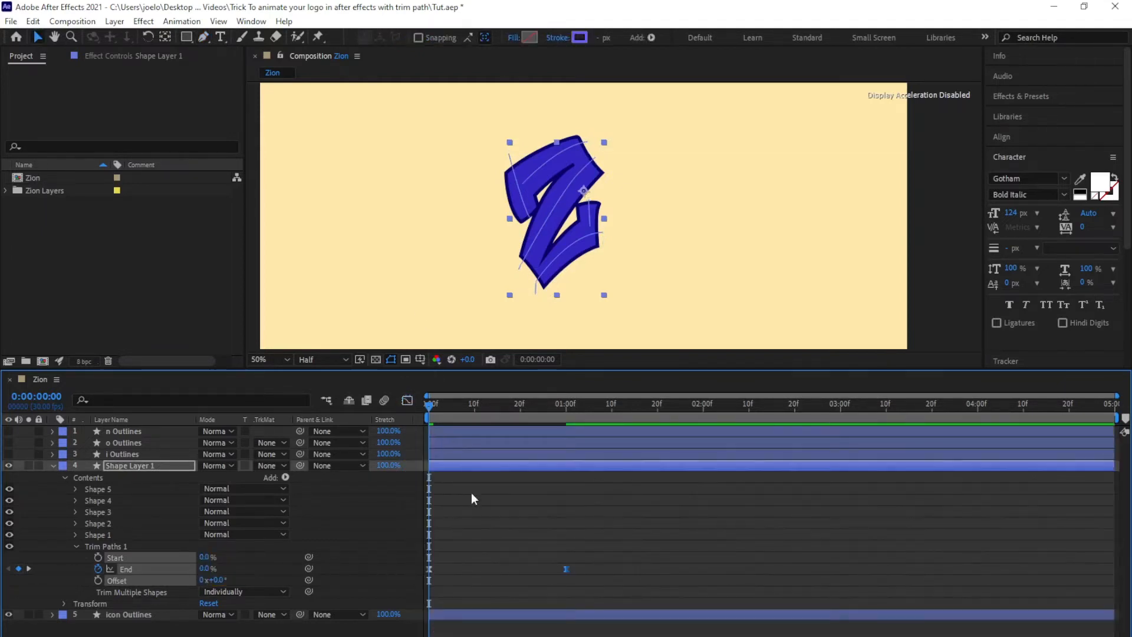
{"action": "left_click", "coordinate": [518, 522]}
{"action": "key", "text": "space"}
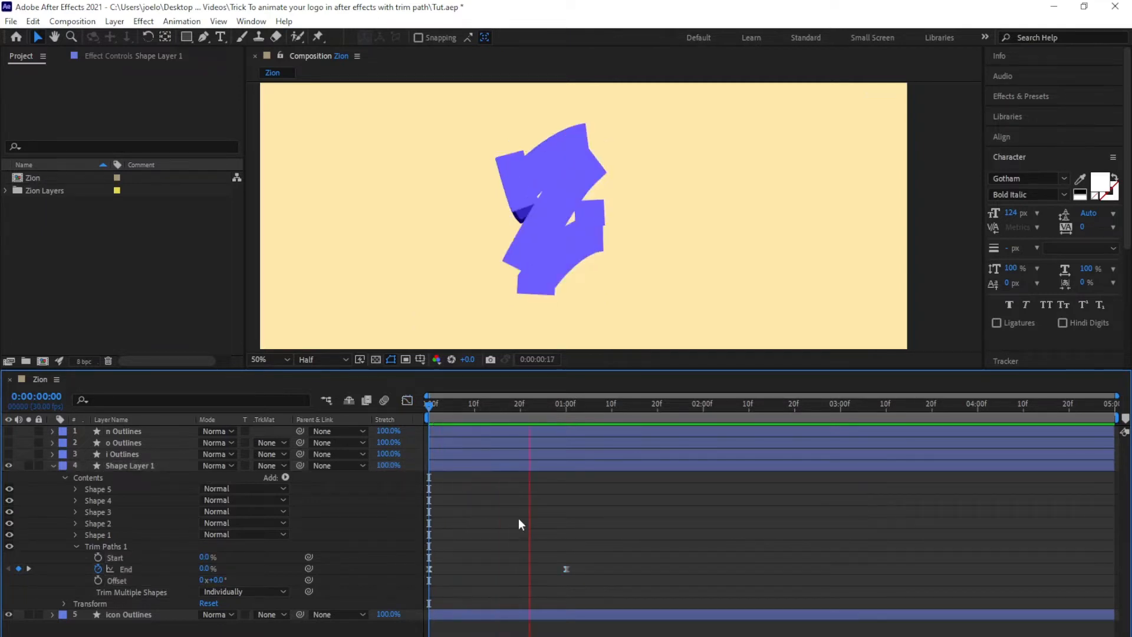
{"action": "left_click", "coordinate": [430, 404]}
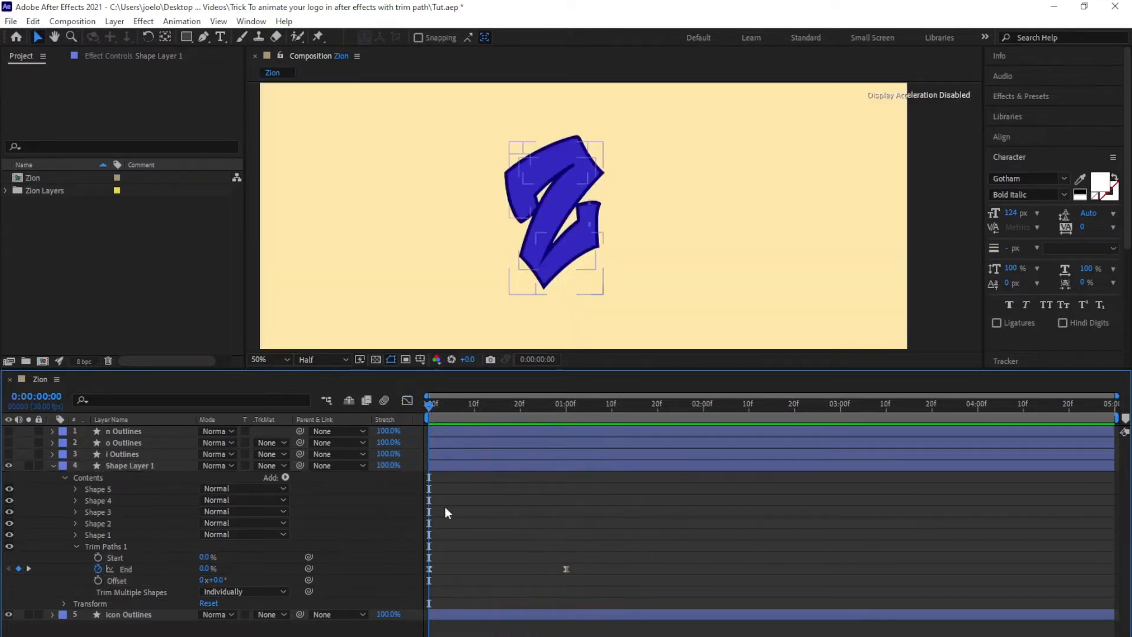
Step: Set the track matte of icon Outlines to Alpha Matte "Shape Layer 1" and scrub to one second to check it
{"action": "left_click", "coordinate": [268, 614]}
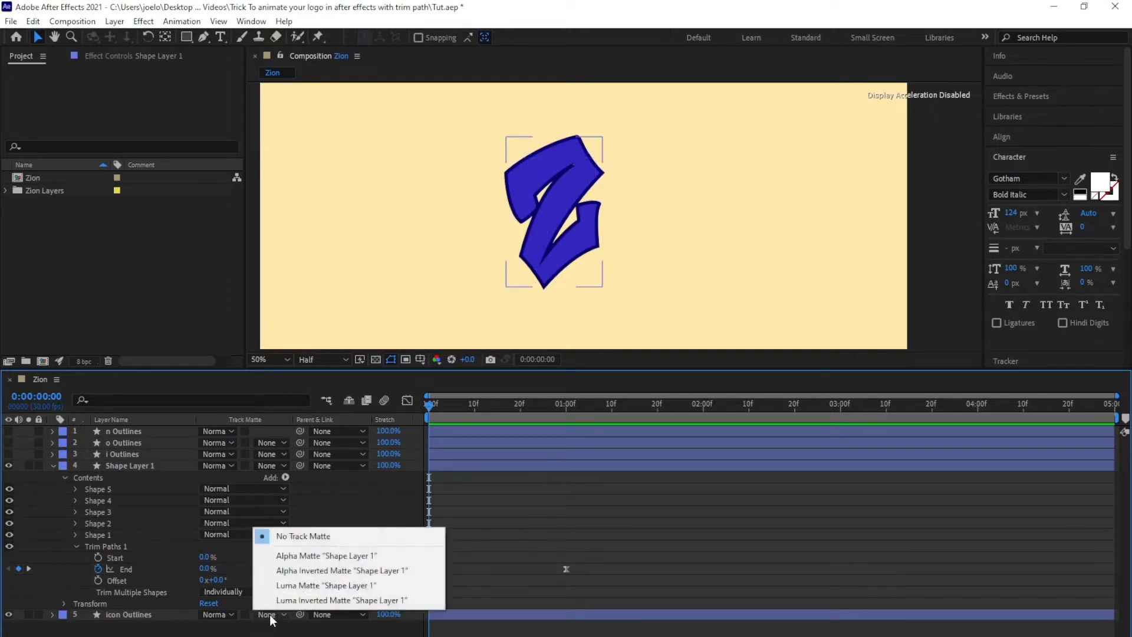
{"action": "left_click", "coordinate": [323, 556]}
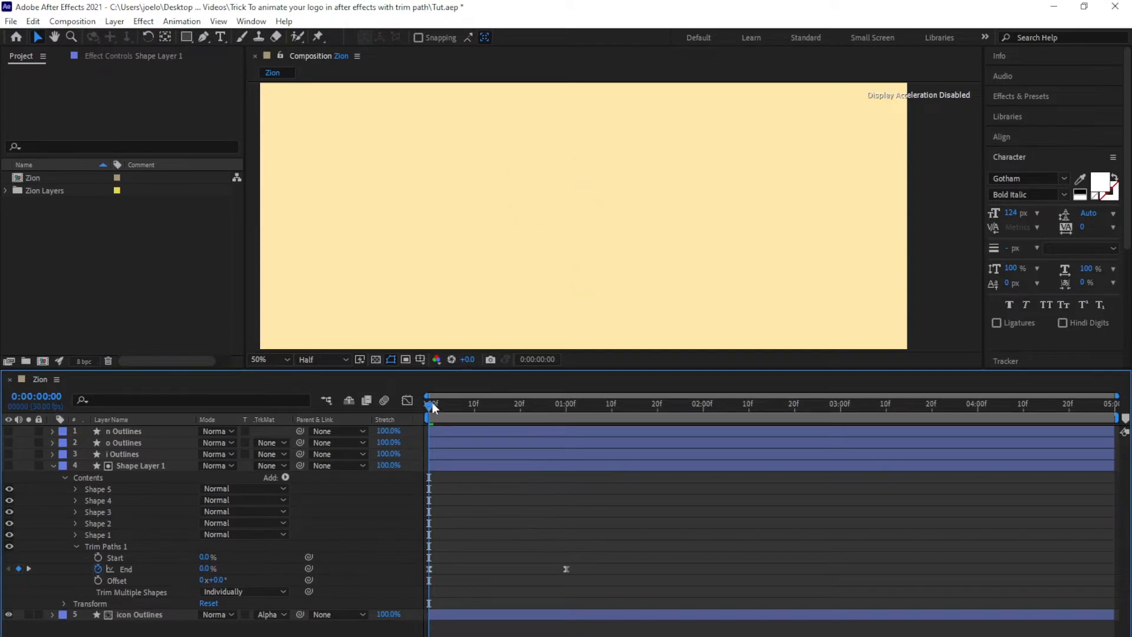
{"action": "left_click_drag", "start_coordinate": [432, 407], "coordinate": [565, 407]}
Step: Examine the visible matte strokes in the composition, hide Shape Layer 1 again, and preview the matted Z reveal
{"action": "left_click", "coordinate": [560, 151]}
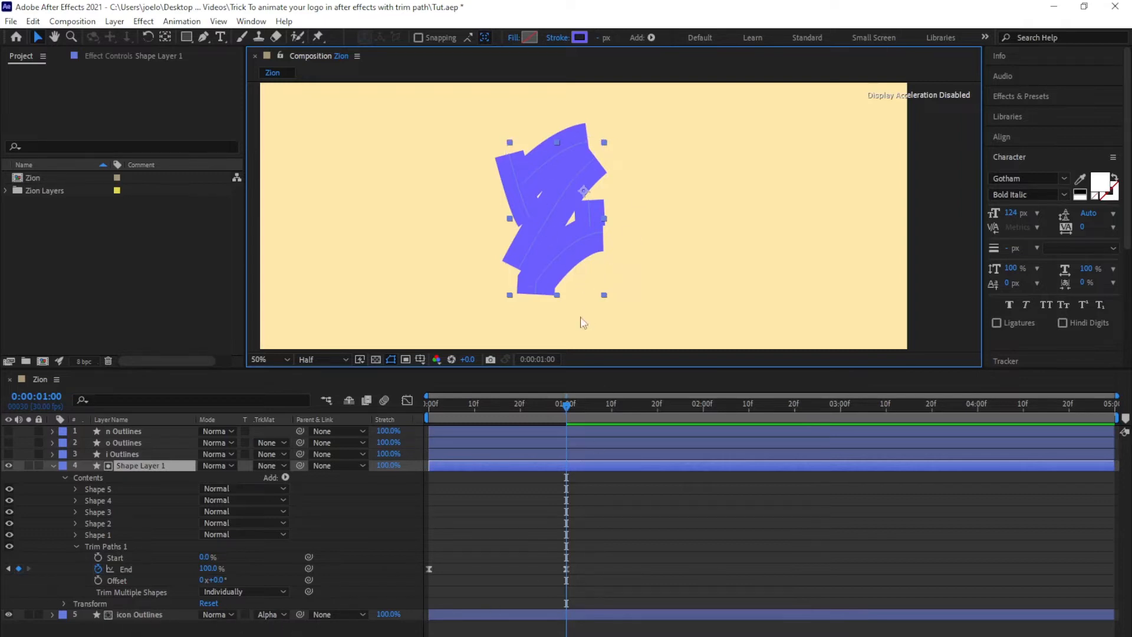
{"action": "left_click_drag", "start_coordinate": [452, 412], "coordinate": [402, 435]}
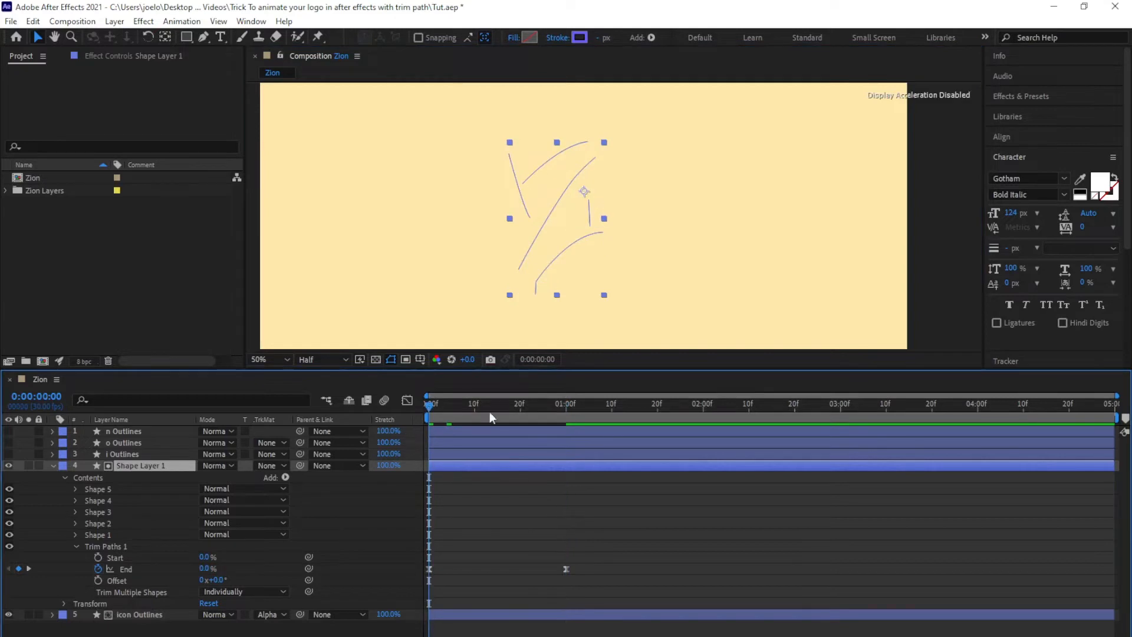
{"action": "left_click", "coordinate": [8, 466]}
{"action": "left_click", "coordinate": [548, 540]}
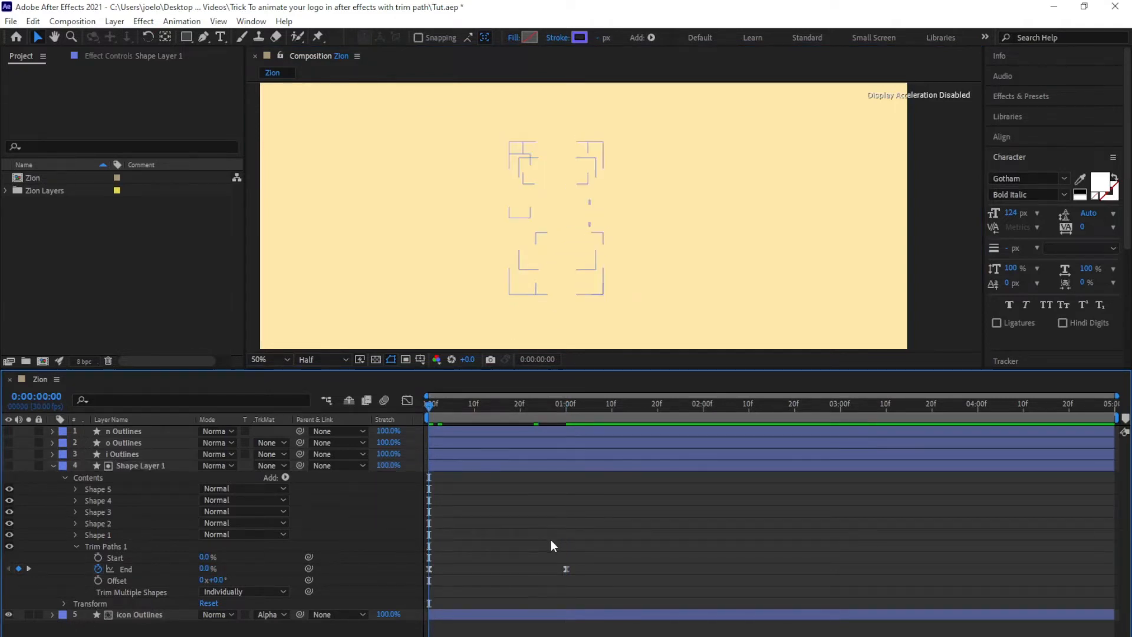
{"action": "key", "text": "space"}
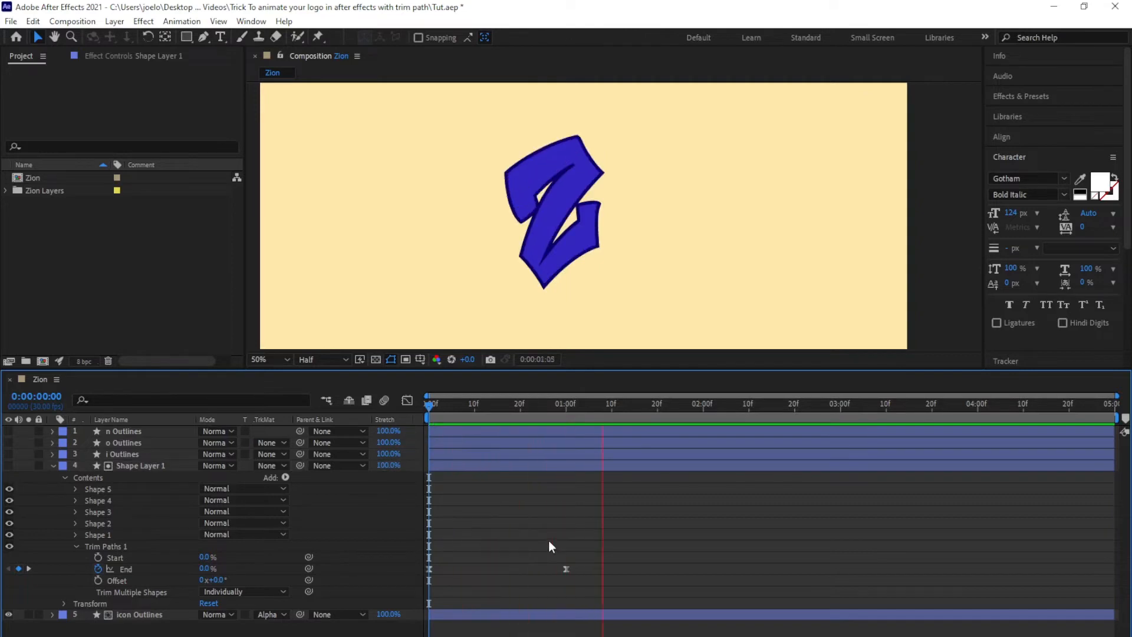
{"action": "left_click", "coordinate": [442, 405]}
Step: Move Shape 5 below Shape 1 in the contents of Shape Layer 1 and return to the first frame
{"action": "left_click_drag", "start_coordinate": [464, 408], "coordinate": [561, 426]}
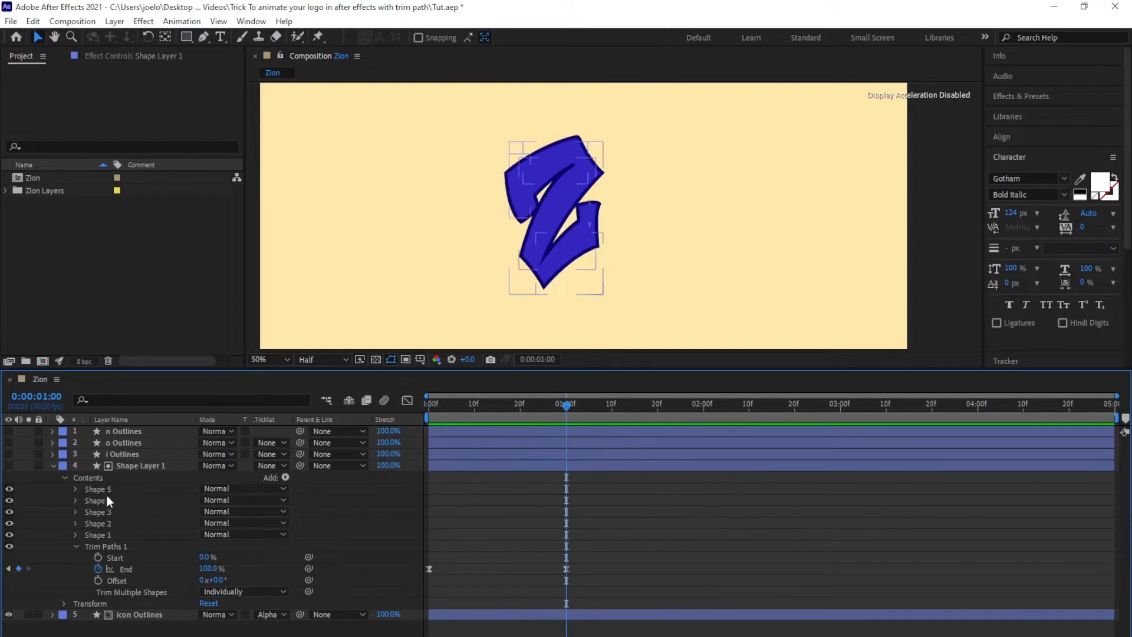
{"action": "left_click_drag", "start_coordinate": [107, 486], "coordinate": [106, 540]}
{"action": "left_click", "coordinate": [430, 404]}
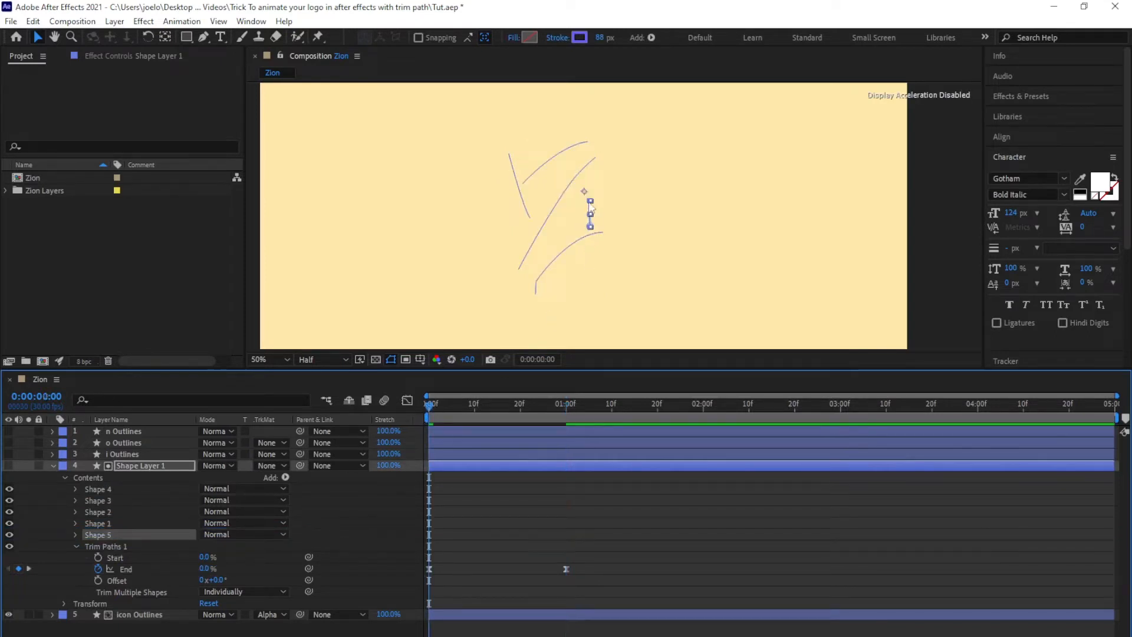
Step: Preview the matted Z reveal from the first frame
{"action": "key", "text": "space"}
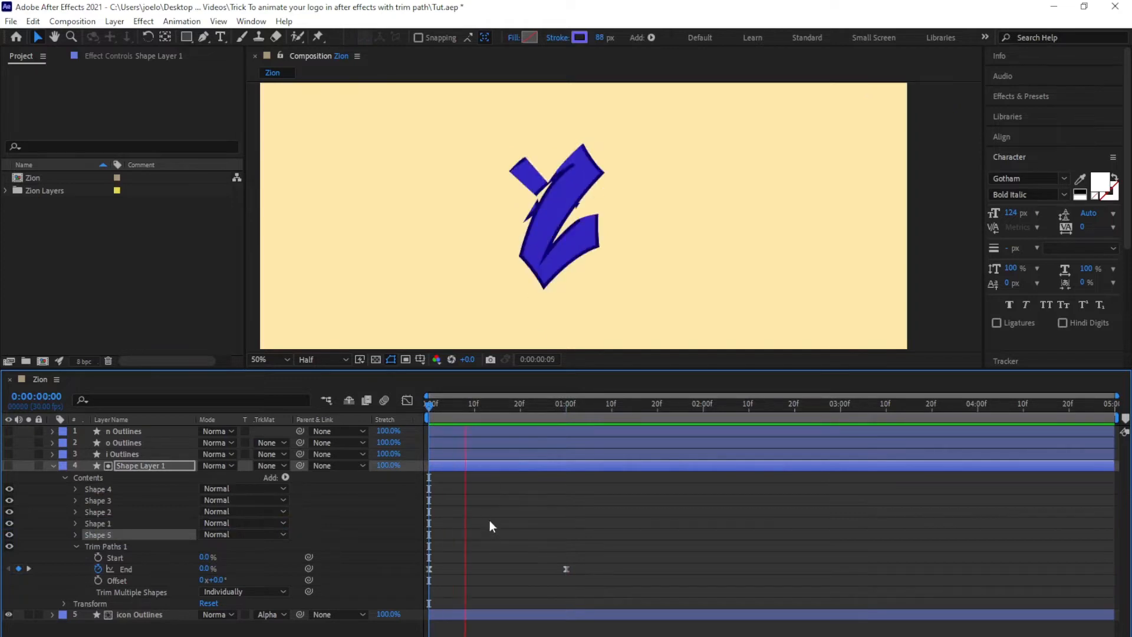
{"action": "left_click", "coordinate": [429, 403]}
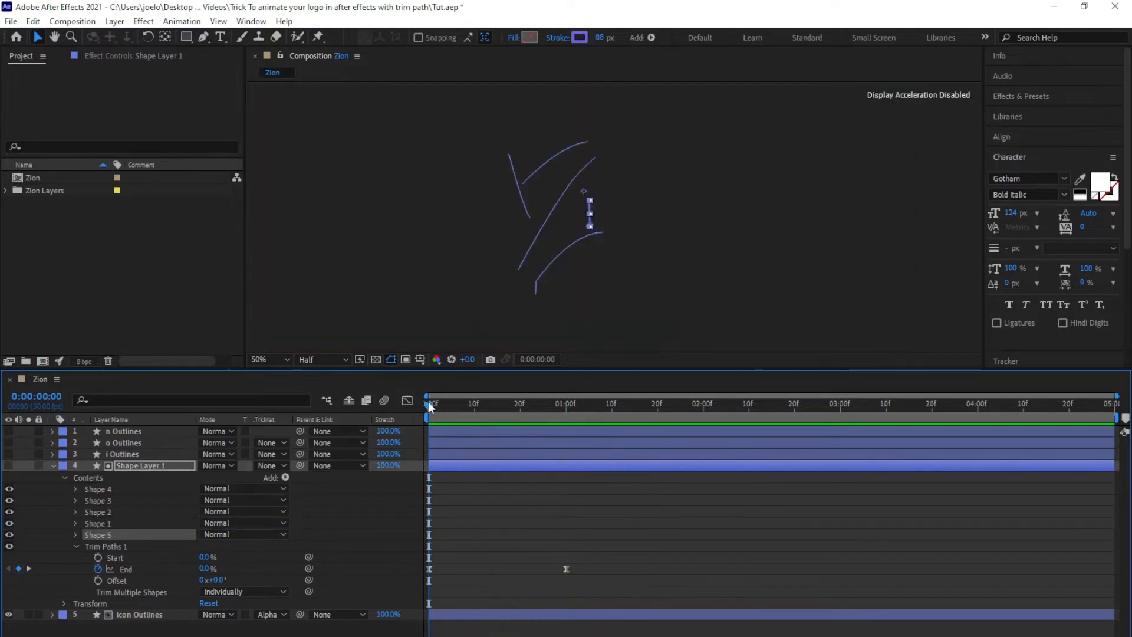
{"action": "key", "text": "space"}
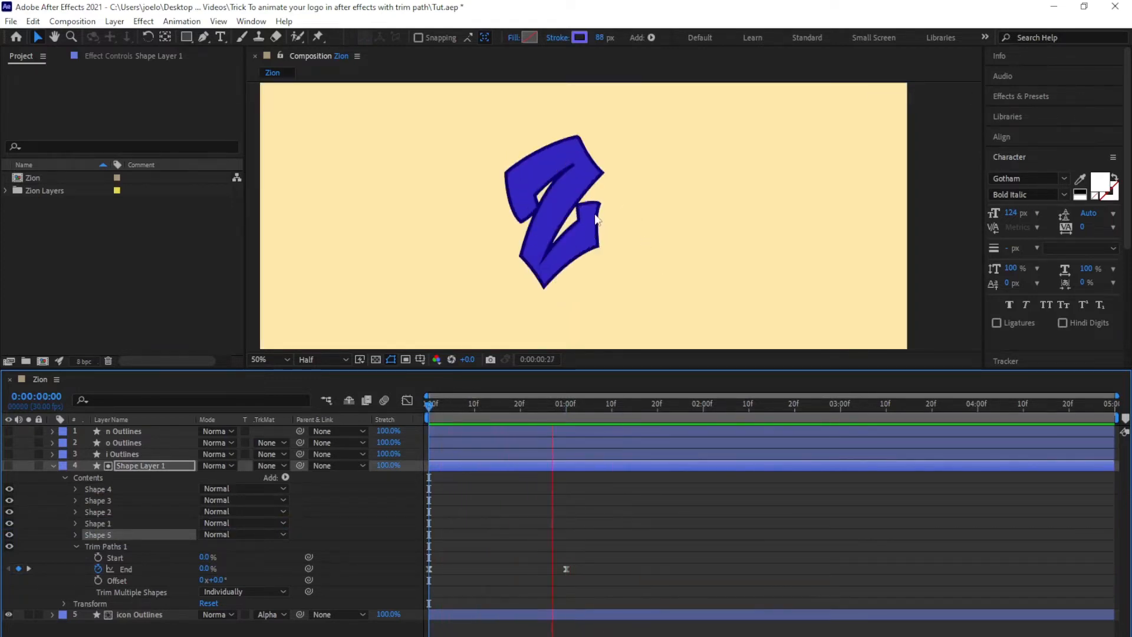
Step: Move Shape 3 above Shape 4 in the contents of Shape Layer 1 and preview the reveal from the first frame
{"action": "left_click", "coordinate": [567, 412]}
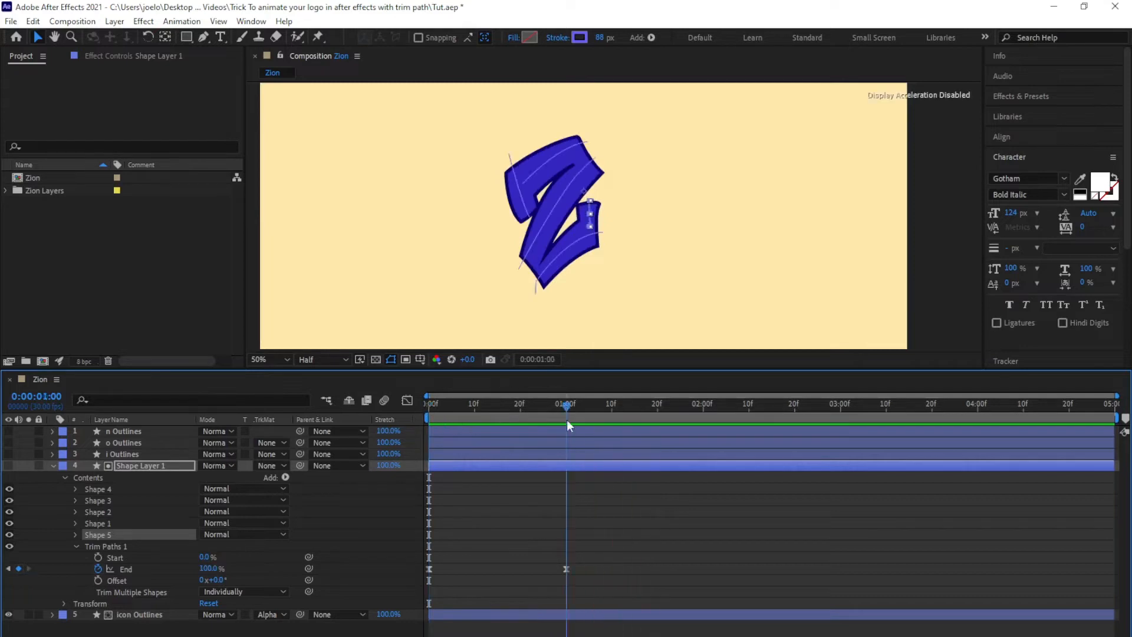
{"action": "left_click", "coordinate": [562, 195]}
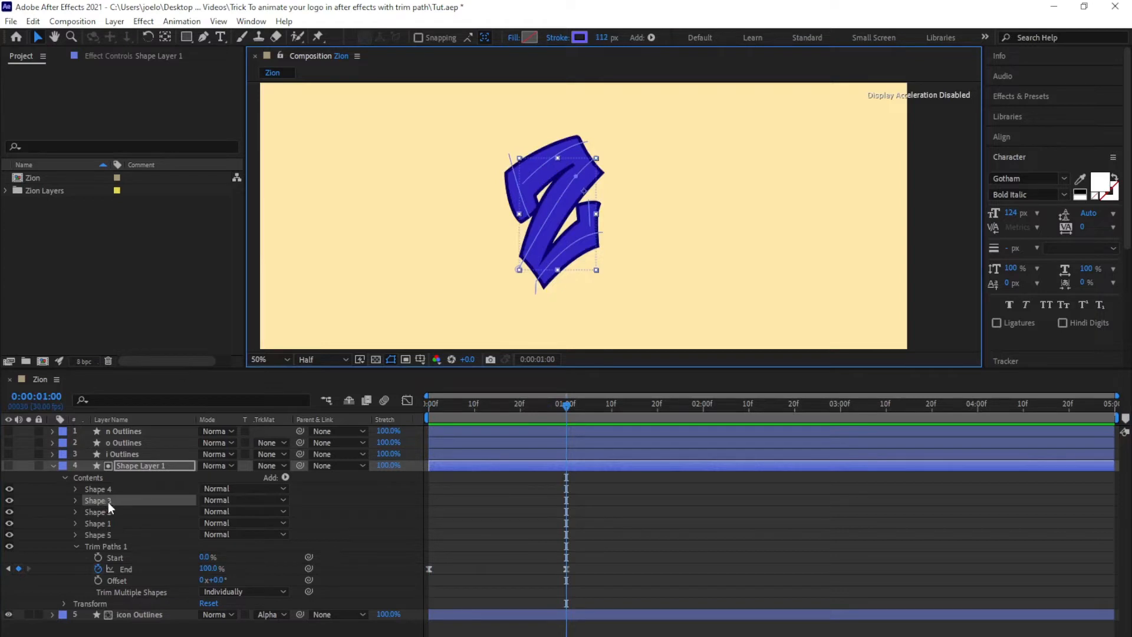
{"action": "mouse_move", "coordinate": [108, 501]}
{"action": "left_mouse_down"}
{"action": "mouse_move", "coordinate": [119, 485]}
{"action": "mouse_move", "coordinate": [101, 483]}
{"action": "left_mouse_up"}
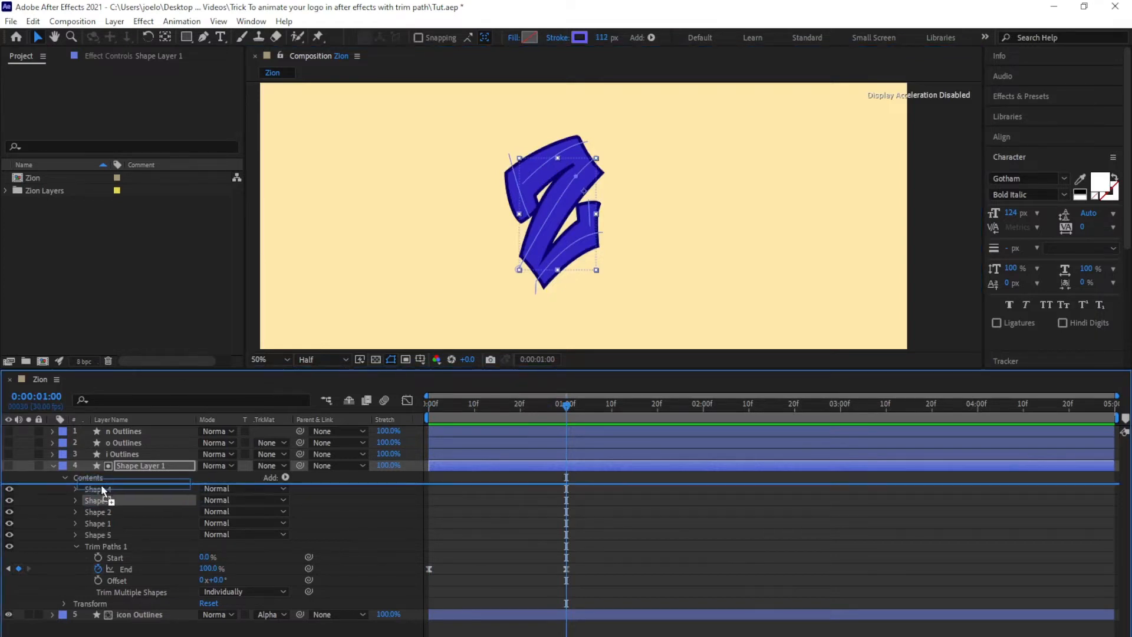
{"action": "key", "text": "Home"}
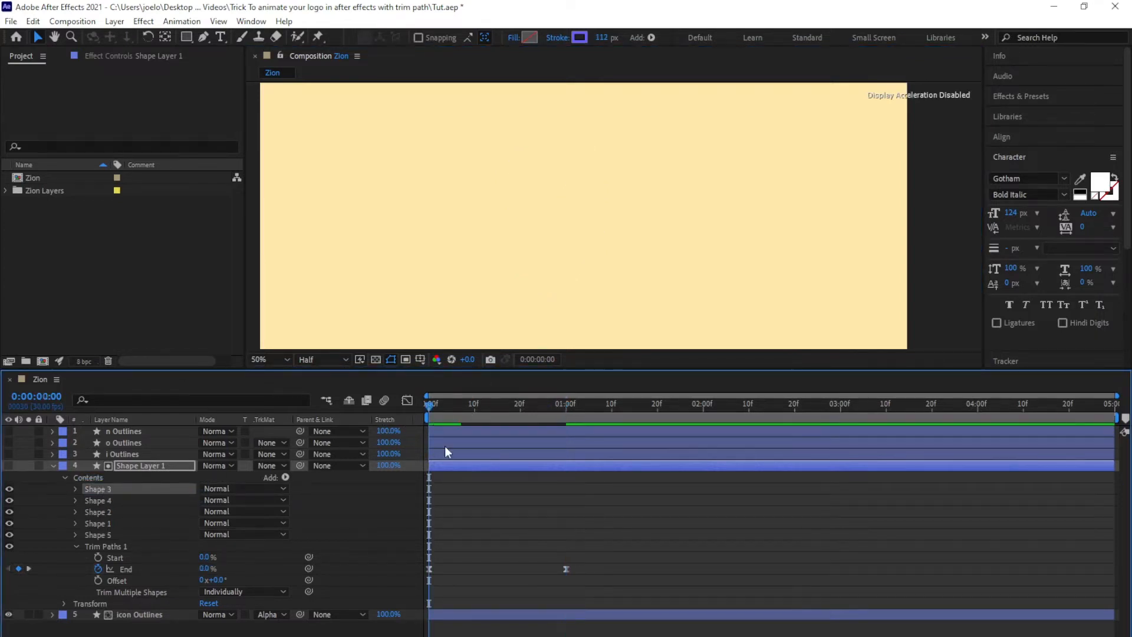
{"action": "key", "text": "space"}
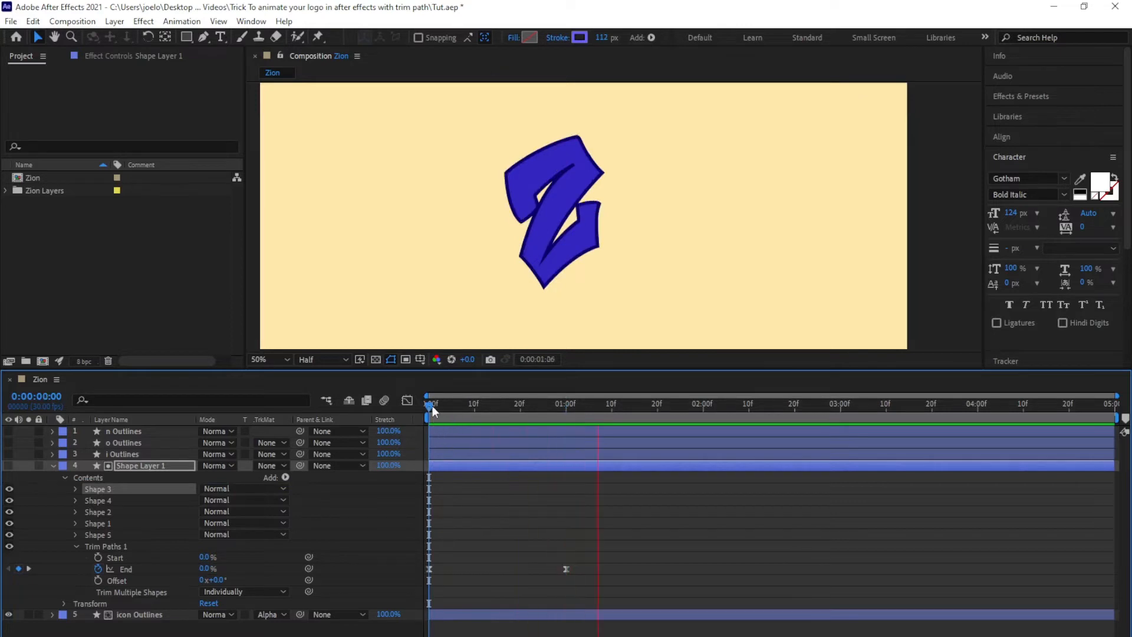
{"action": "mouse_move", "coordinate": [433, 405]}
{"action": "left_mouse_down"}
{"action": "mouse_move", "coordinate": [569, 405]}
{"action": "mouse_move", "coordinate": [429, 442]}
{"action": "left_mouse_up"}
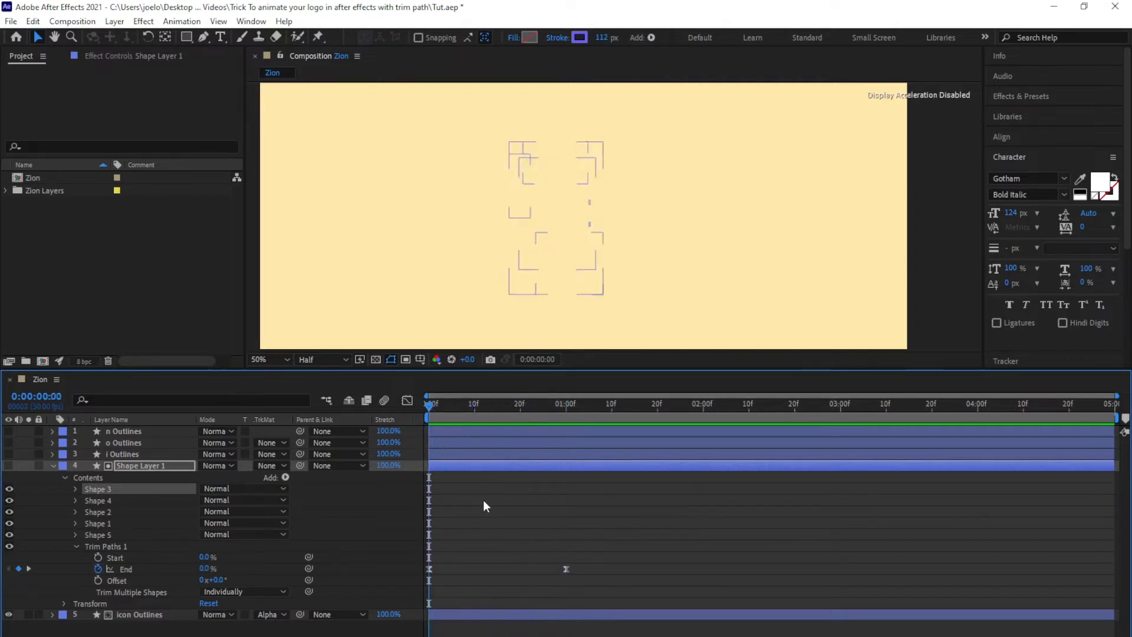
Step: Apply Turbulent Displace to Shape Layer 1 with only its animated properties listed, and make the layer visible at one second
{"action": "left_click", "coordinate": [453, 465]}
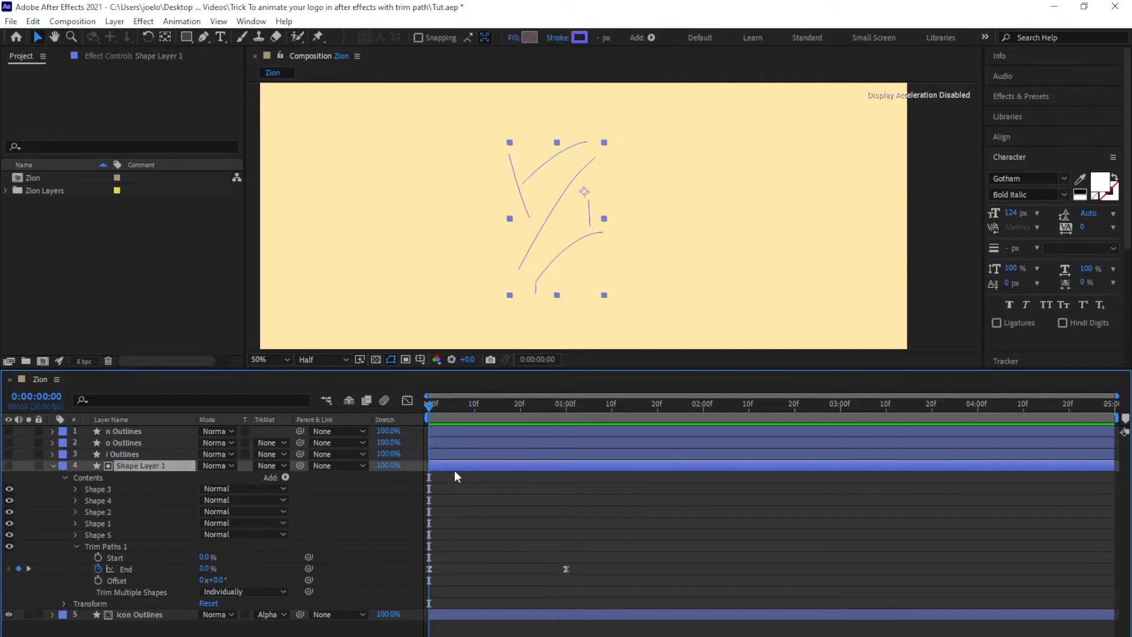
{"action": "key", "text": "u"}
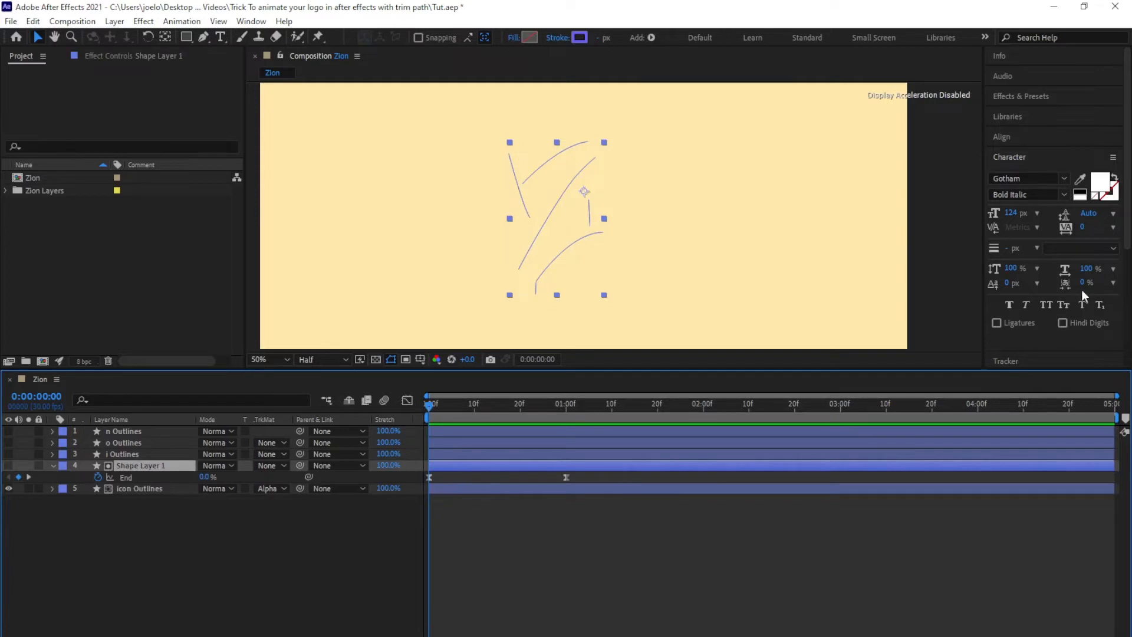
{"action": "left_click", "coordinate": [1023, 99]}
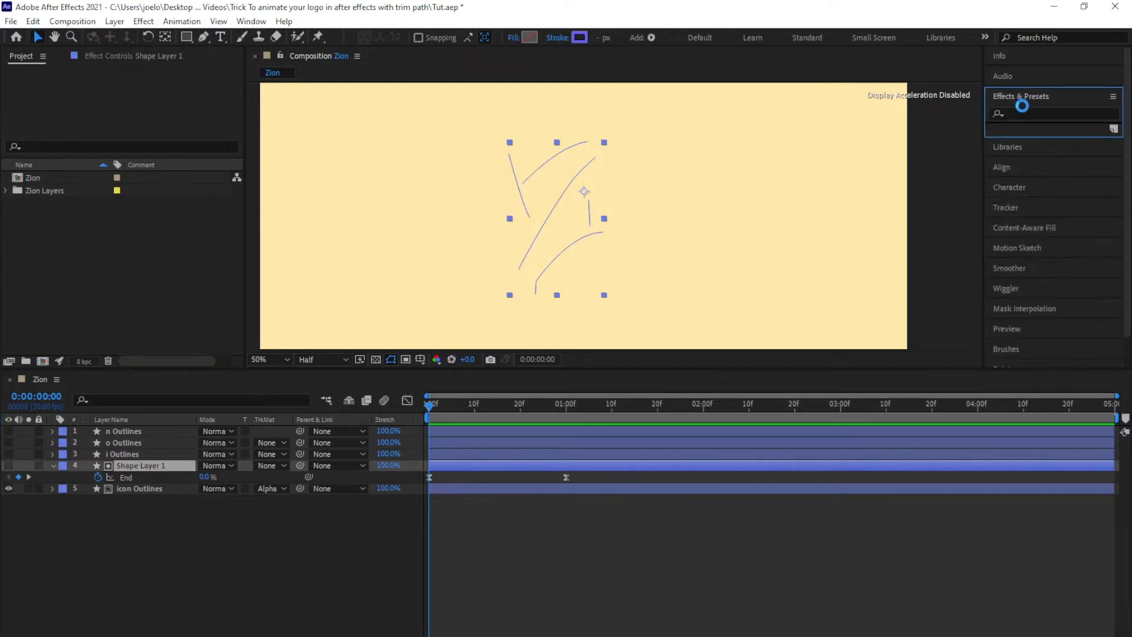
{"action": "left_click", "coordinate": [1042, 114]}
{"action": "type", "text": "turb"}
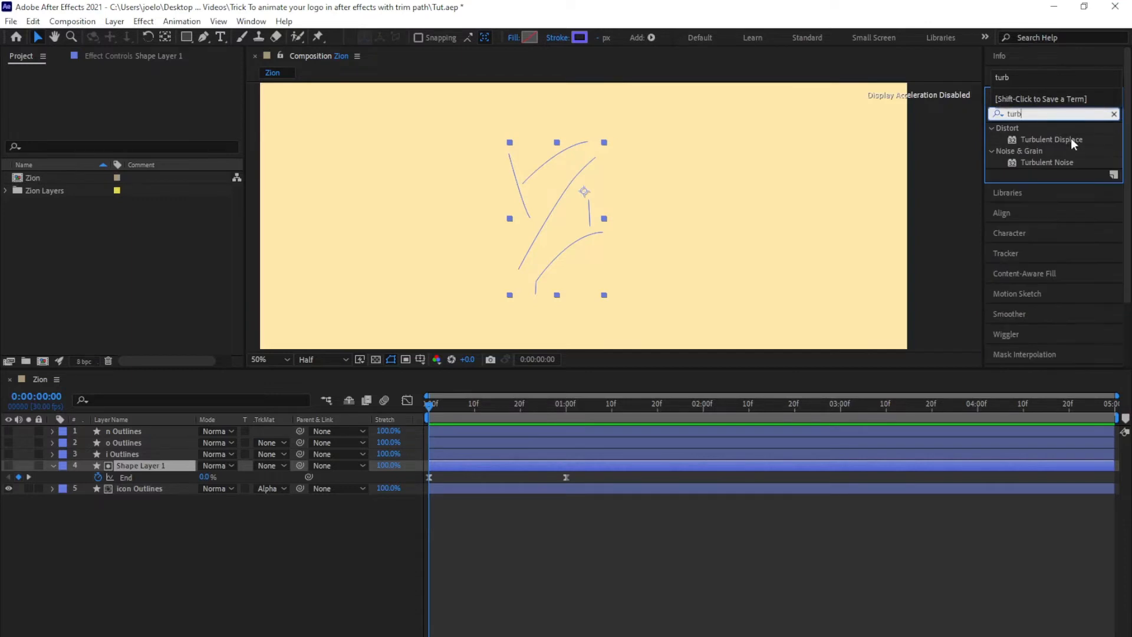
{"action": "left_click_drag", "start_coordinate": [1070, 139], "coordinate": [518, 466]}
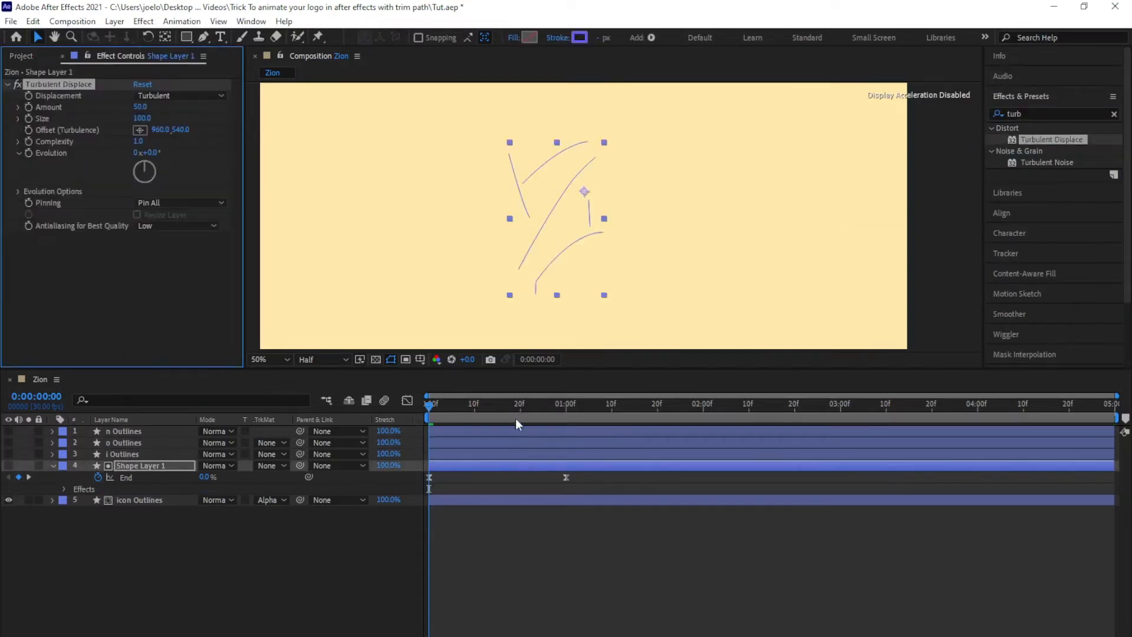
{"action": "left_click", "coordinate": [8, 465]}
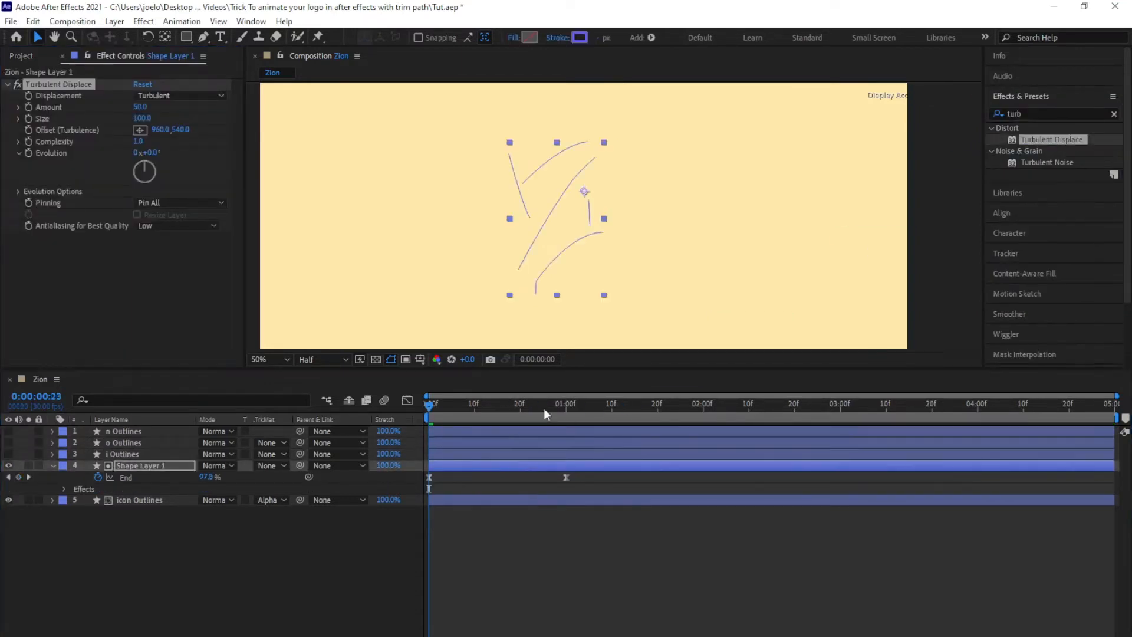
{"action": "left_click_drag", "start_coordinate": [544, 408], "coordinate": [569, 410]}
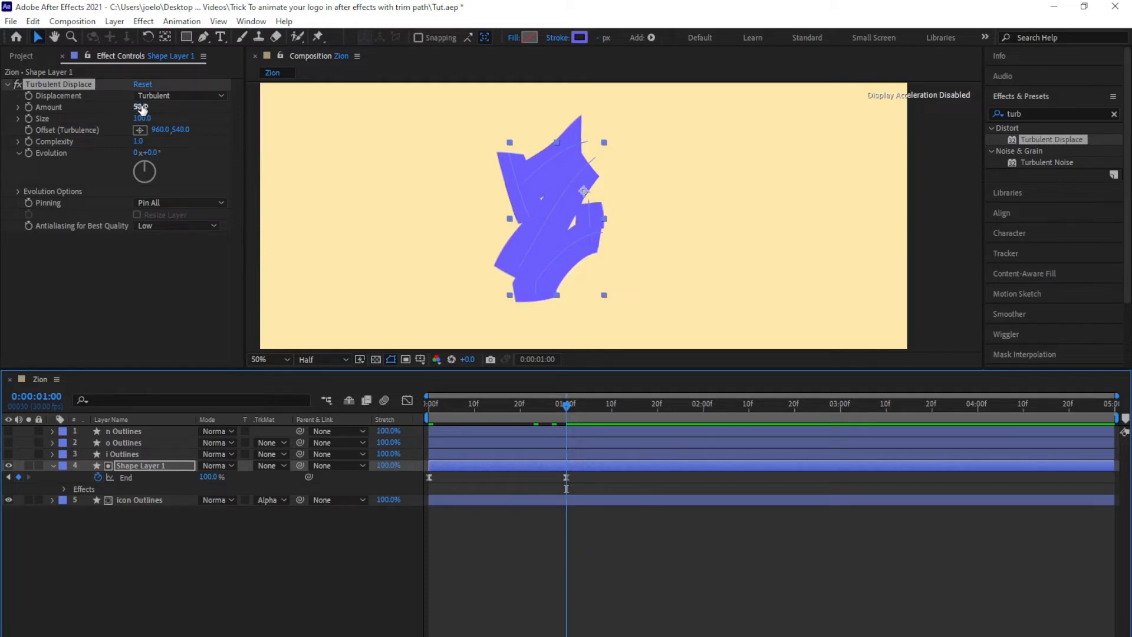
{"action": "left_click_drag", "start_coordinate": [139, 106], "coordinate": [190, 107]}
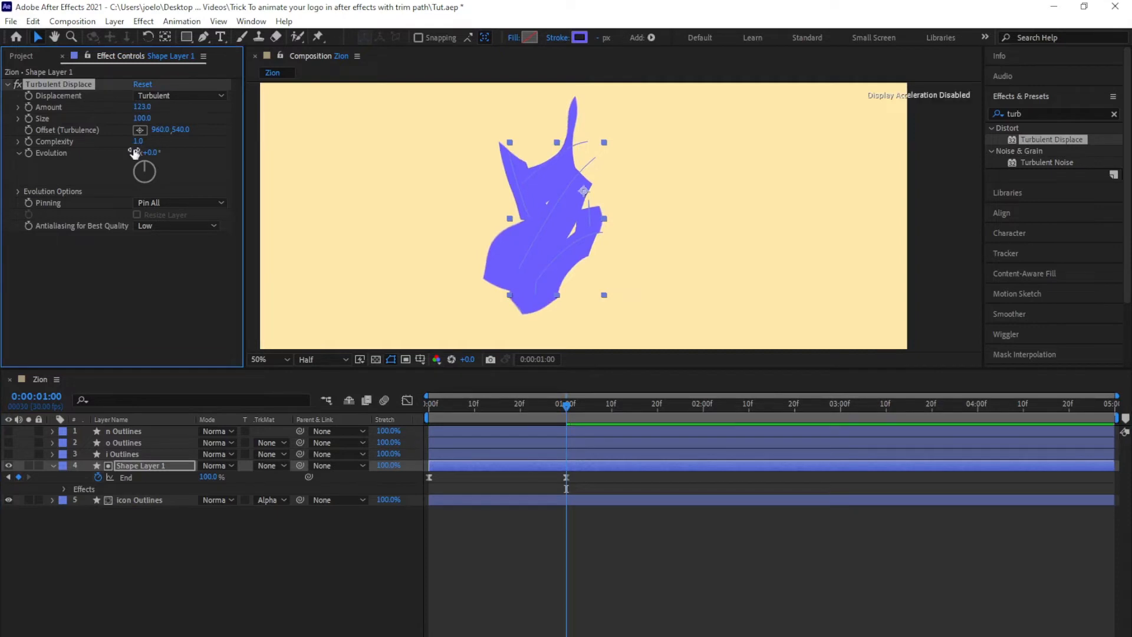
{"action": "mouse_move", "coordinate": [139, 141]}
{"action": "left_mouse_down"}
{"action": "mouse_move", "coordinate": [182, 141]}
{"action": "mouse_move", "coordinate": [159, 142]}
{"action": "left_mouse_up"}
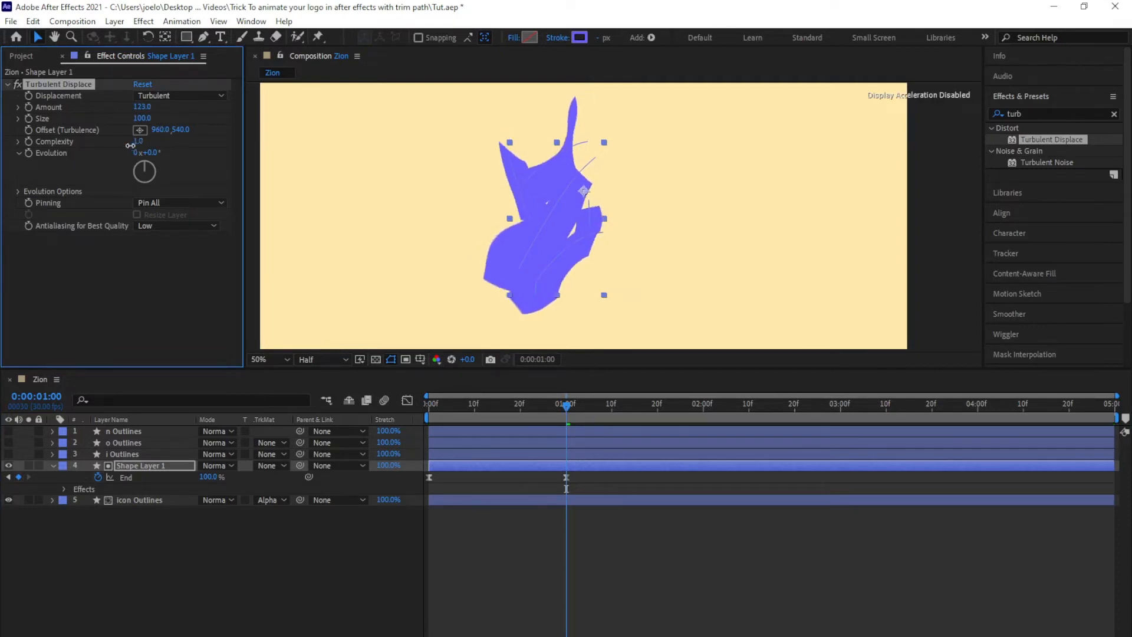
{"action": "left_click_drag", "start_coordinate": [443, 411], "coordinate": [412, 418]}
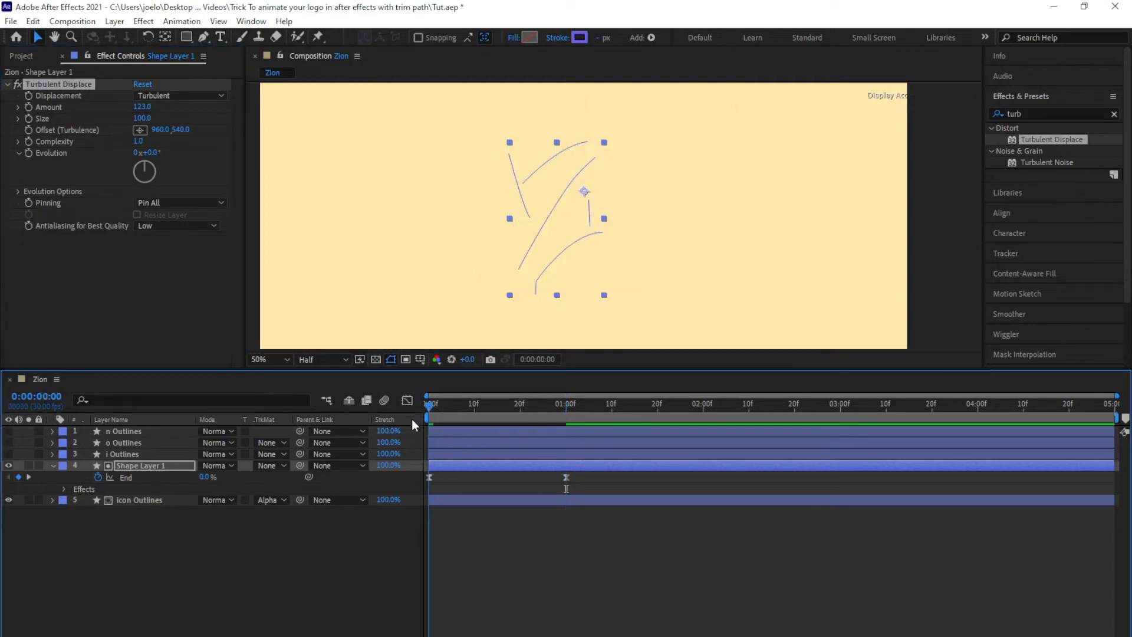
{"action": "key", "text": "k"}
{"action": "key", "text": "ctrl+z"}
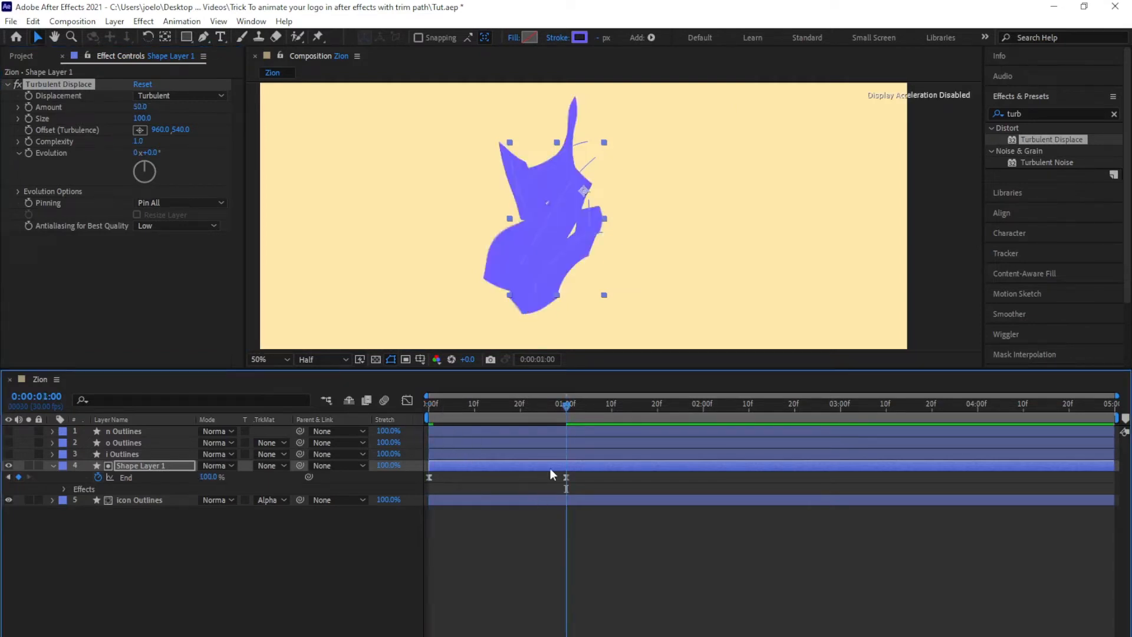
Step: Keyframe Turbulent Displace's Complexity on Shape Layer 1 at 4.1 on the first frame and 1.0 at one second
{"action": "left_click_drag", "start_coordinate": [465, 401], "coordinate": [429, 418]}
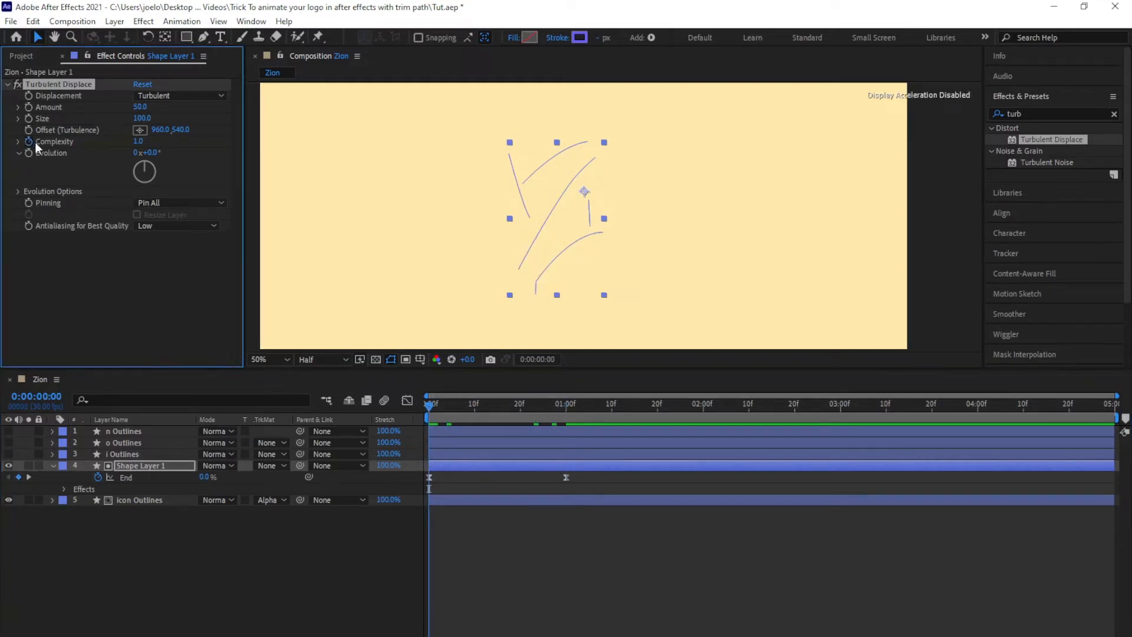
{"action": "left_click_drag", "start_coordinate": [551, 411], "coordinate": [563, 415]}
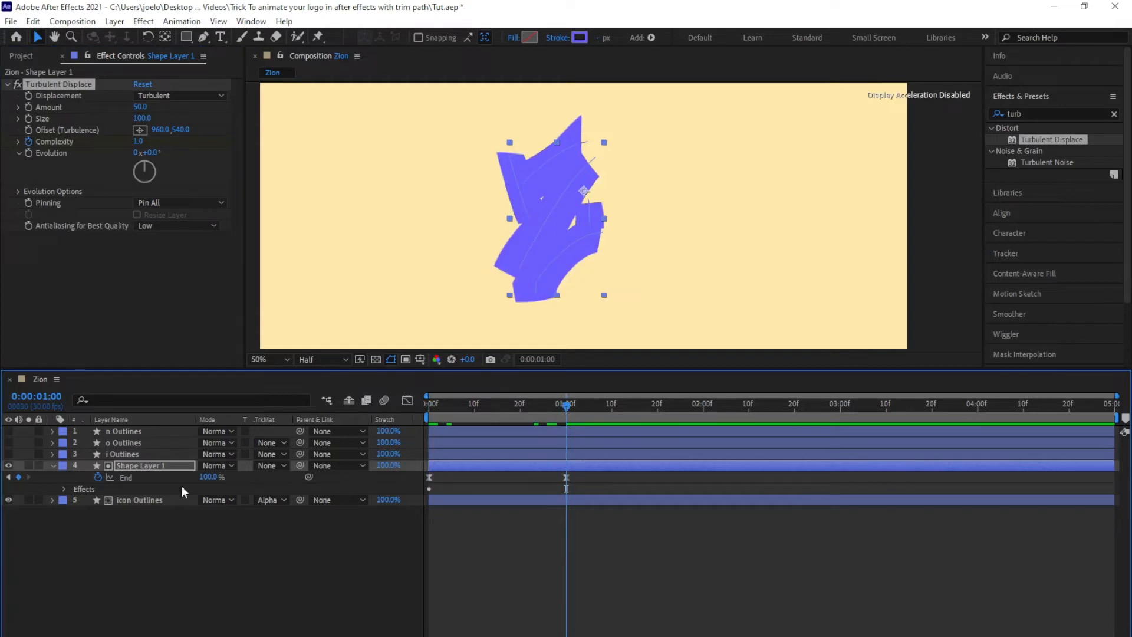
{"action": "left_click", "coordinate": [137, 143]}
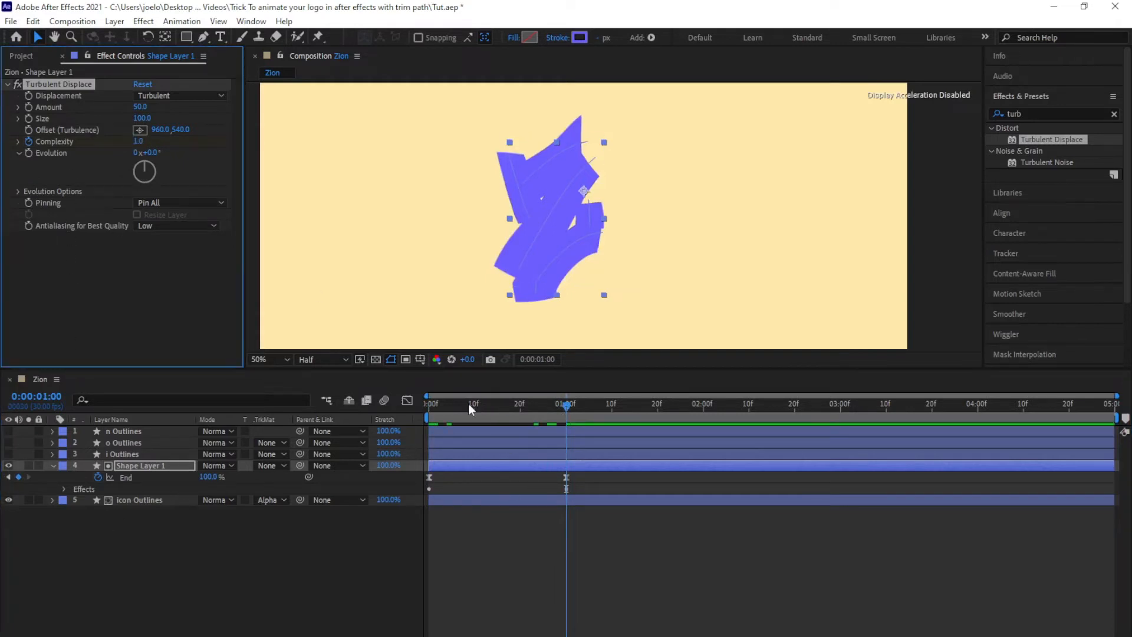
{"action": "left_click_drag", "start_coordinate": [468, 403], "coordinate": [426, 413]}
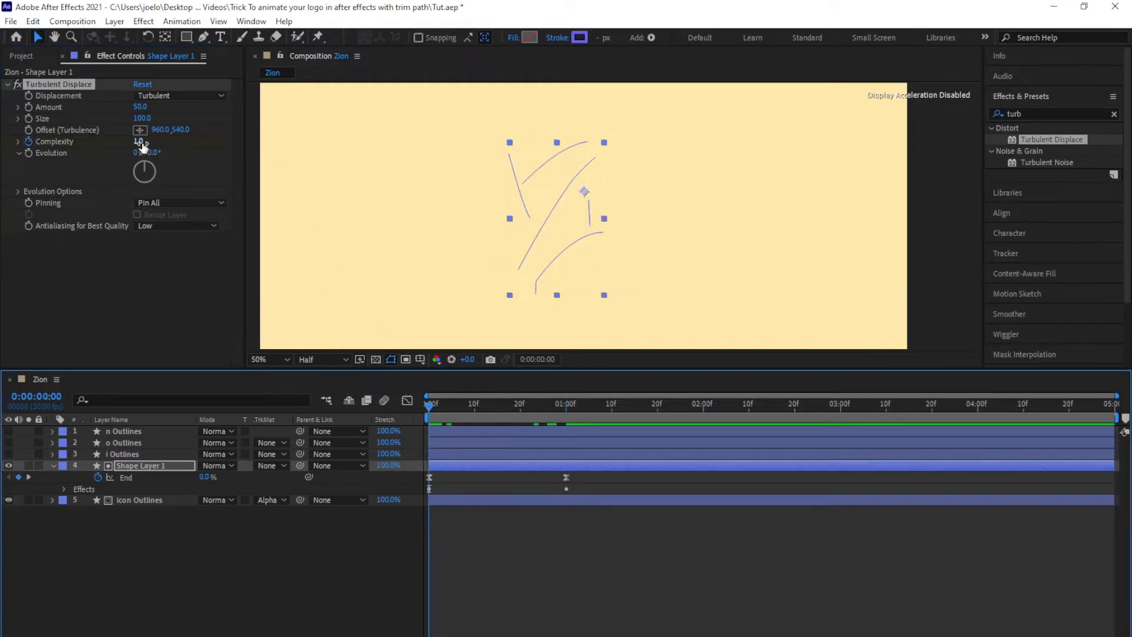
{"action": "left_click_drag", "start_coordinate": [142, 146], "coordinate": [182, 143]}
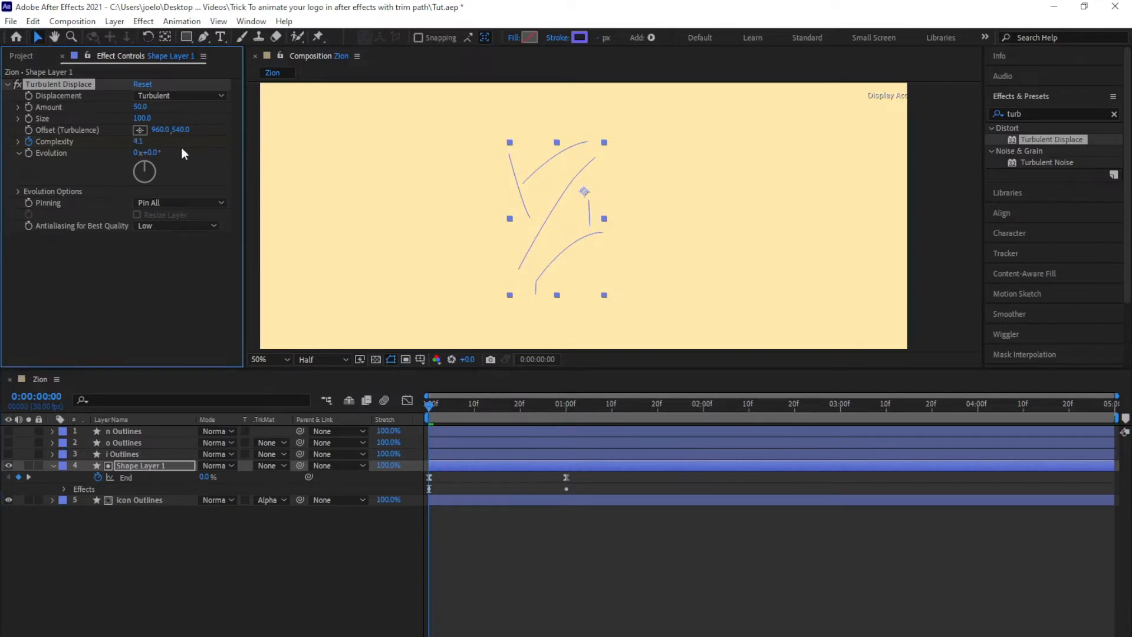
{"action": "left_click", "coordinate": [529, 526]}
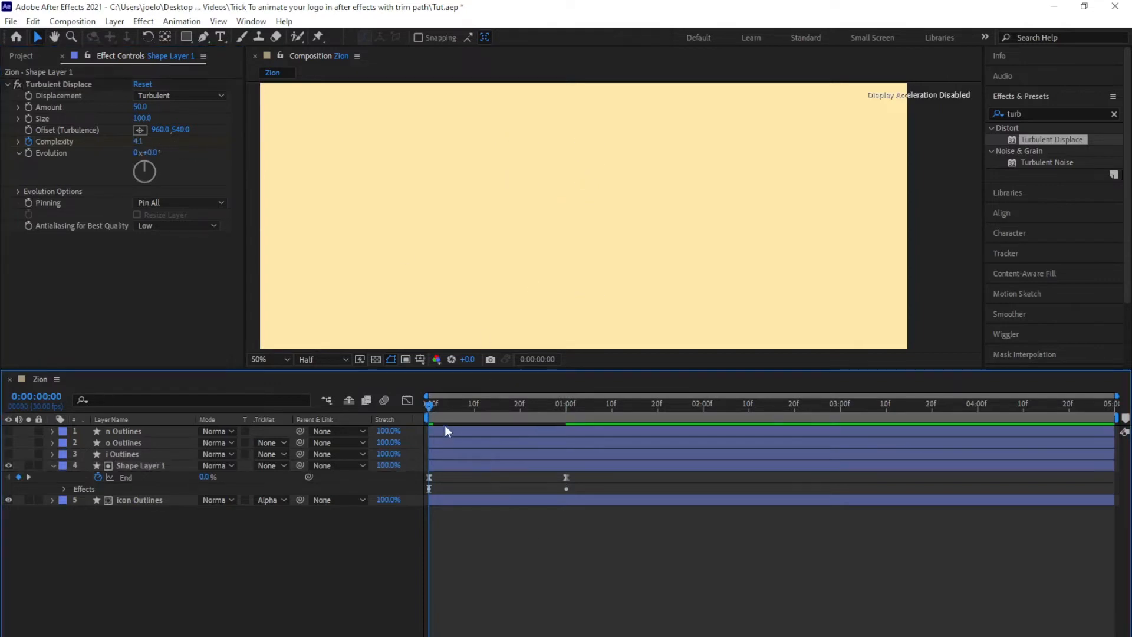
Step: Preview the displaced strokes, hide Shape Layer 1, and preview the matted Z icon
{"action": "key", "text": "space"}
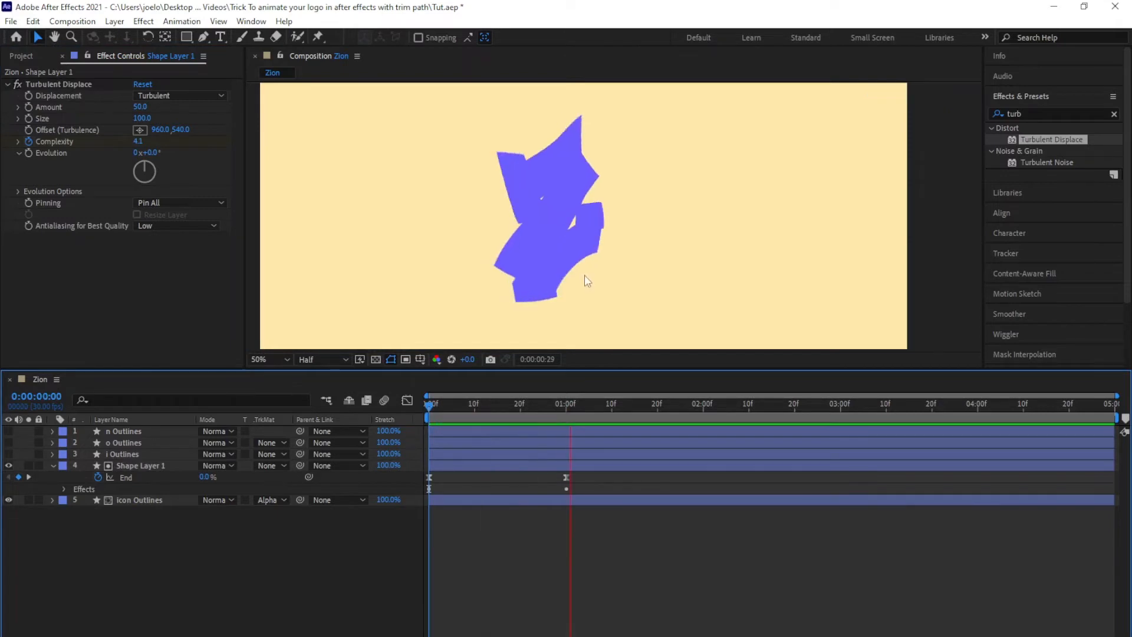
{"action": "key", "text": "space"}
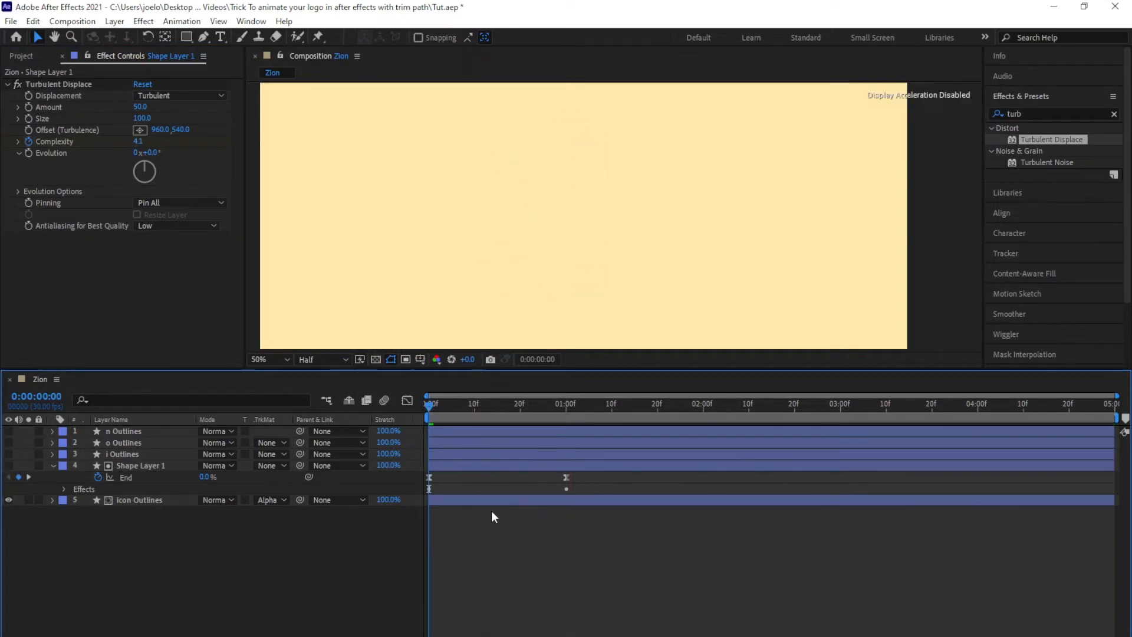
{"action": "left_click", "coordinate": [476, 501]}
{"action": "left_click", "coordinate": [479, 520]}
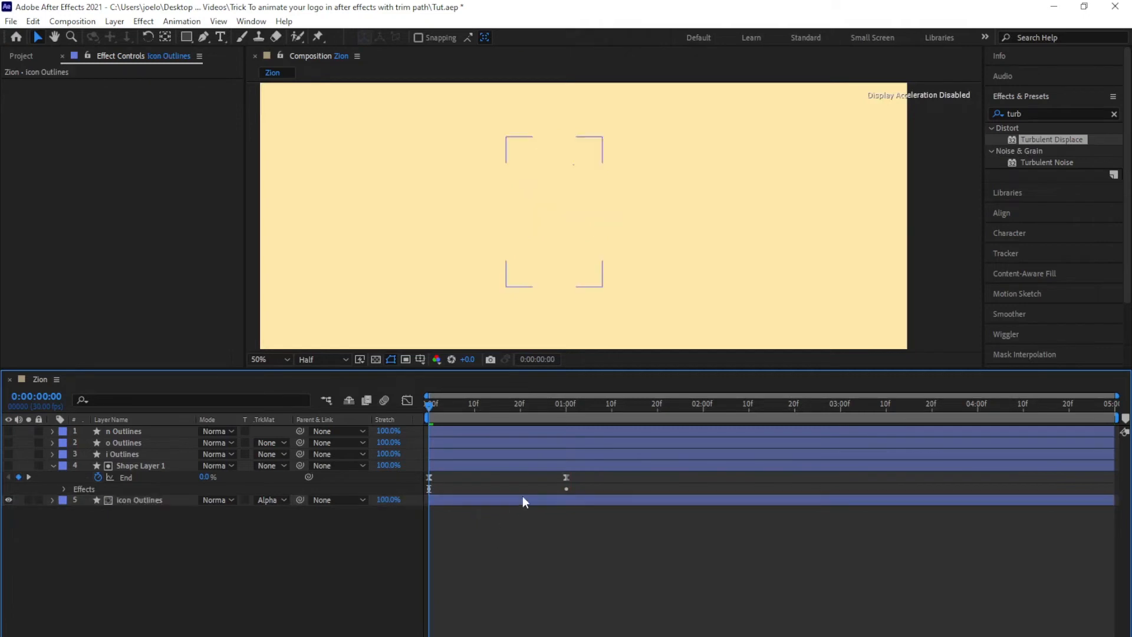
{"action": "key", "text": "space"}
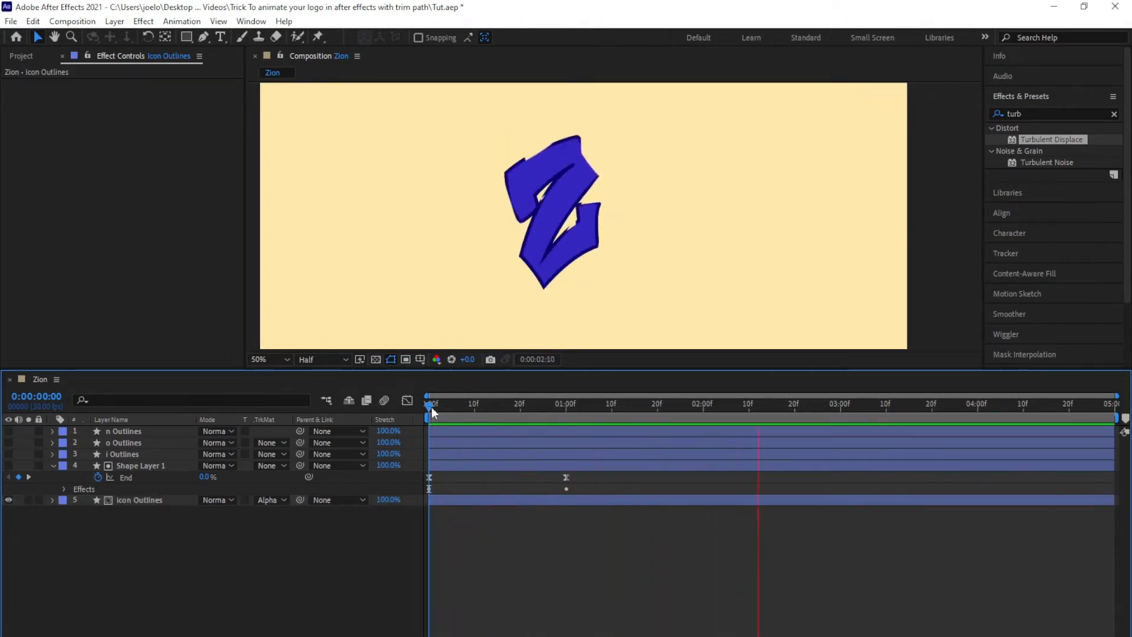
Step: Try a Turbulent Displace Amount of 0 on Shape Layer 1 at one second, and undo it
{"action": "left_click_drag", "start_coordinate": [432, 411], "coordinate": [566, 435]}
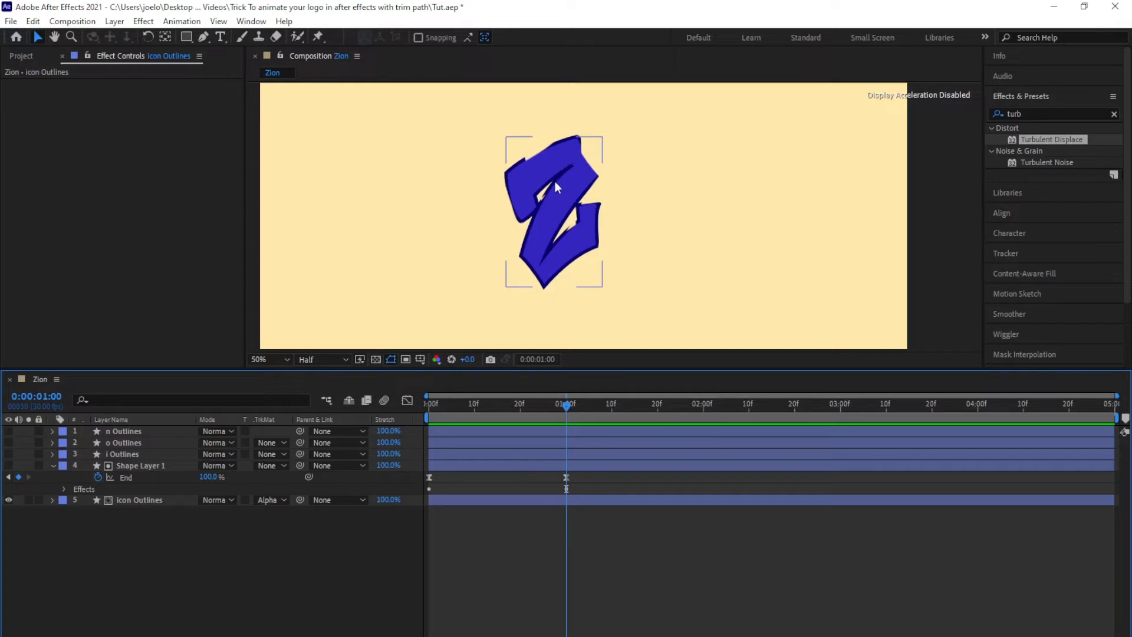
{"action": "left_click", "coordinate": [511, 469]}
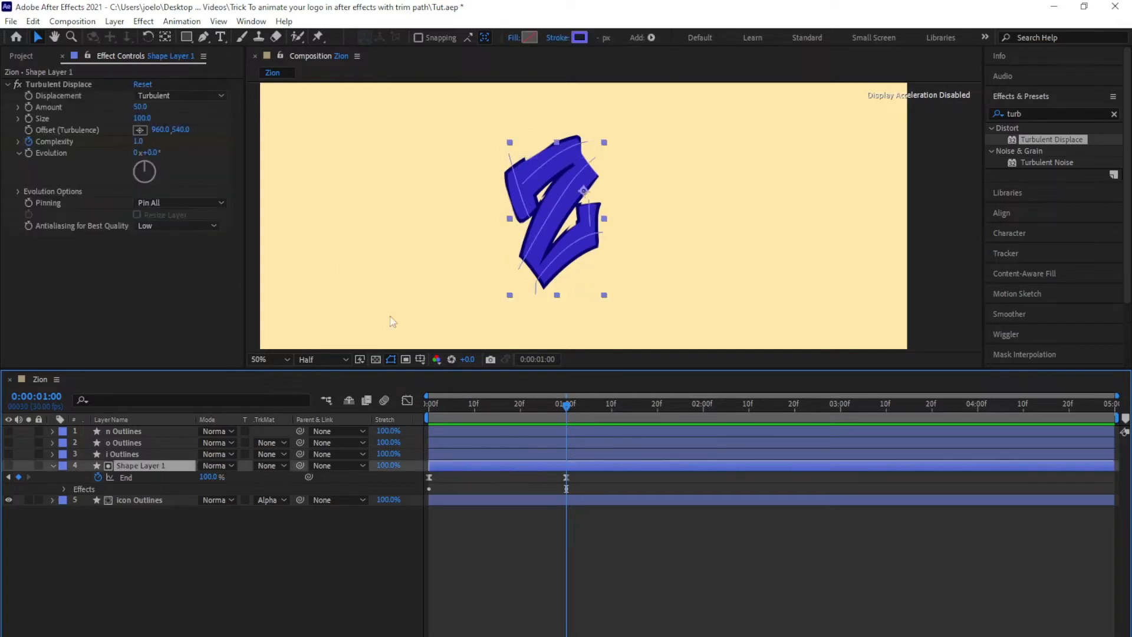
{"action": "left_click", "coordinate": [136, 146]}
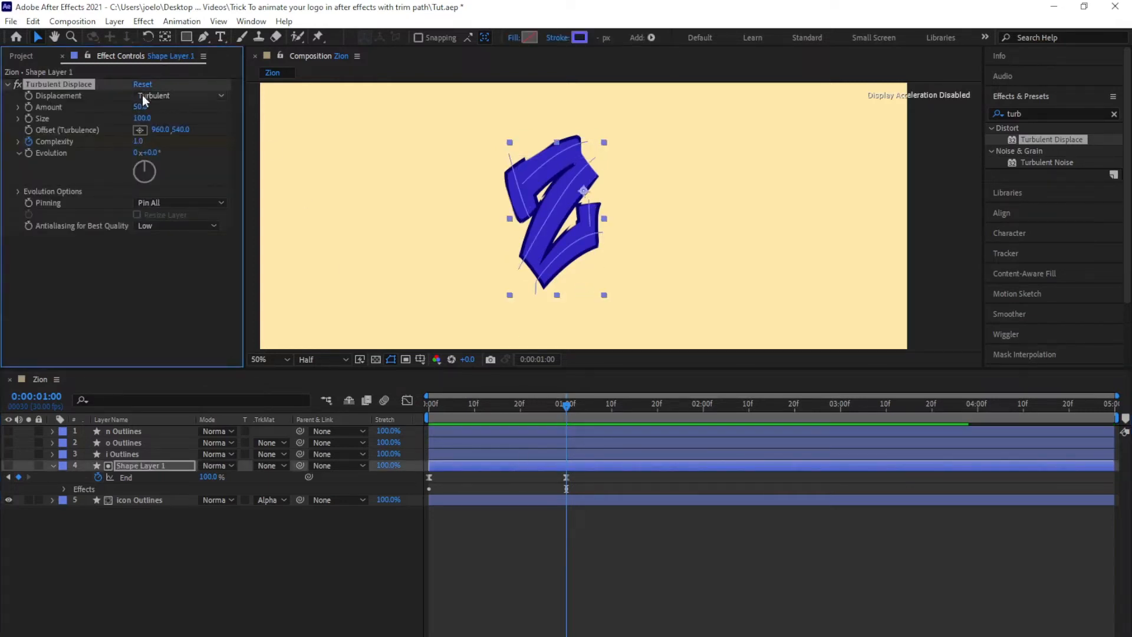
{"action": "left_click_drag", "start_coordinate": [141, 107], "coordinate": [67, 114]}
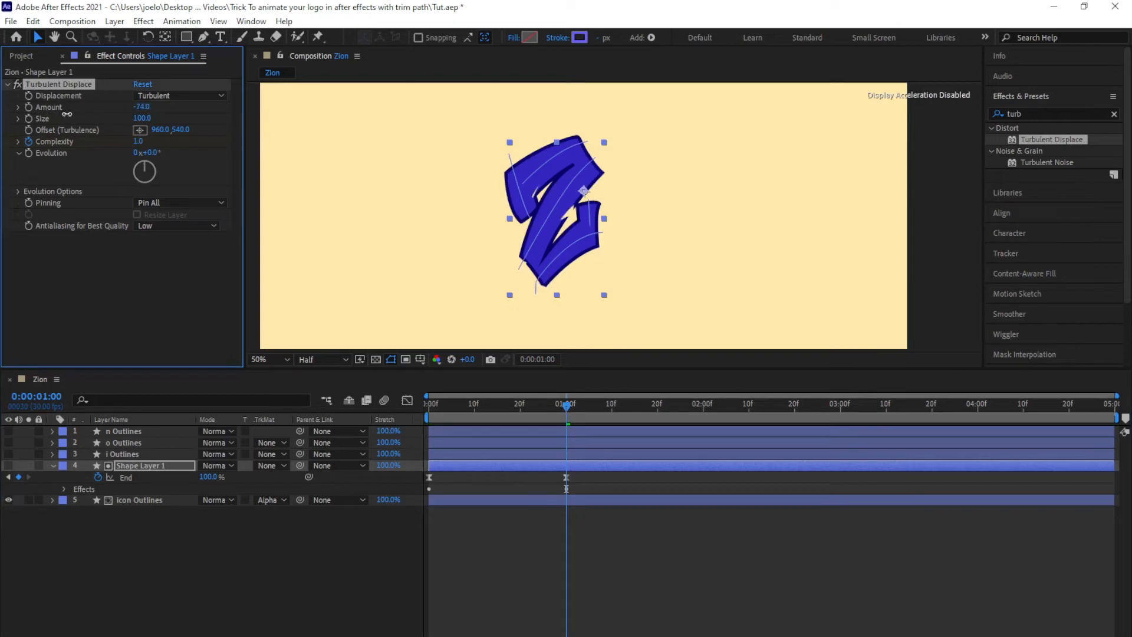
{"action": "left_click", "coordinate": [141, 106]}
{"action": "type", "text": "0"}
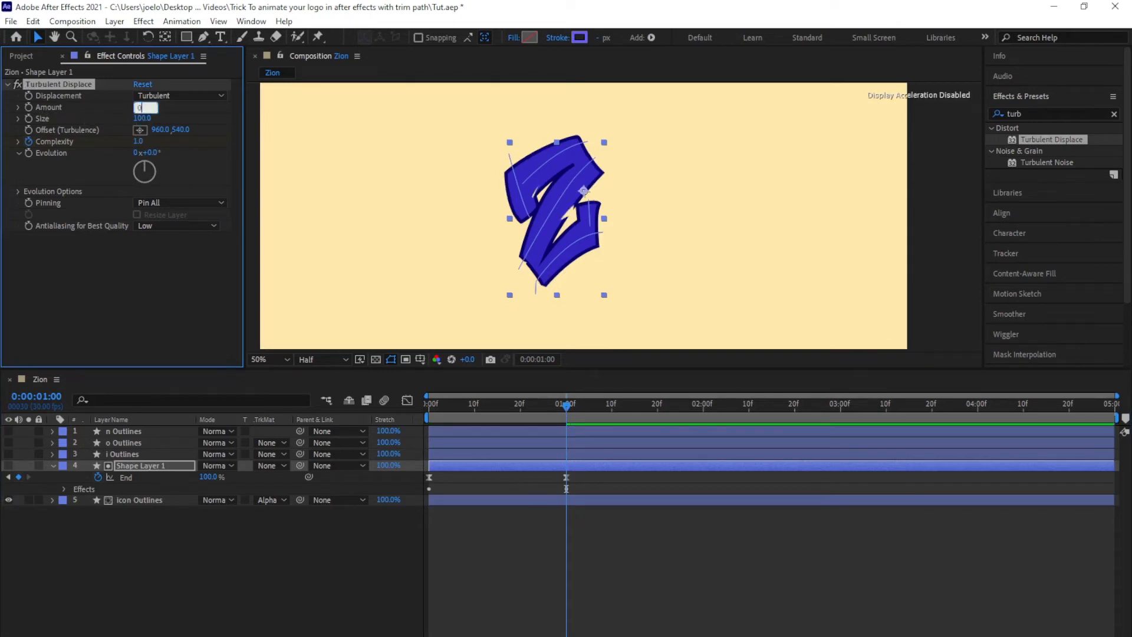
{"action": "key", "text": "Return"}
{"action": "key", "text": "ctrl+z"}
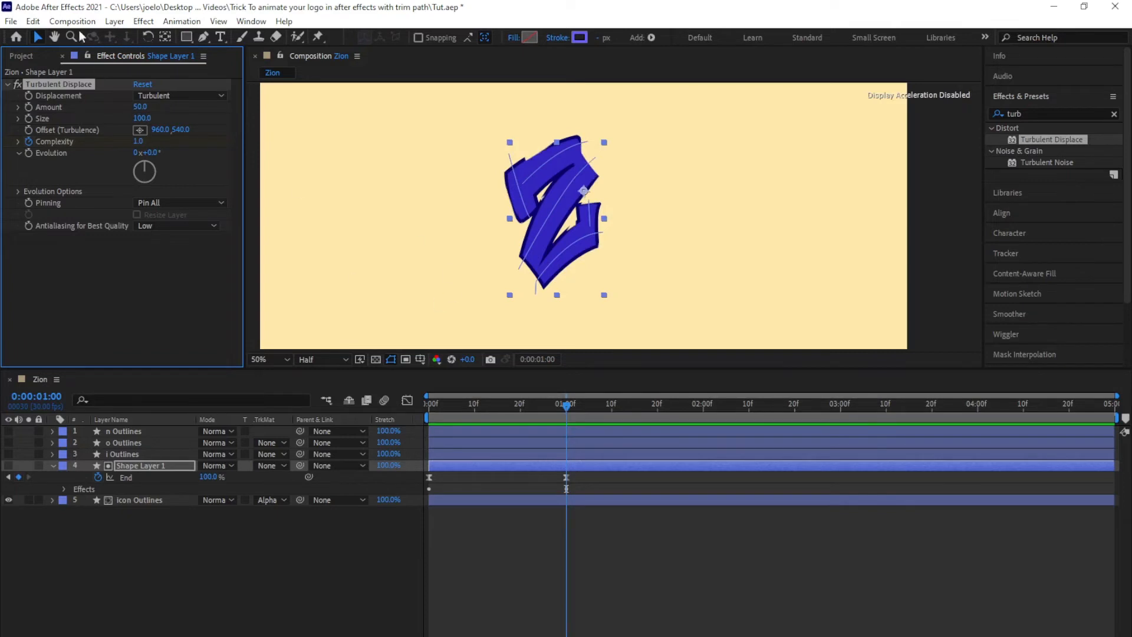
Step: Keyframe Turbulent Displace's Amount on Shape Layer 1 at 50.0 on the first frame and 0 at one second
{"action": "left_click_drag", "start_coordinate": [450, 412], "coordinate": [427, 412]}
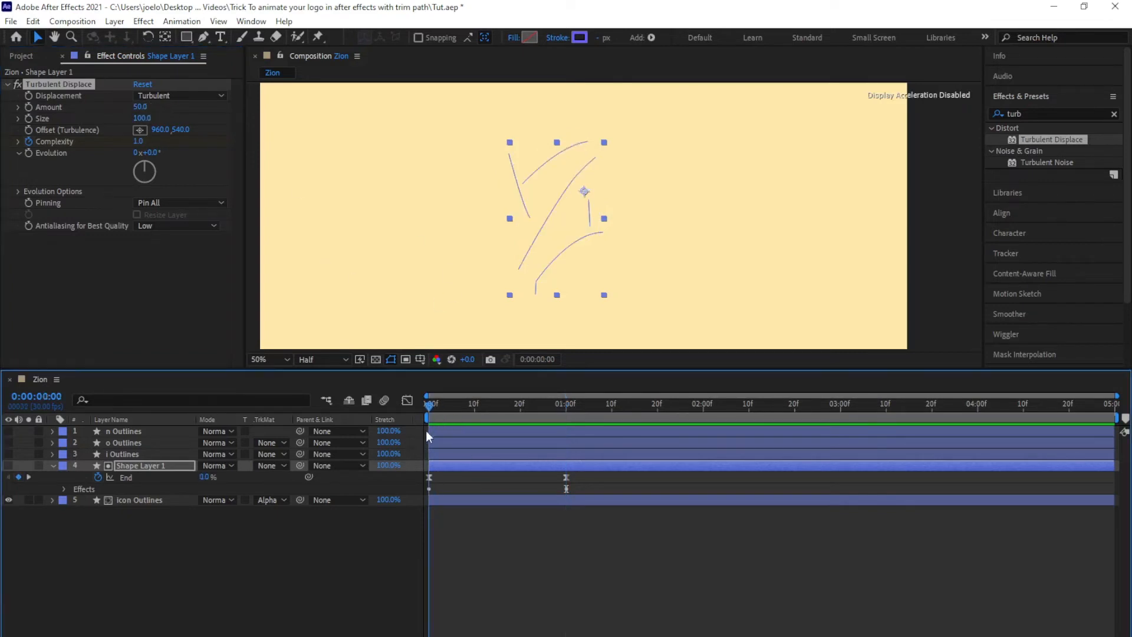
{"action": "left_click", "coordinate": [29, 107]}
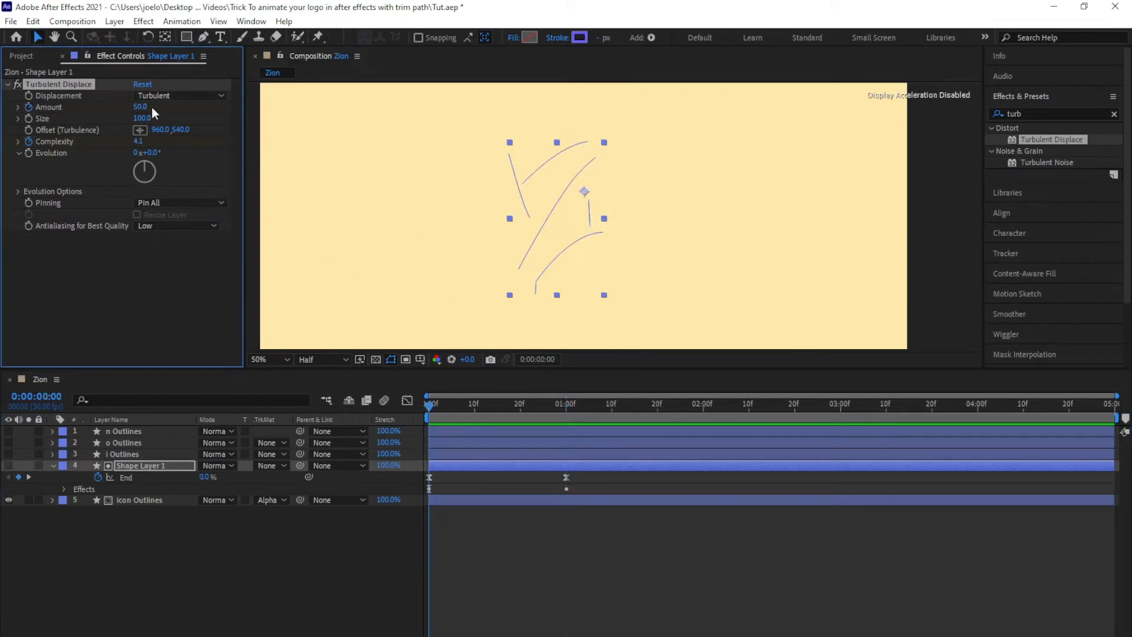
{"action": "left_click", "coordinate": [567, 412]}
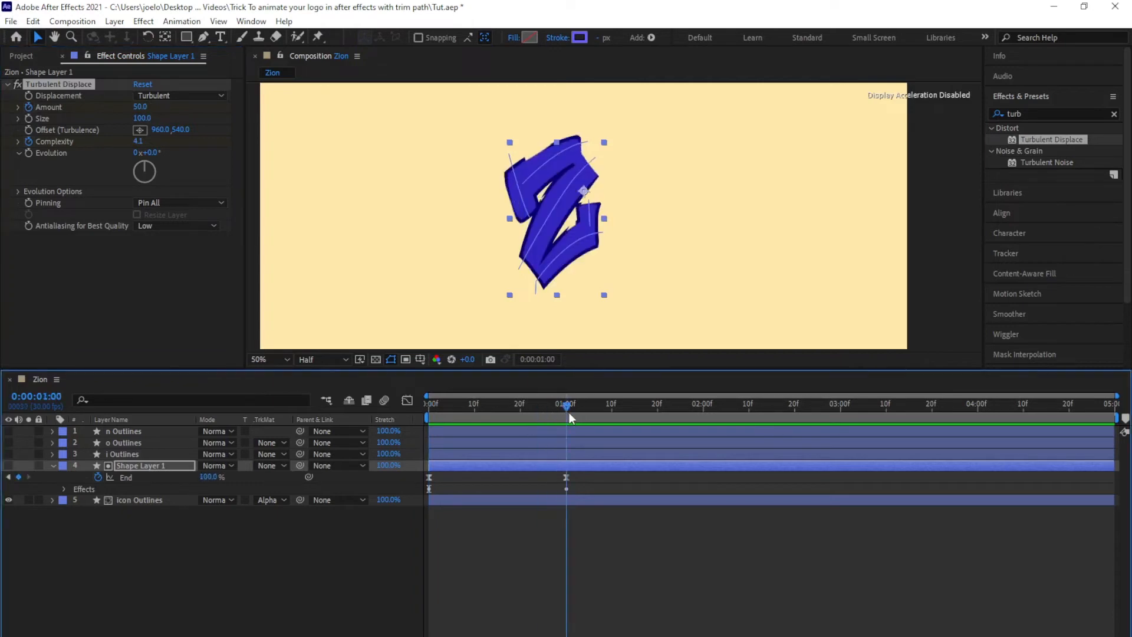
{"action": "left_click", "coordinate": [139, 106]}
{"action": "type", "text": "0"}
{"action": "key", "text": "Return"}
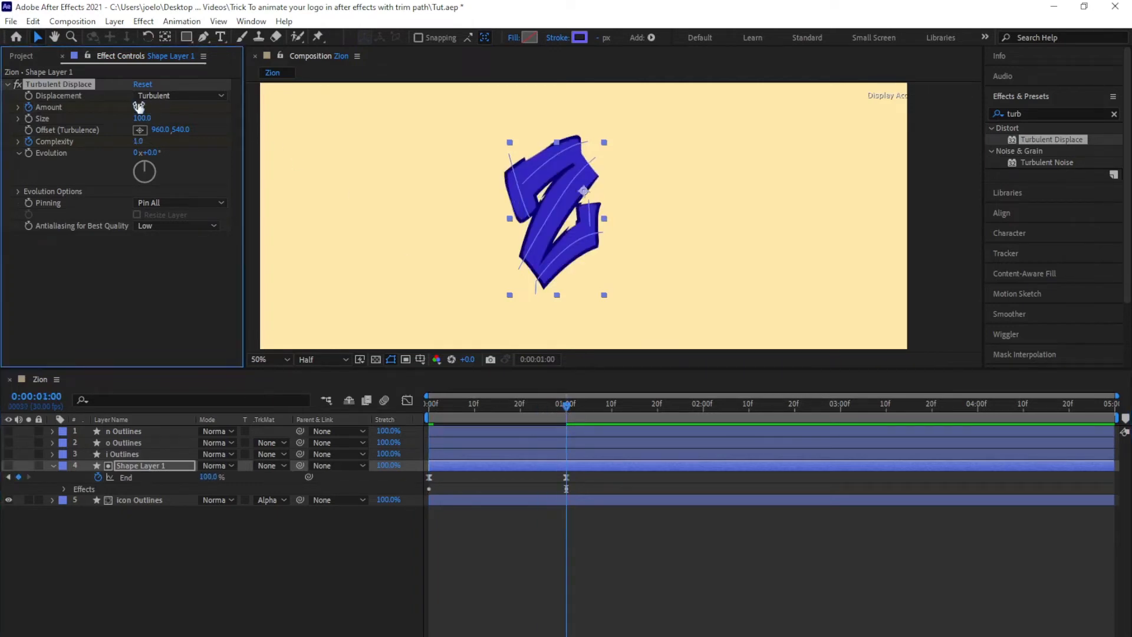
Step: Preview the Z icon's reveal from the first frame with the animated displacement amount
{"action": "left_click", "coordinate": [427, 407]}
{"action": "key", "text": "space"}
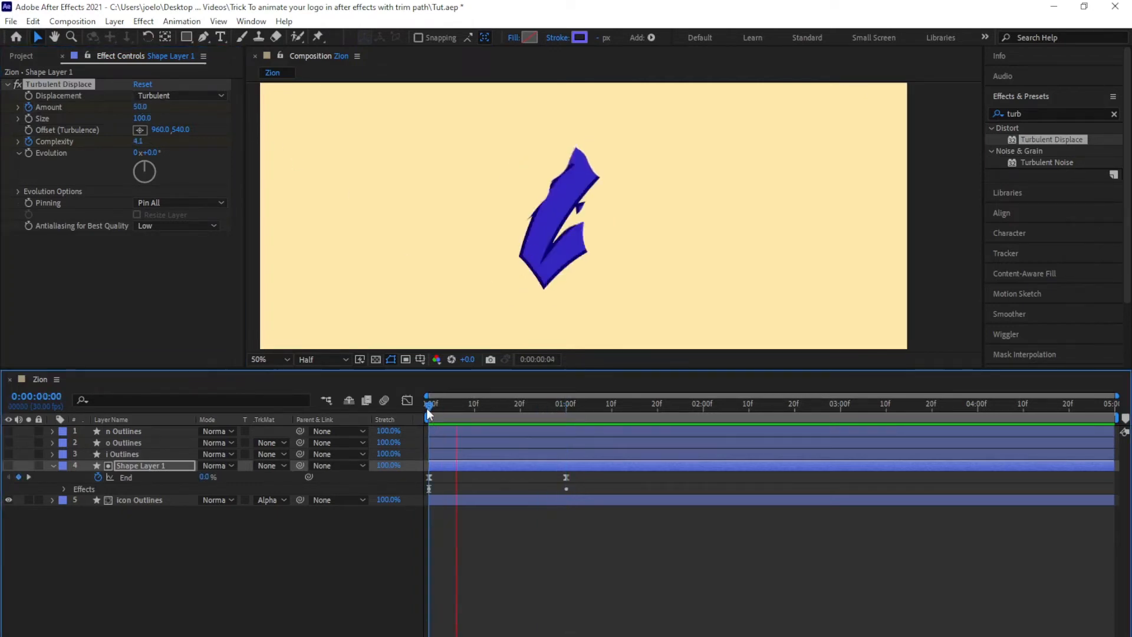
{"action": "key", "text": "space"}
{"action": "key", "text": "space"}
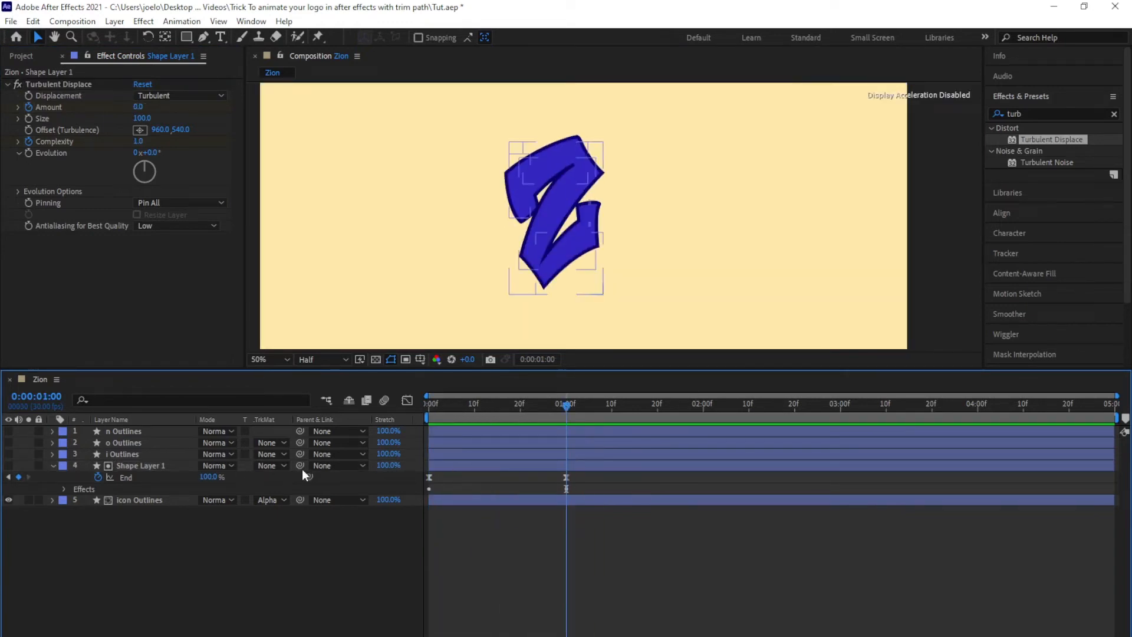
Step: Parent Shape Layer 1 to icon Outlines, and keyframe icon Outlines' Position at the first frame, 0:00:01:00 and 0:00:01:10
{"action": "left_click_drag", "start_coordinate": [301, 466], "coordinate": [152, 500]}
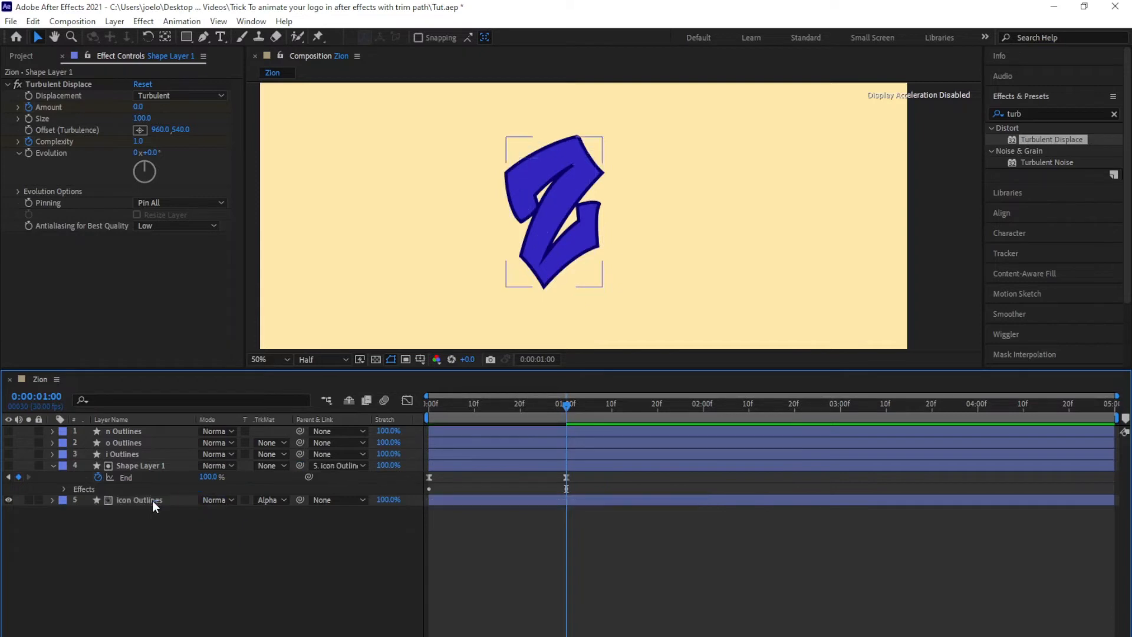
{"action": "left_click", "coordinate": [152, 500]}
{"action": "key", "text": "p"}
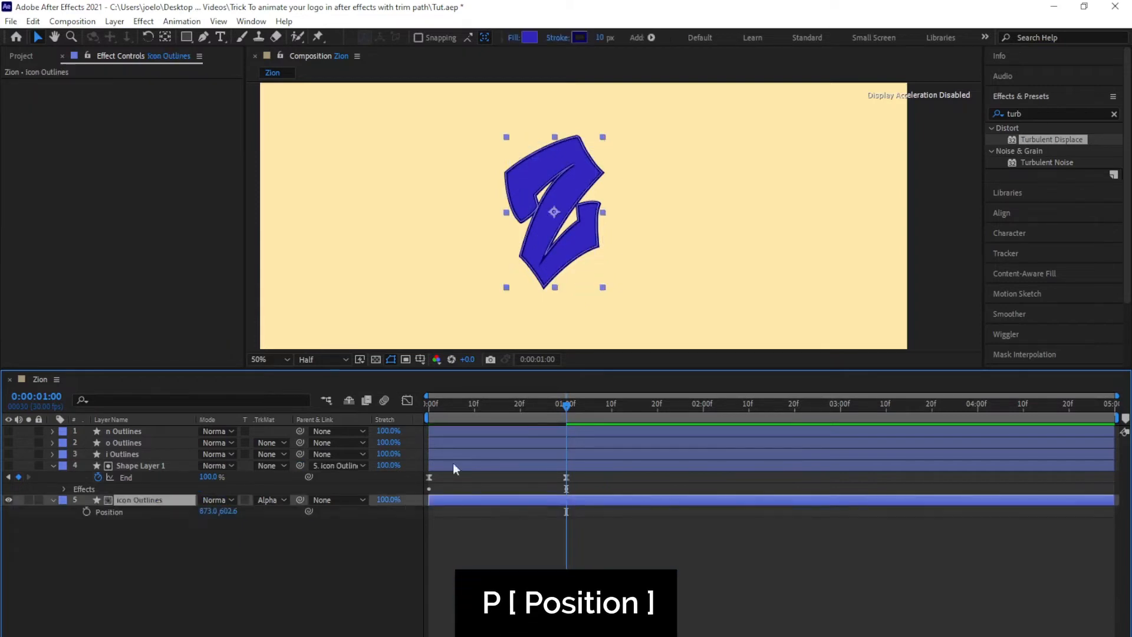
{"action": "left_click_drag", "start_coordinate": [468, 407], "coordinate": [411, 453]}
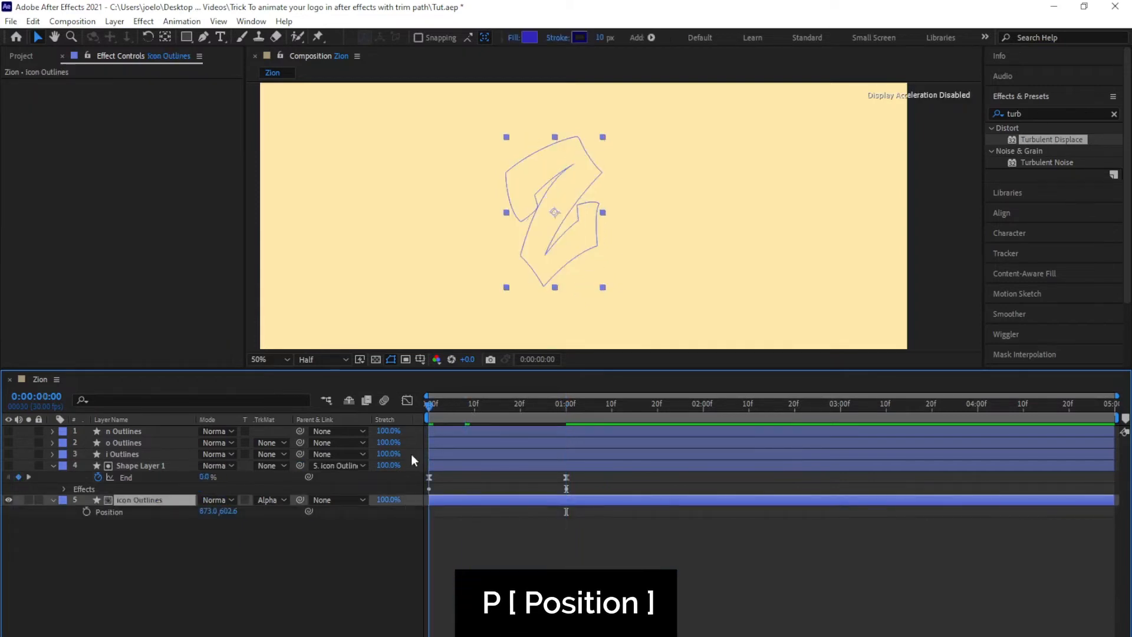
{"action": "left_click", "coordinate": [86, 512]}
{"action": "left_click", "coordinate": [565, 405]}
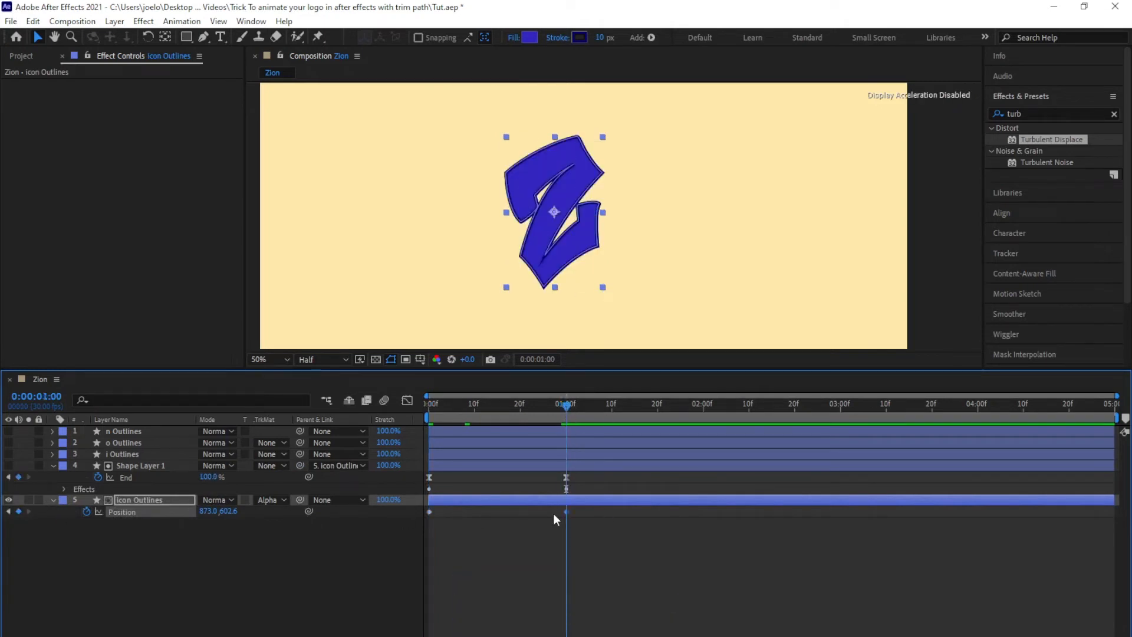
{"action": "key", "text": "shift+Page_Down"}
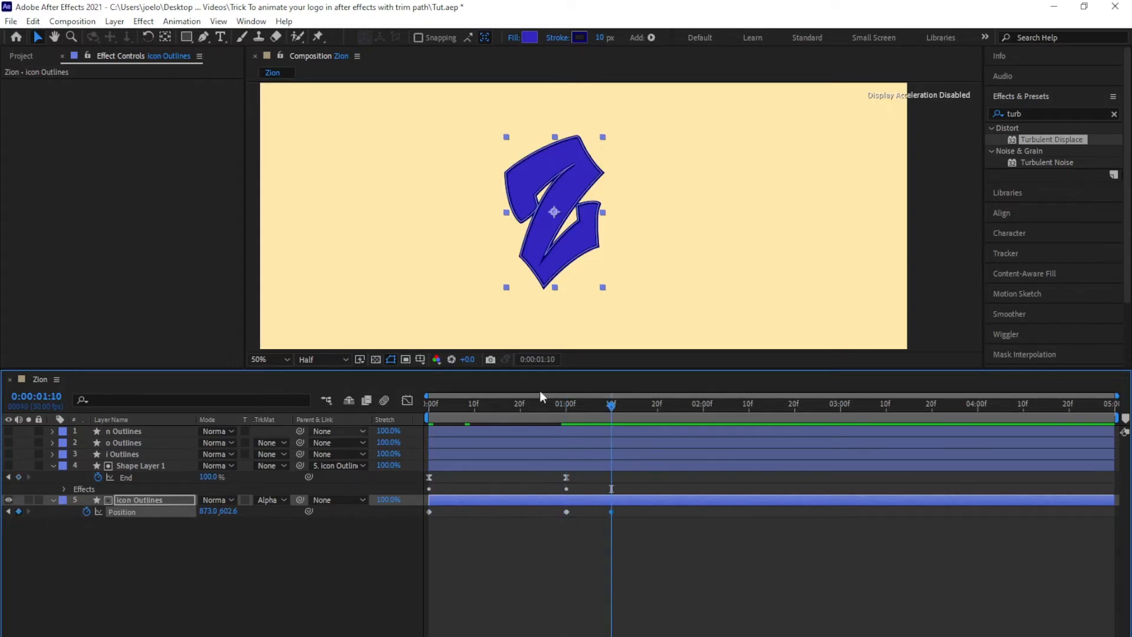
Step: Set icon Outlines' Position to 996.0, 602.6 at one second and copy that keyframe to the first frame
{"action": "left_click", "coordinate": [566, 422]}
{"action": "key", "text": "Home"}
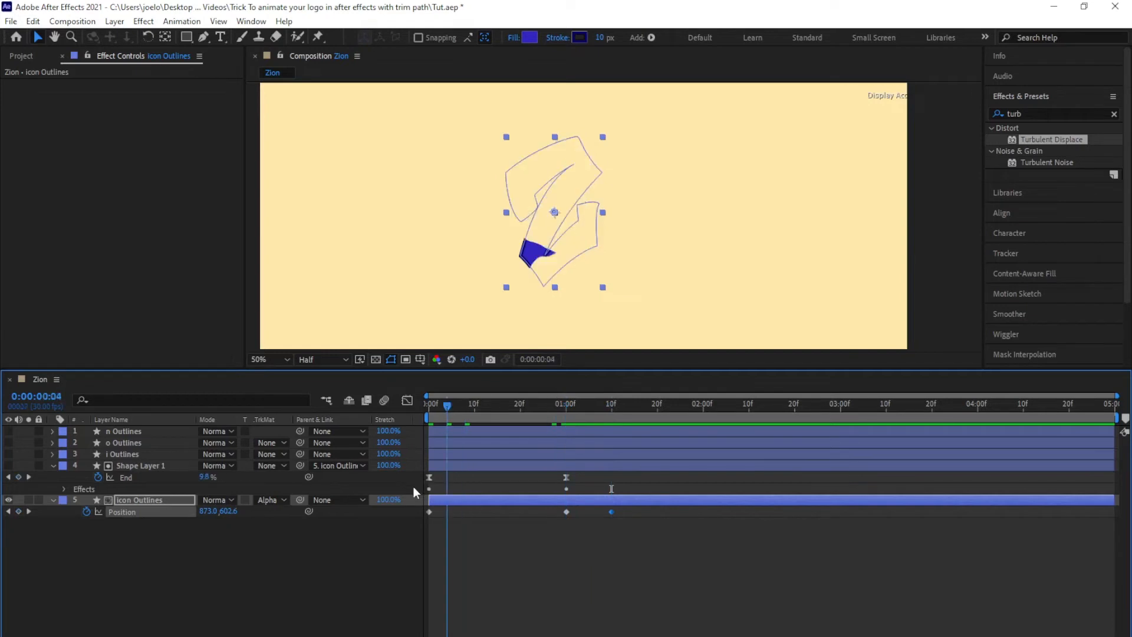
{"action": "left_click_drag", "start_coordinate": [550, 407], "coordinate": [566, 407]}
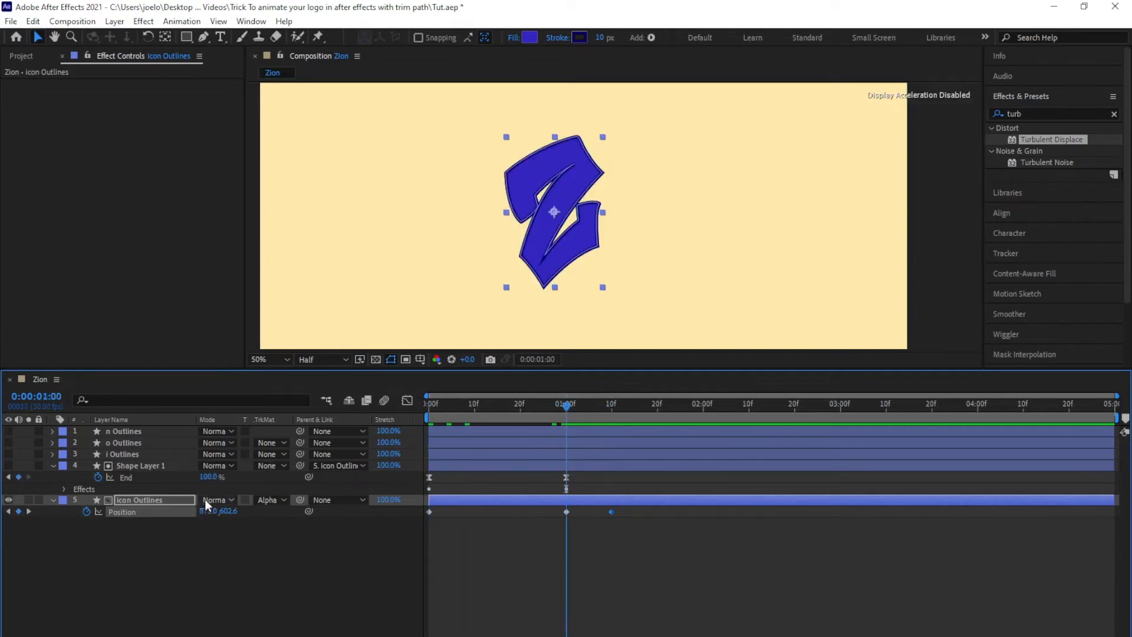
{"action": "scroll", "coordinate": [597, 209], "scroll_direction": "down", "scroll_amount": 1}
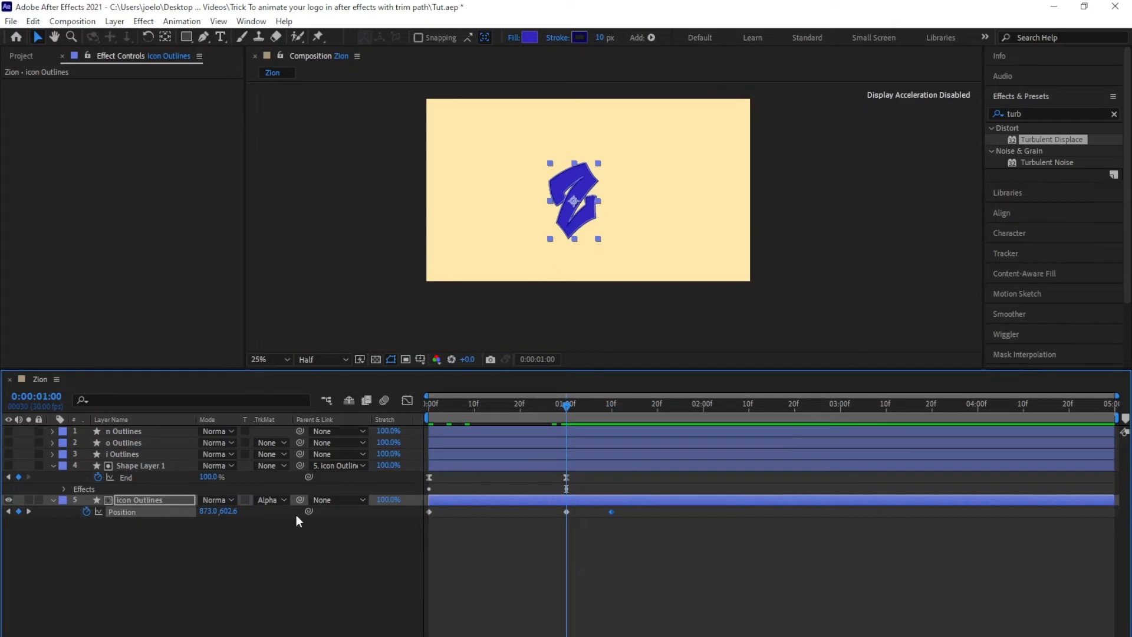
{"action": "left_click_drag", "start_coordinate": [208, 511], "coordinate": [228, 511]}
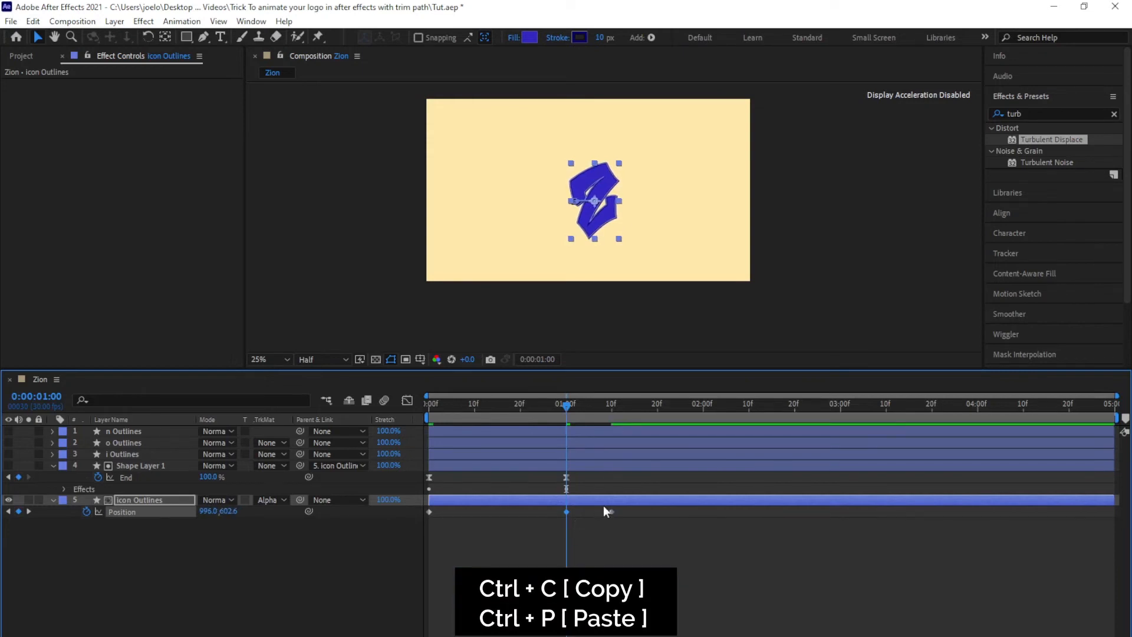
{"action": "key", "text": "Home"}
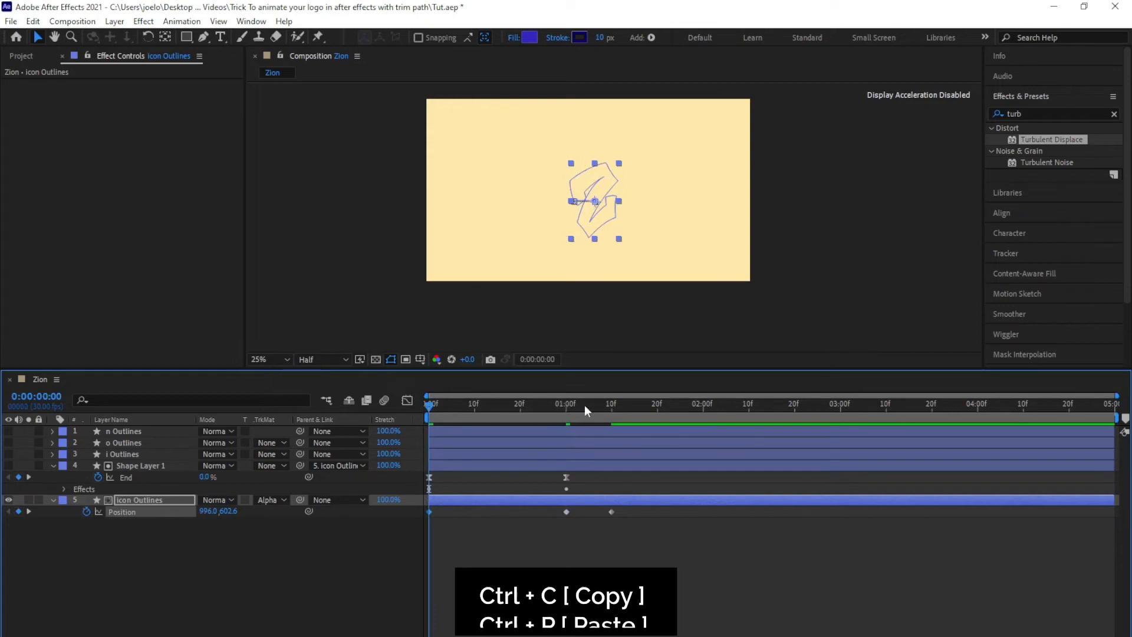
{"action": "left_click_drag", "start_coordinate": [585, 405], "coordinate": [599, 405]}
{"action": "left_click_drag", "start_coordinate": [599, 405], "coordinate": [613, 428]}
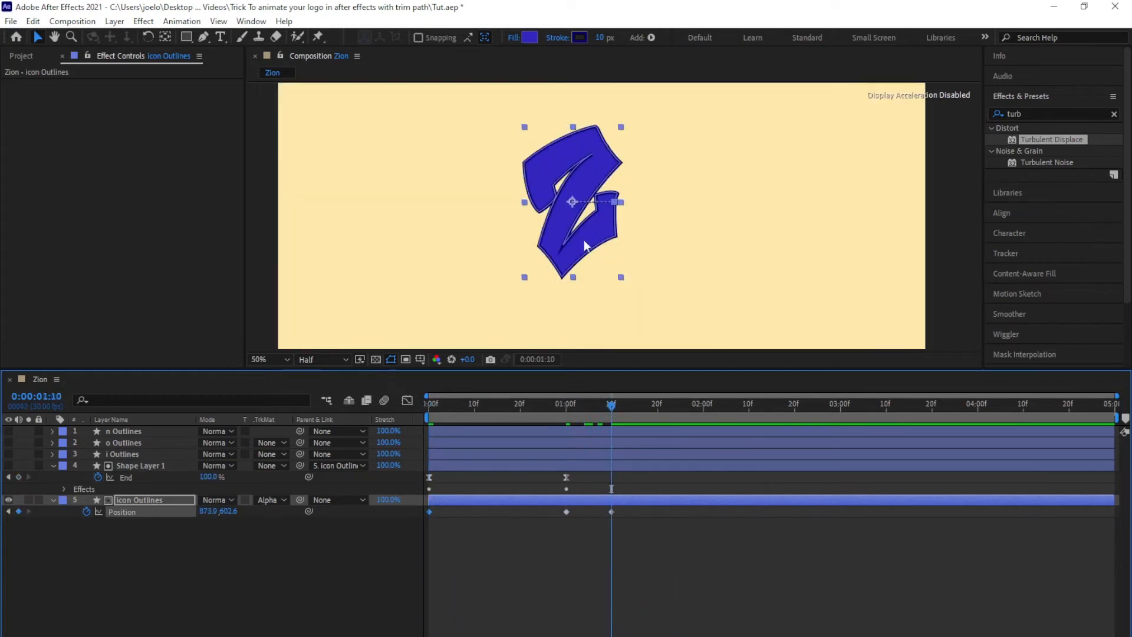
Step: Apply Easy Ease with an adjusted graph curve to icon Outlines' three Position keyframes, and preview the move
{"action": "left_click_drag", "start_coordinate": [619, 506], "coordinate": [438, 493]}
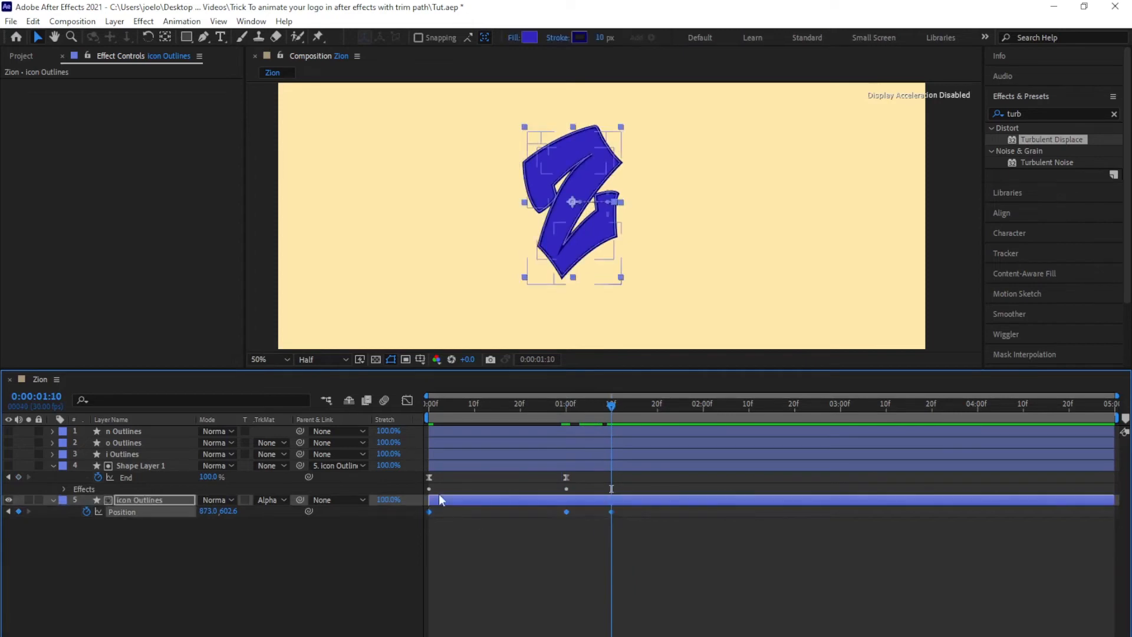
{"action": "key", "text": "F9"}
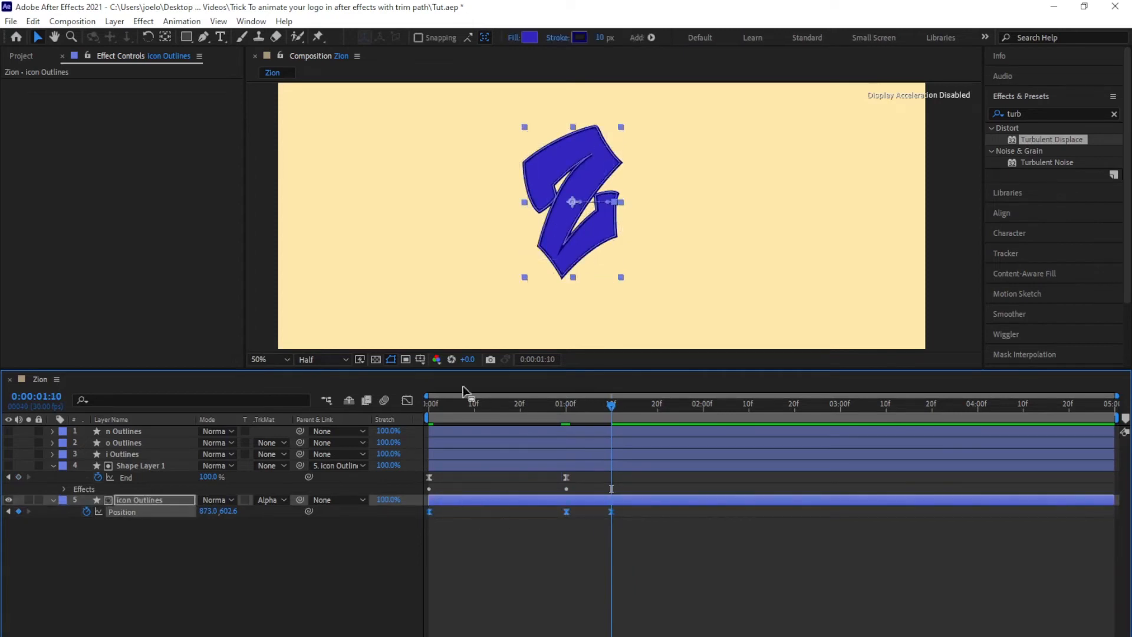
{"action": "left_click", "coordinate": [408, 402]}
{"action": "left_click_drag", "start_coordinate": [627, 609], "coordinate": [607, 628]}
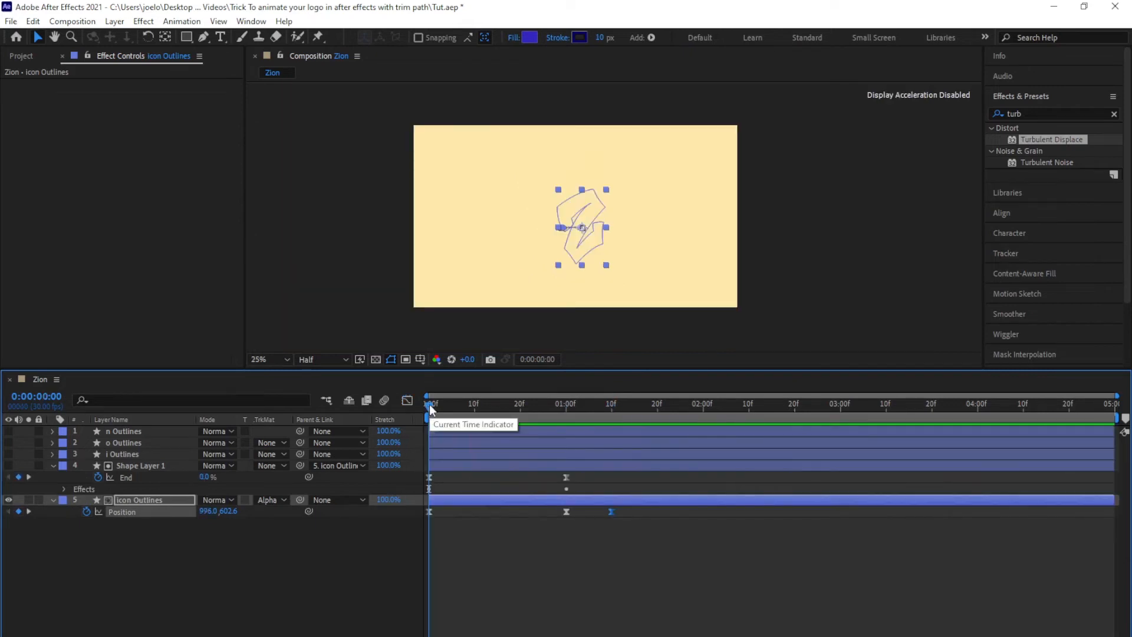
{"action": "key", "text": "space"}
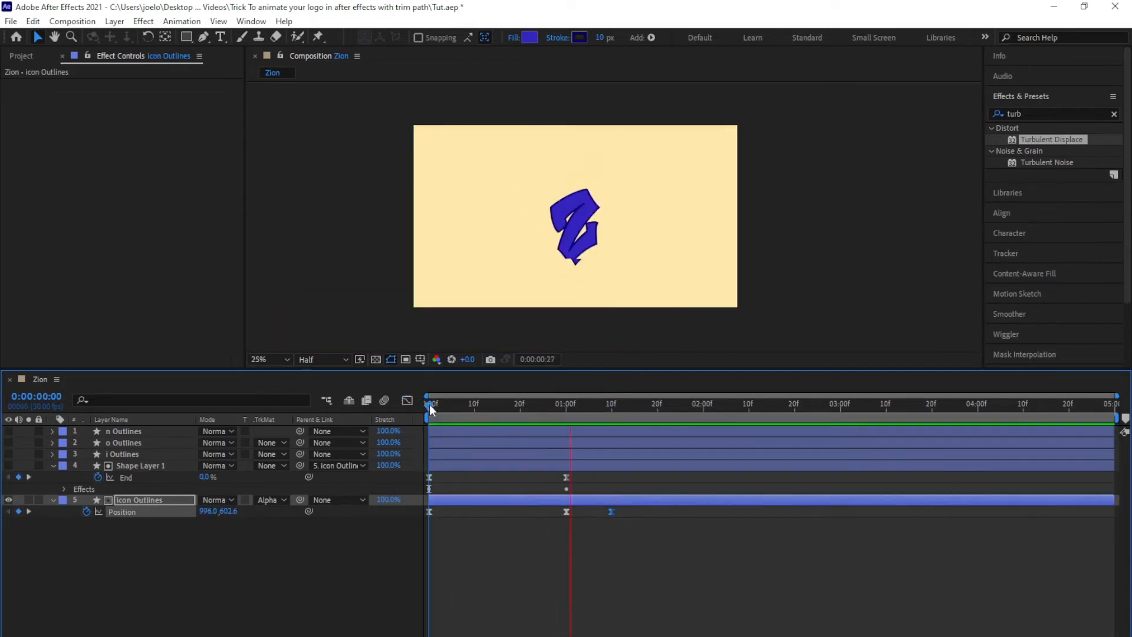
{"action": "key", "text": "space"}
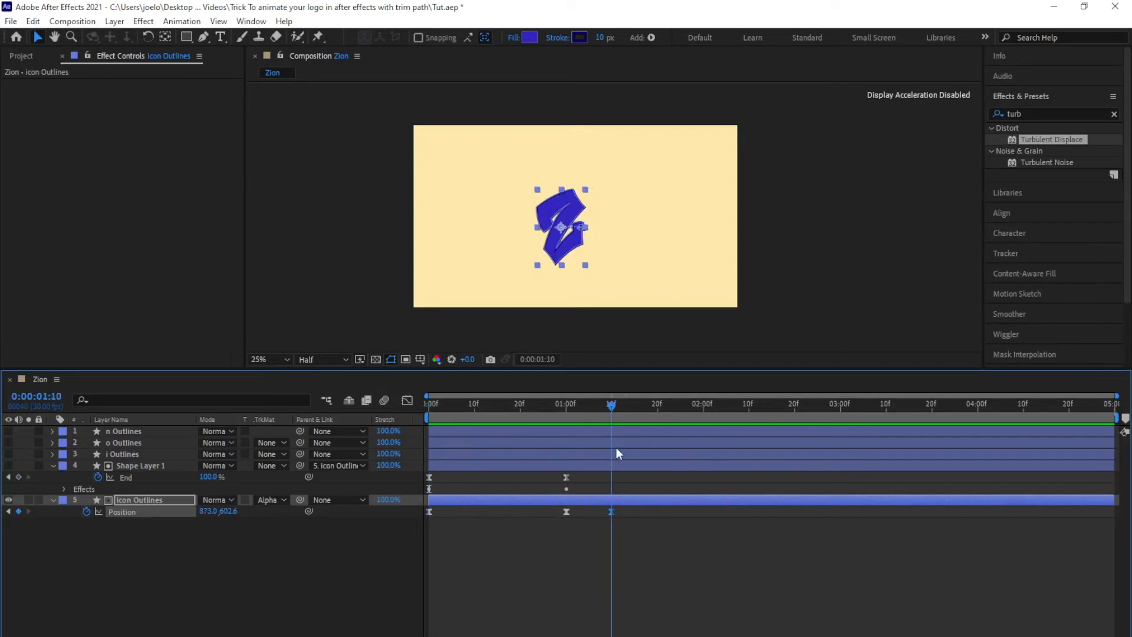
Step: Make the n Outlines, o Outlines and i Outlines layers visible
{"action": "left_click", "coordinate": [135, 432]}
{"action": "left_click", "coordinate": [128, 455], "text": "shift"}
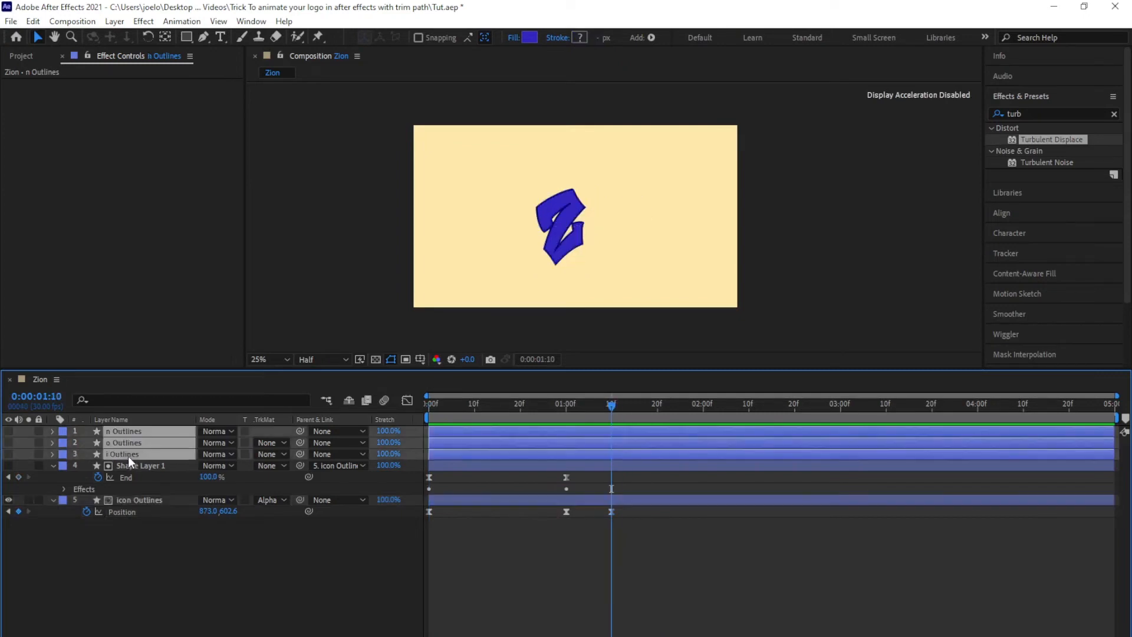
{"action": "left_click", "coordinate": [95, 561]}
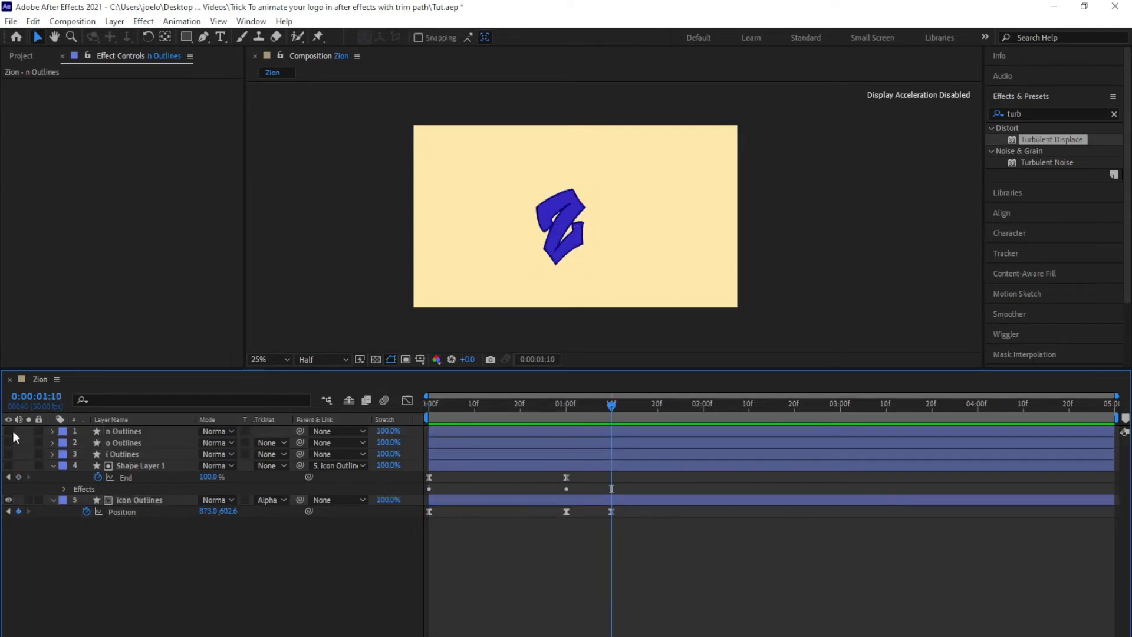
{"action": "left_click_drag", "start_coordinate": [8, 431], "coordinate": [9, 454]}
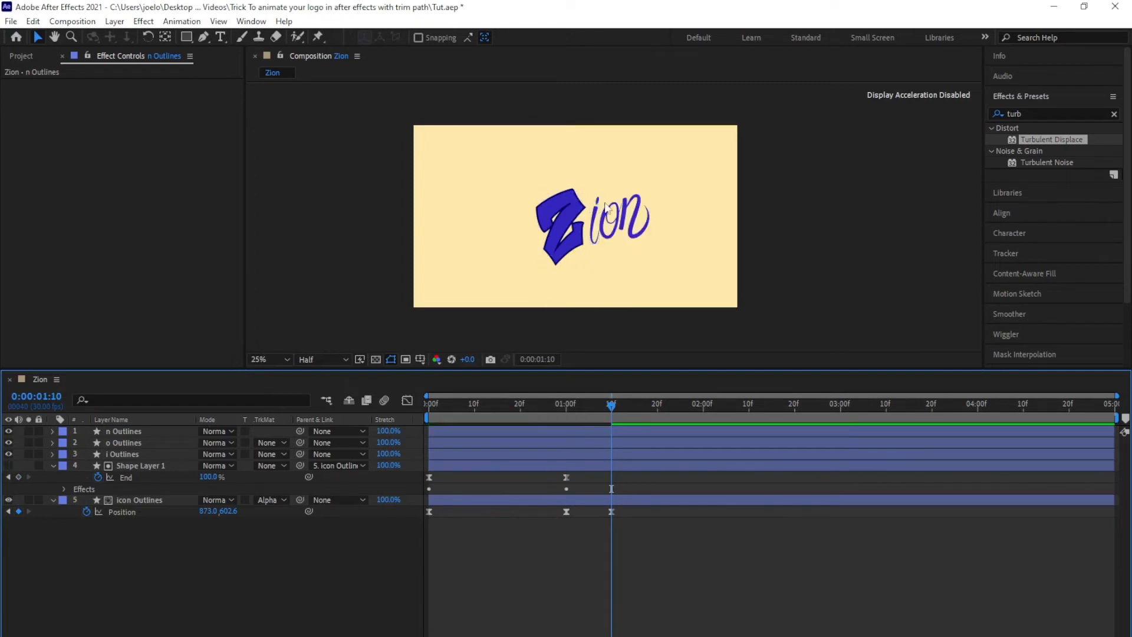
Step: Trace the letter i from its dot to its tail with the Pen tool, using a pink stroke 28 px wide on a new shape layer
{"action": "scroll", "coordinate": [613, 234], "scroll_direction": "up", "scroll_amount": 6}
{"action": "scroll", "coordinate": [613, 234], "scroll_direction": "down", "scroll_amount": 3}
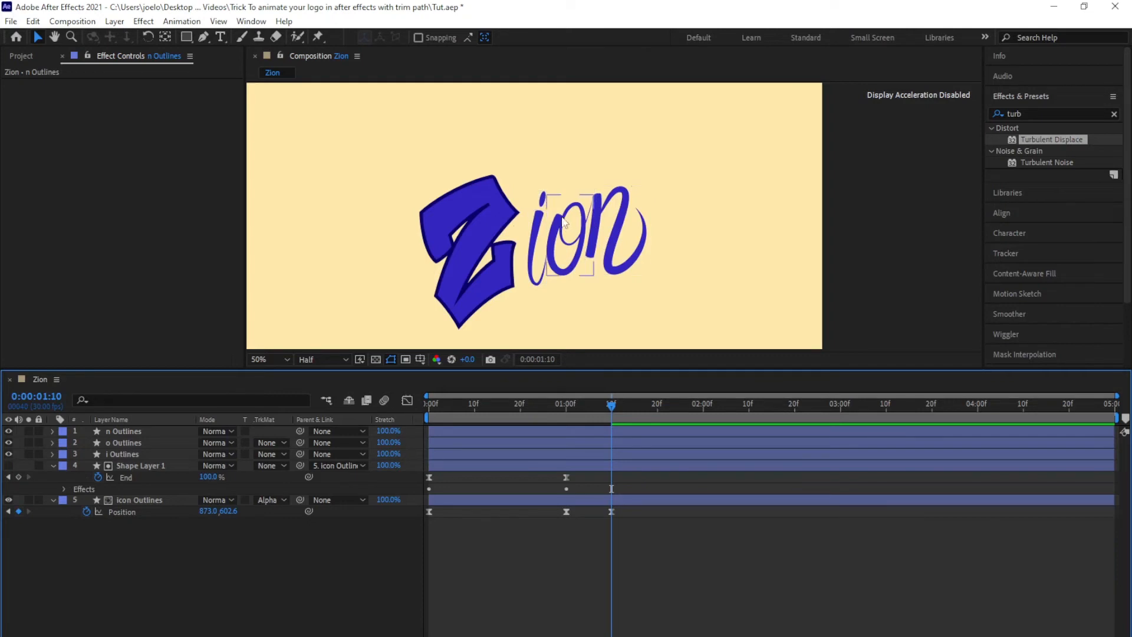
{"action": "left_click", "coordinate": [202, 36]}
{"action": "left_click", "coordinate": [472, 37]}
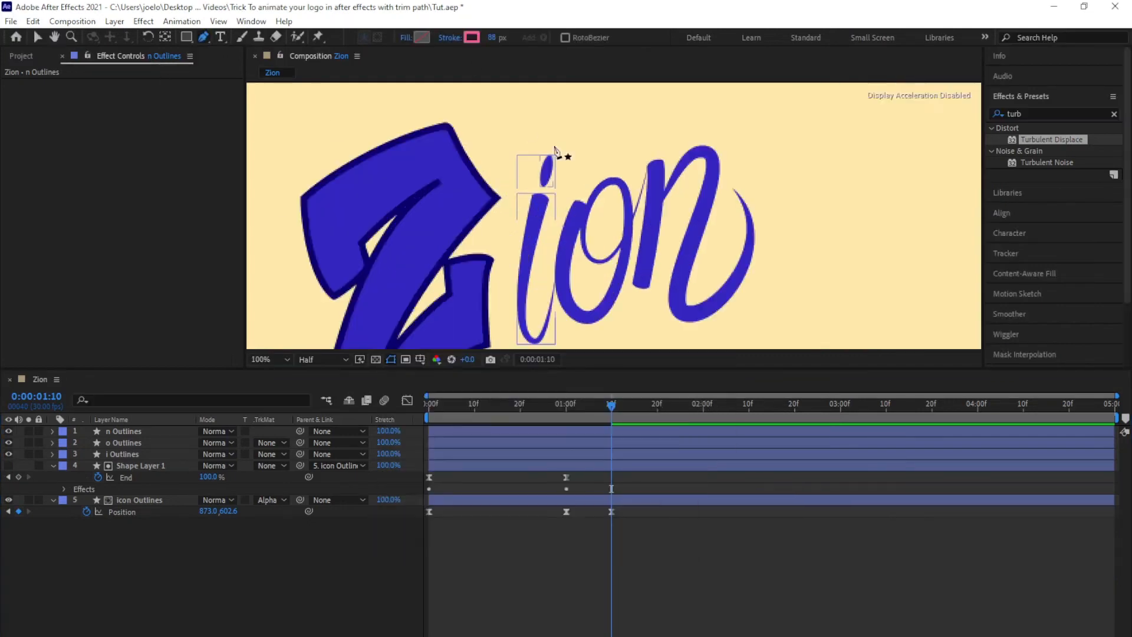
{"action": "left_click_drag", "start_coordinate": [554, 148], "coordinate": [502, 121]}
{"action": "left_click", "coordinate": [502, 119]}
{"action": "left_click_drag", "start_coordinate": [487, 316], "coordinate": [495, 326]}
{"action": "left_click_drag", "start_coordinate": [492, 37], "coordinate": [456, 37]}
{"action": "left_click", "coordinate": [485, 316]}
{"action": "left_click_drag", "start_coordinate": [507, 251], "coordinate": [510, 236]}
{"action": "left_click_drag", "start_coordinate": [501, 321], "coordinate": [498, 316]}
Step: Trace the letter o and its inner loop up to the n as a separate path in Shape Layer 2
{"action": "left_click_drag", "start_coordinate": [509, 189], "coordinate": [536, 175]}
{"action": "left_click", "coordinate": [570, 549]}
{"action": "left_click", "coordinate": [554, 431]}
{"action": "left_click_drag", "start_coordinate": [546, 290], "coordinate": [607, 289]}
{"action": "mouse_move", "coordinate": [566, 154]}
{"action": "left_mouse_down"}
{"action": "mouse_move", "coordinate": [536, 154]}
{"action": "mouse_move", "coordinate": [548, 154]}
{"action": "left_mouse_up"}
{"action": "left_click_drag", "start_coordinate": [553, 234], "coordinate": [566, 233]}
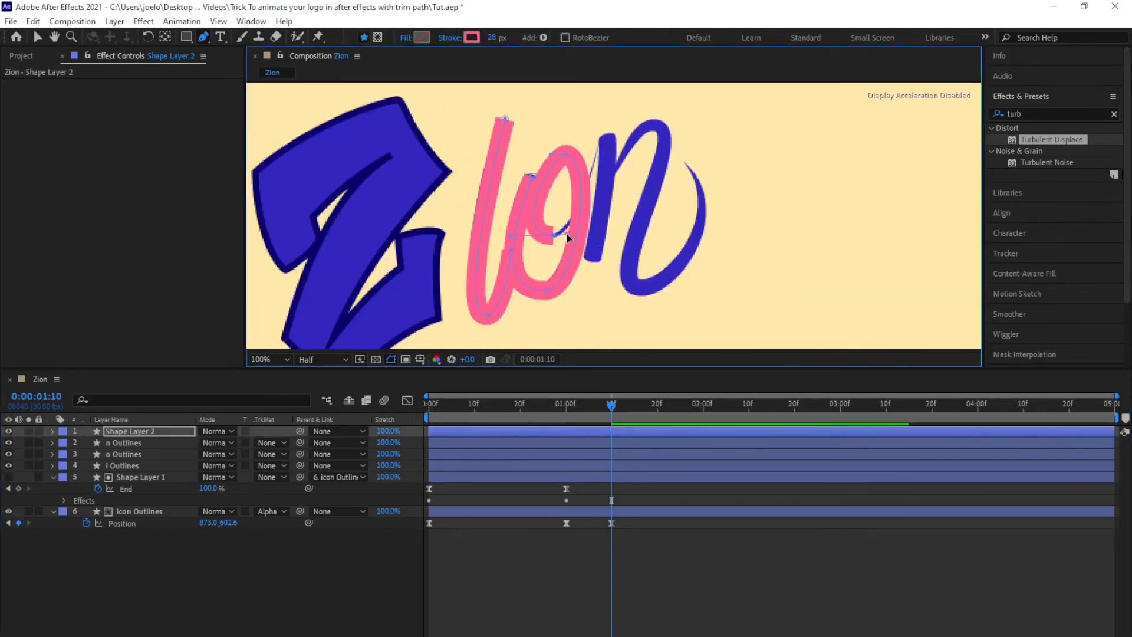
{"action": "left_click_drag", "start_coordinate": [598, 141], "coordinate": [601, 120]}
{"action": "left_click_drag", "start_coordinate": [532, 176], "coordinate": [533, 173]}
Step: Trace the stem and the curved arch of the letter n as two separate paths in Shape Layer 2
{"action": "left_click", "coordinate": [608, 132]}
{"action": "left_click_drag", "start_coordinate": [590, 262], "coordinate": [577, 277]}
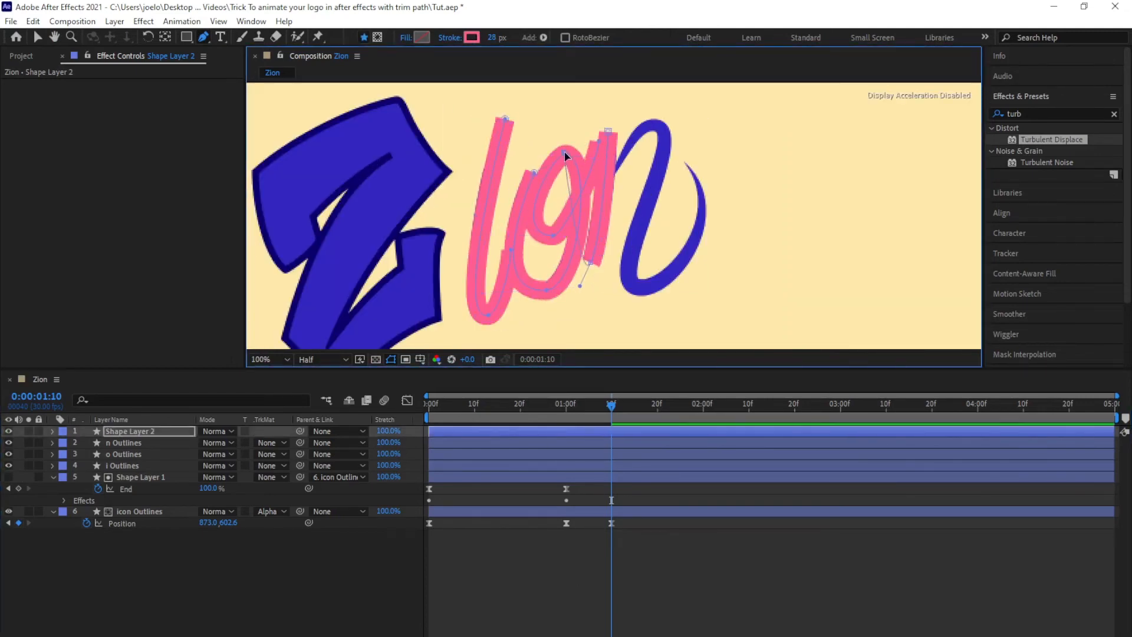
{"action": "left_click", "coordinate": [608, 176]}
{"action": "left_click_drag", "start_coordinate": [658, 125], "coordinate": [684, 125]}
{"action": "left_click_drag", "start_coordinate": [644, 289], "coordinate": [699, 281]}
{"action": "mouse_move", "coordinate": [683, 163]}
{"action": "left_mouse_down"}
{"action": "mouse_move", "coordinate": [656, 137]}
{"action": "mouse_move", "coordinate": [696, 125]}
{"action": "left_mouse_up"}
{"action": "left_click", "coordinate": [657, 125]}
{"action": "left_click", "coordinate": [606, 178]}
{"action": "scroll", "coordinate": [605, 175], "scroll_direction": "down", "scroll_amount": 1}
{"action": "key", "text": "v"}
{"action": "left_click", "coordinate": [664, 556]}
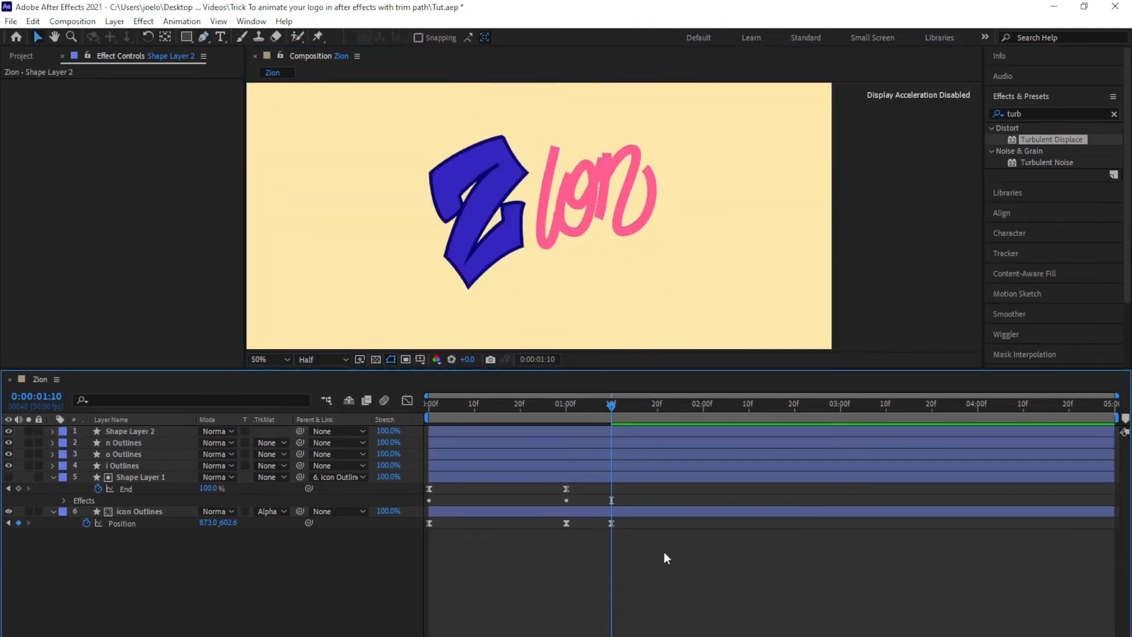
Step: Pre-compose the n Outlines, o Outlines and i Outlines layers into a new composition named "ion"
{"action": "left_click", "coordinate": [638, 431]}
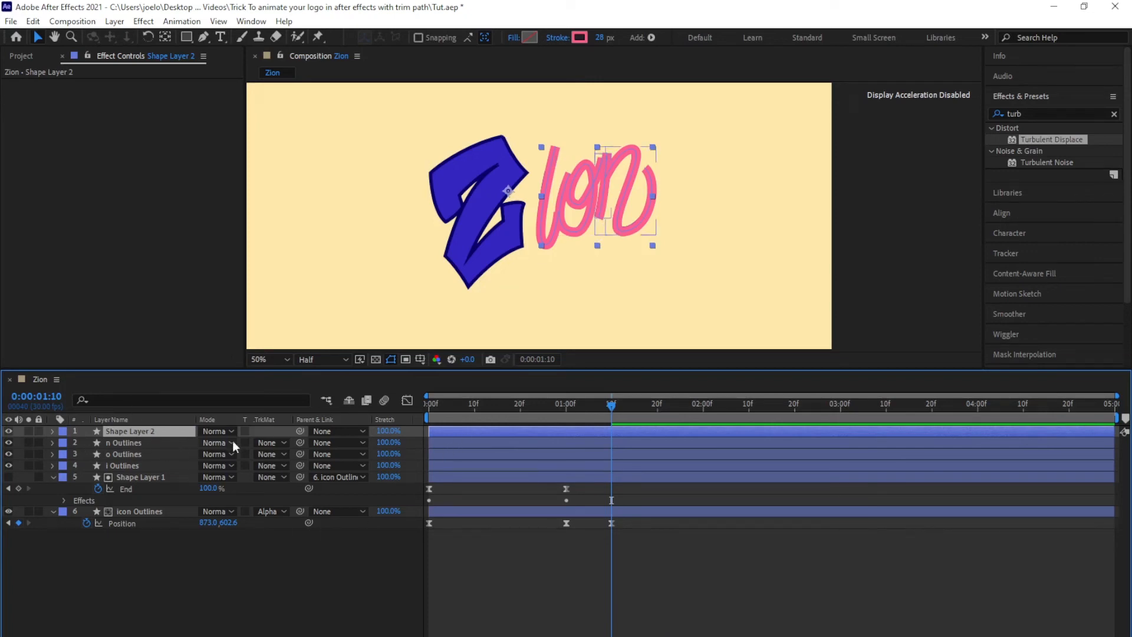
{"action": "left_click", "coordinate": [493, 443]}
{"action": "left_click", "coordinate": [482, 458]}
{"action": "left_click", "coordinate": [480, 466]}
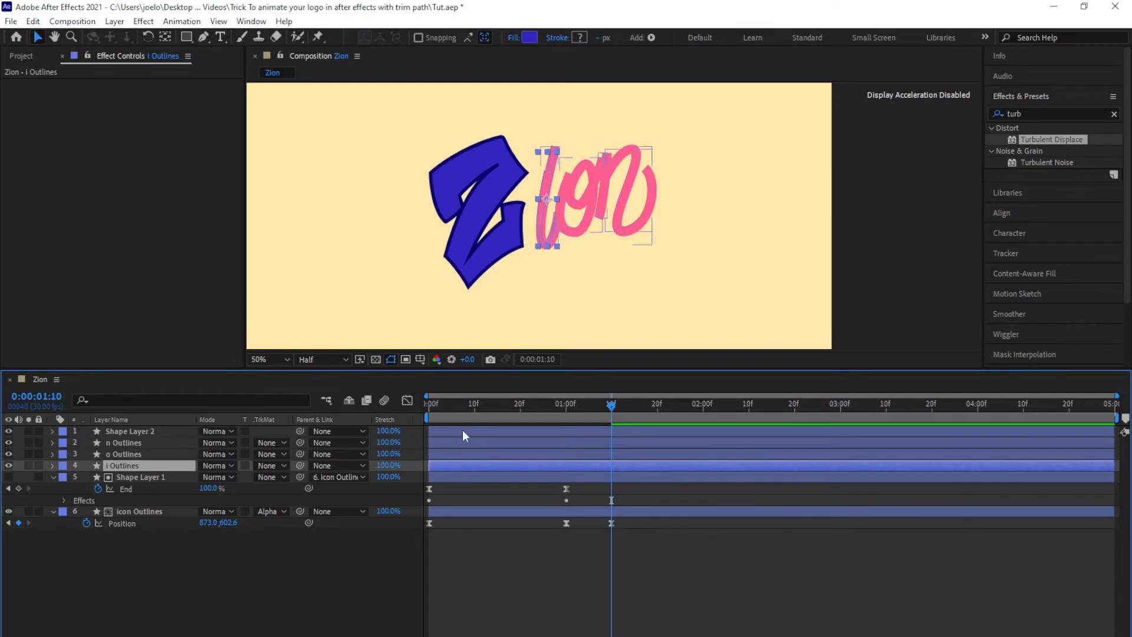
{"action": "left_click", "coordinate": [145, 442], "text": "shift"}
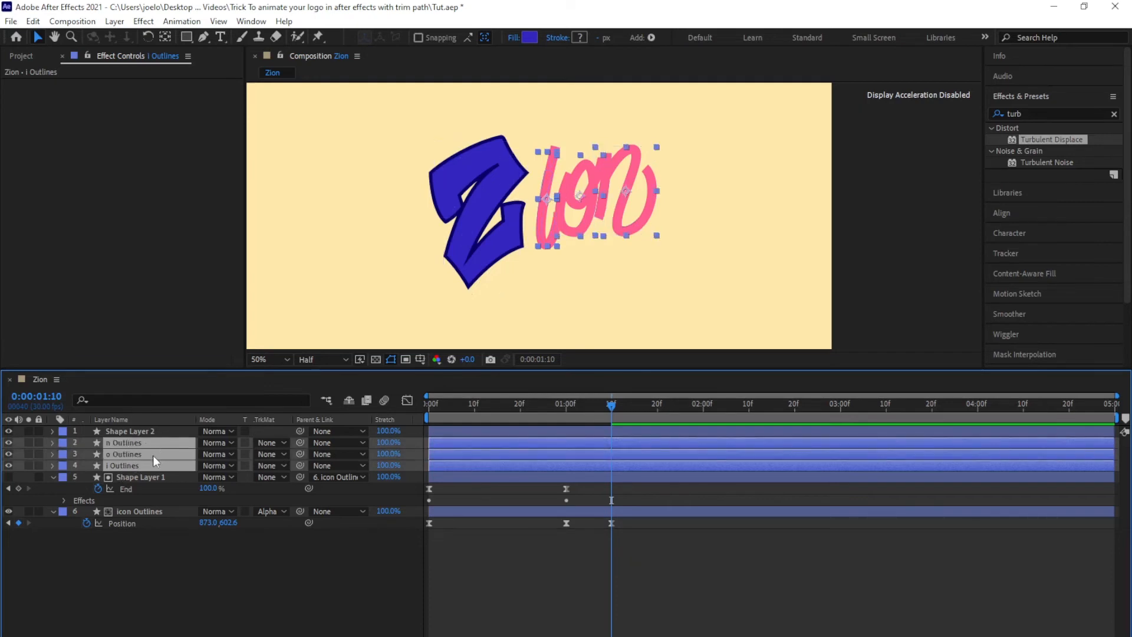
{"action": "right_click", "coordinate": [150, 448]}
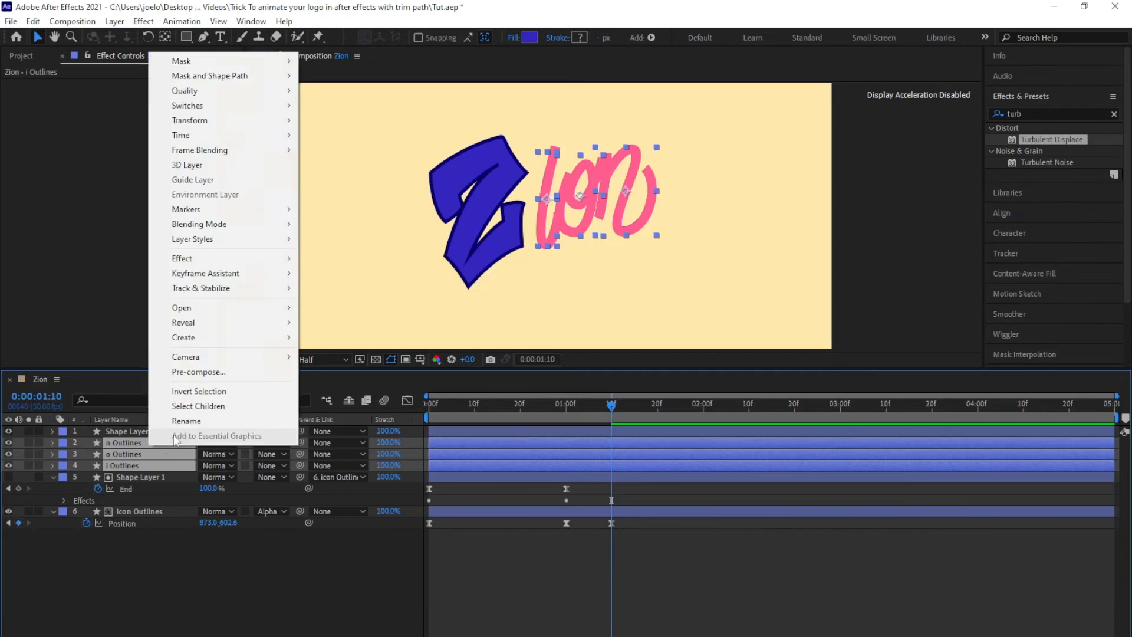
{"action": "left_click", "coordinate": [212, 372]}
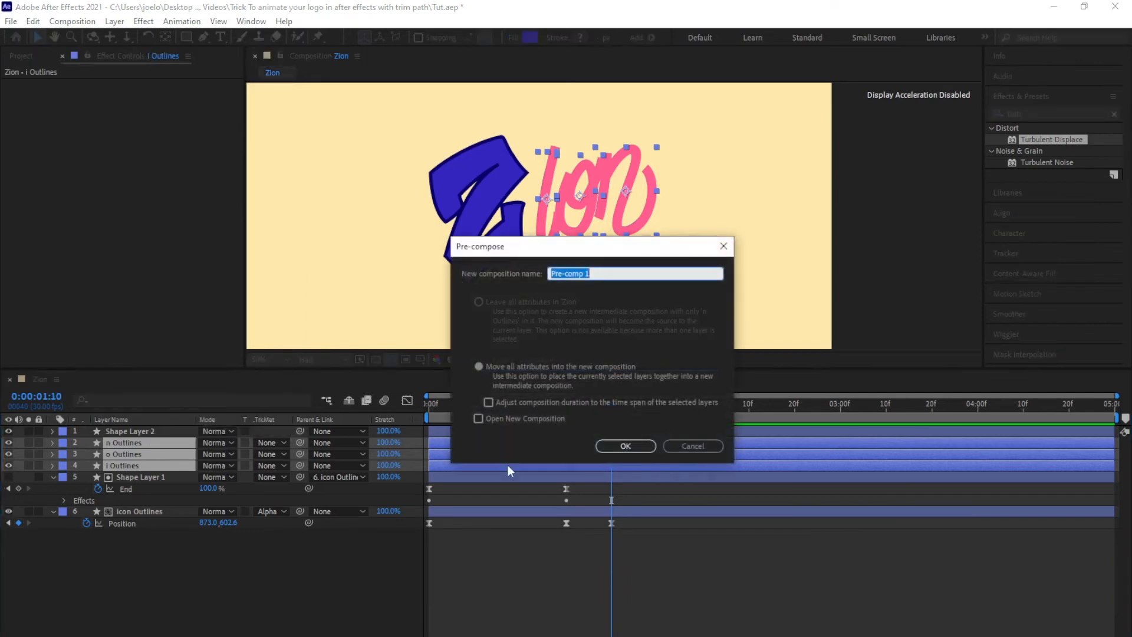
{"action": "type", "text": "ion"}
{"action": "left_click", "coordinate": [625, 445]}
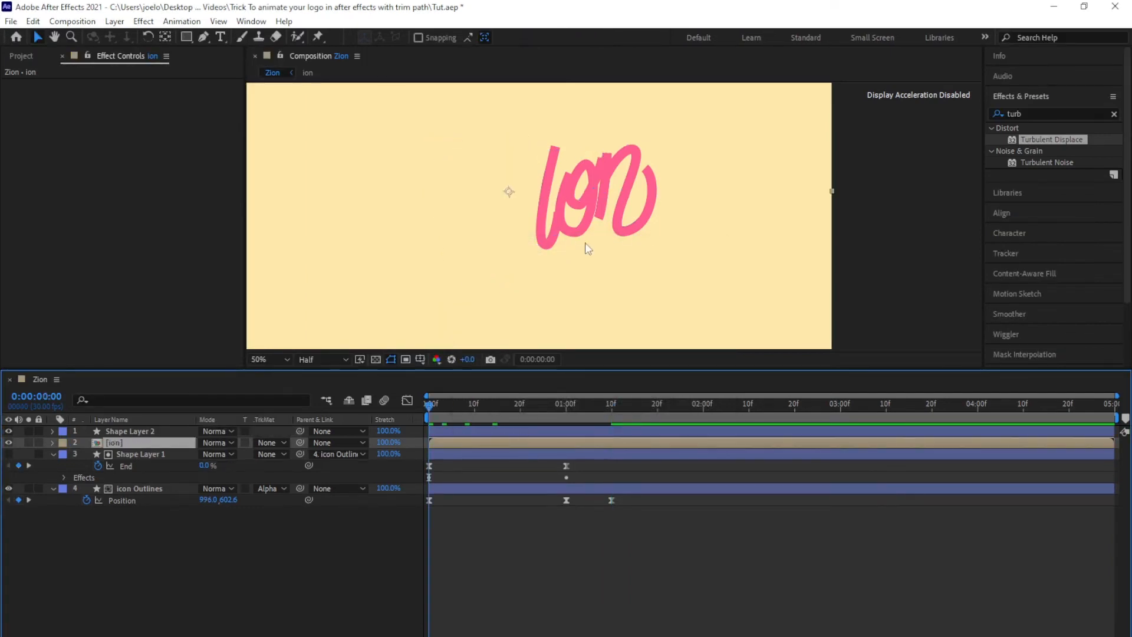
Step: Add Trim Paths to the contents of Shape Layer 2
{"action": "left_click", "coordinate": [458, 432]}
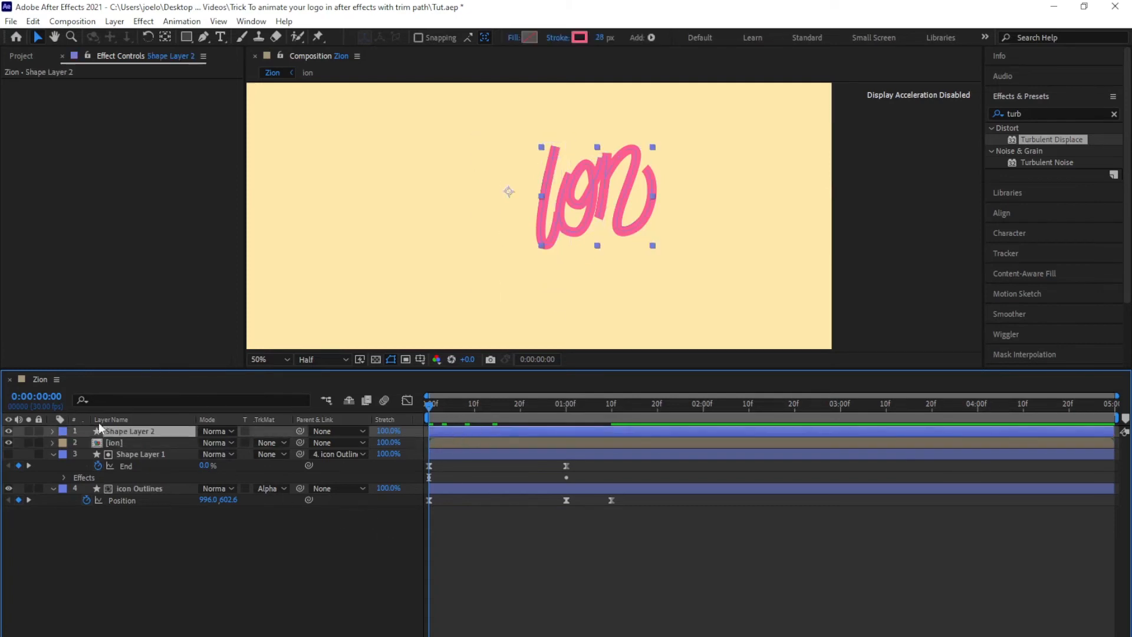
{"action": "left_click", "coordinate": [52, 432]}
{"action": "left_click", "coordinate": [286, 442]}
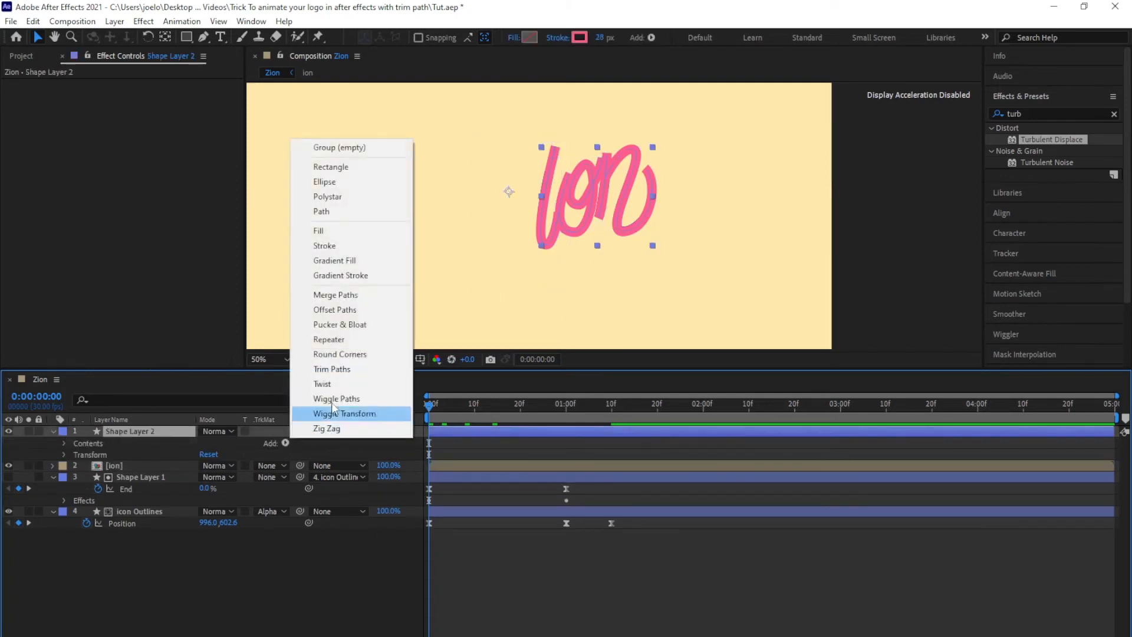
{"action": "left_click", "coordinate": [333, 366]}
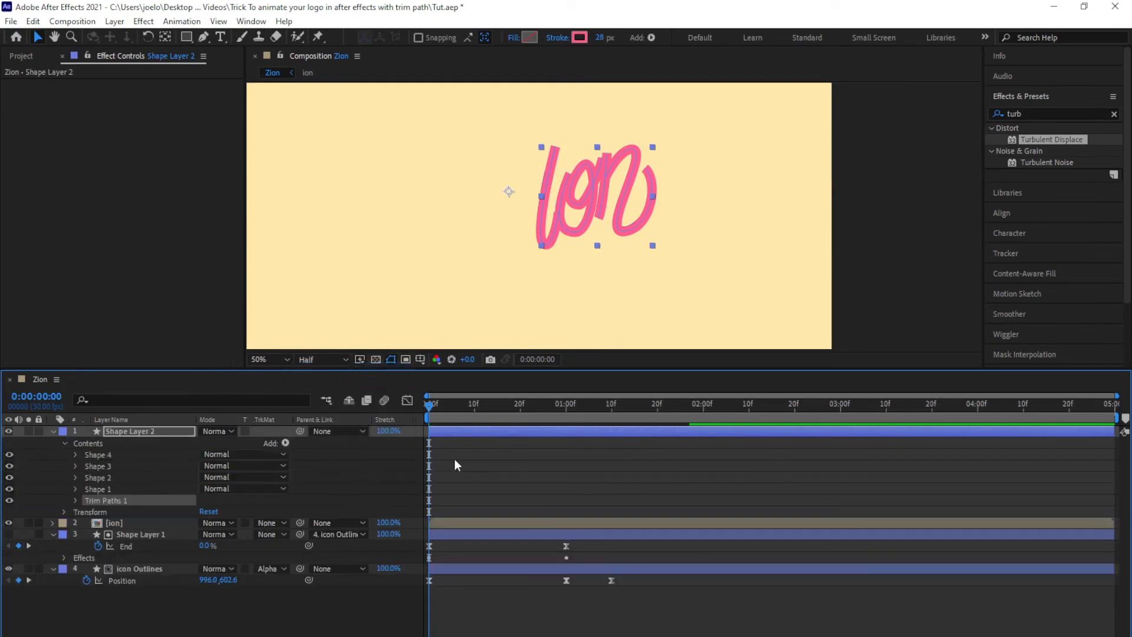
Step: Keyframe the Trim Paths End of Shape Layer 2 from 0% at 0:00 to 100% at 1:00
{"action": "left_click", "coordinate": [76, 501]}
{"action": "left_click", "coordinate": [98, 522]}
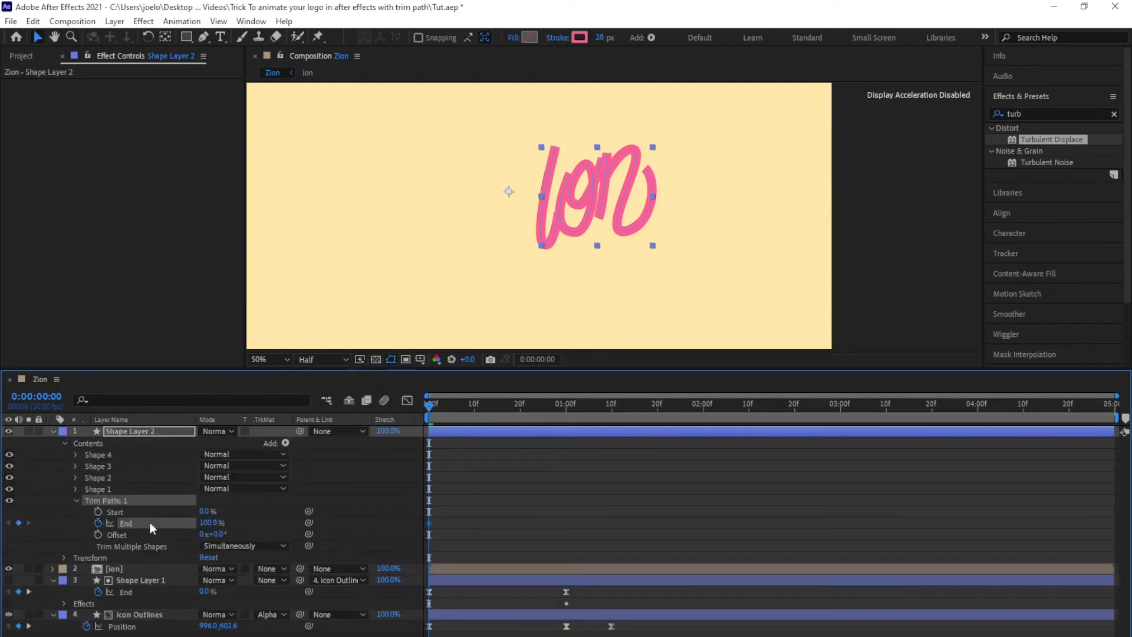
{"action": "left_click", "coordinate": [575, 407]}
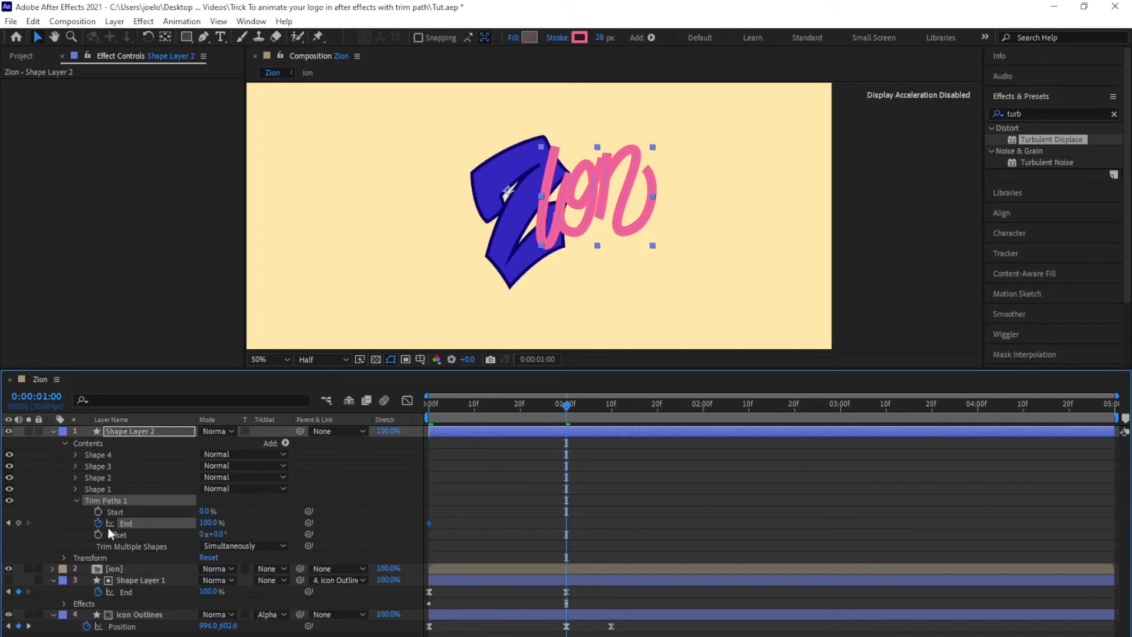
{"action": "left_click", "coordinate": [18, 523]}
{"action": "left_click", "coordinate": [9, 522]}
{"action": "left_click_drag", "start_coordinate": [213, 523], "coordinate": [0, 525]}
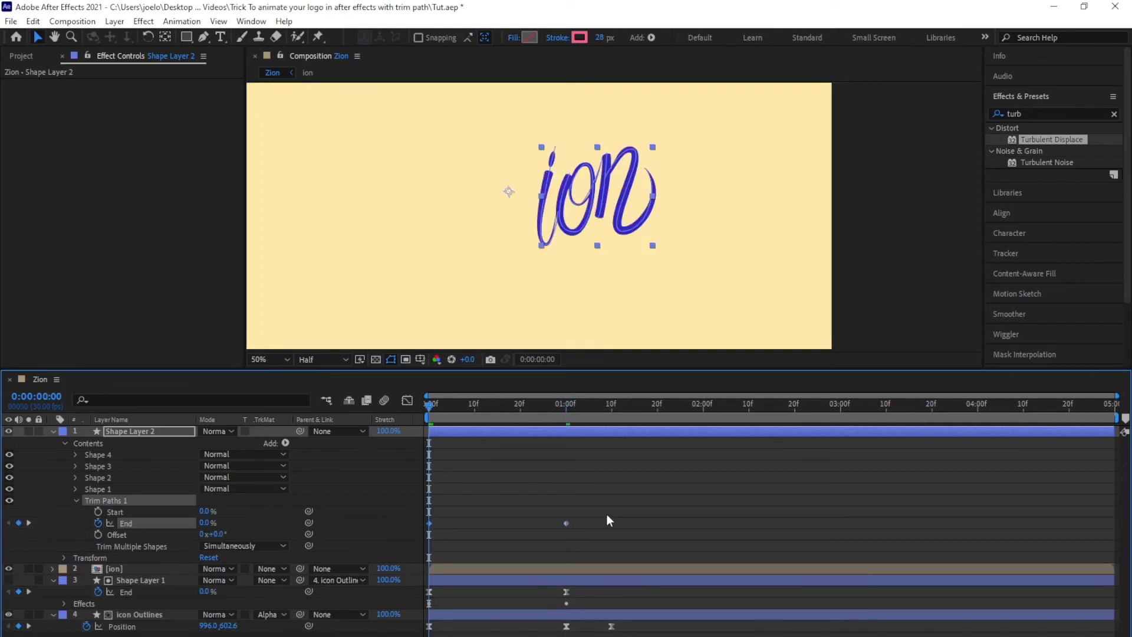
Step: Apply Easy Ease with an adjusted speed curve to both Trim Paths End keyframes, and preview the animation
{"action": "left_click_drag", "start_coordinate": [606, 514], "coordinate": [412, 522]}
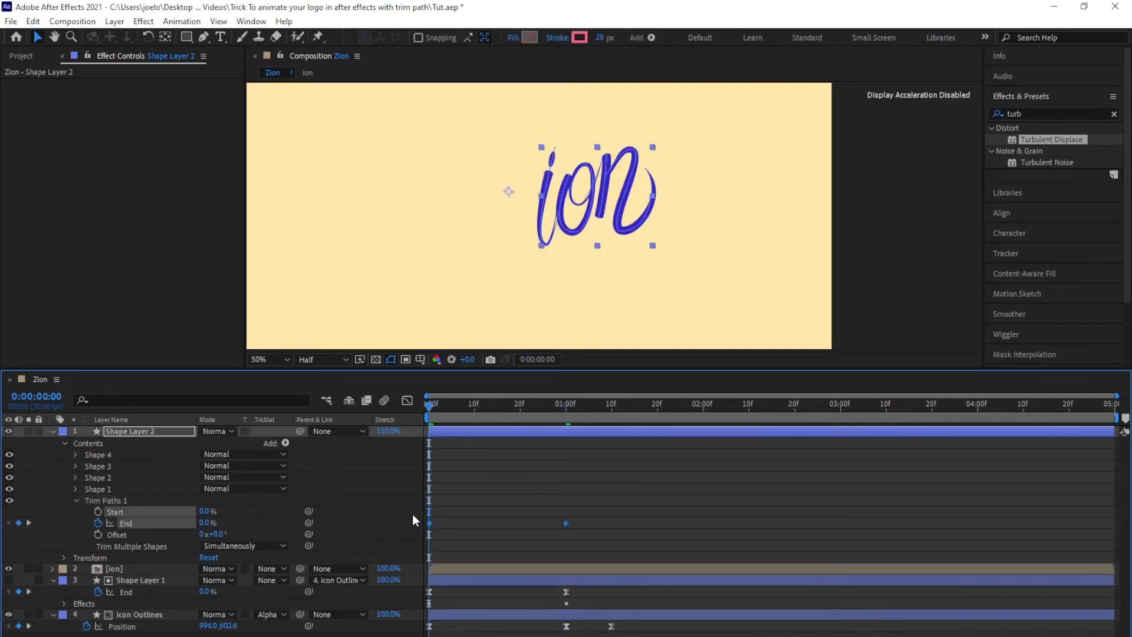
{"action": "left_click", "coordinate": [407, 400]}
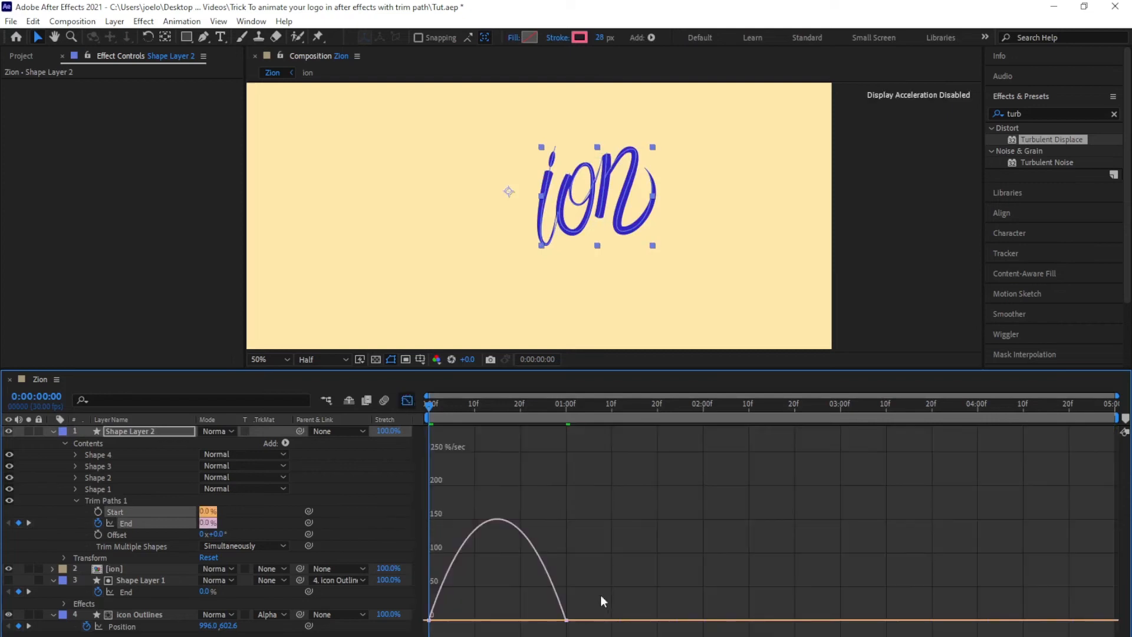
{"action": "left_click_drag", "start_coordinate": [556, 635], "coordinate": [436, 624]}
{"action": "left_click", "coordinate": [407, 400]}
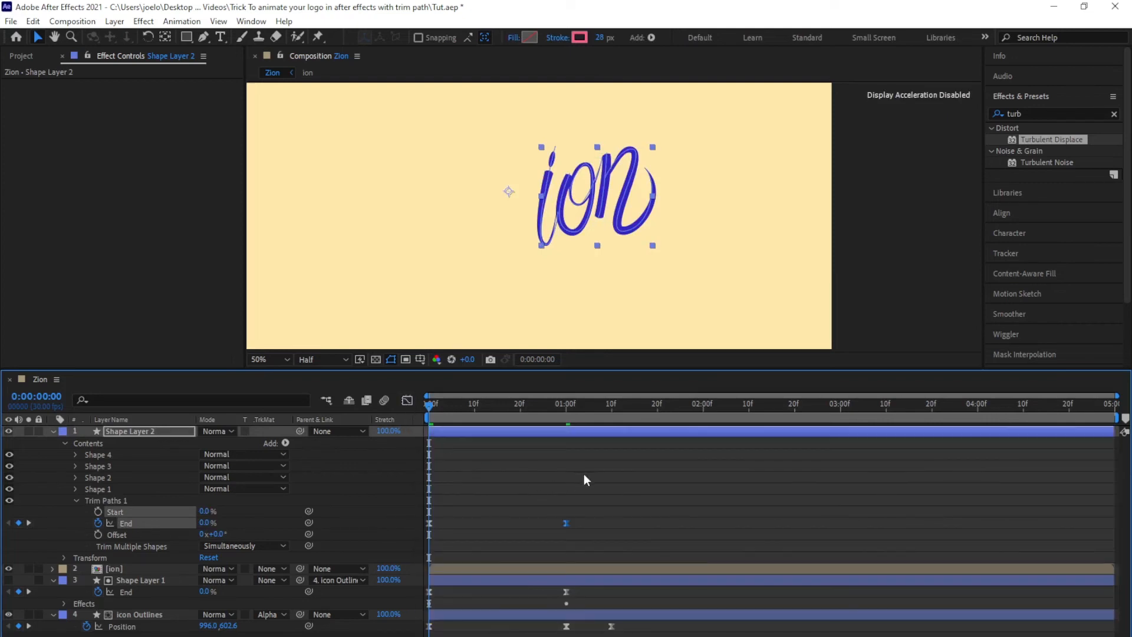
{"action": "left_click", "coordinate": [603, 474]}
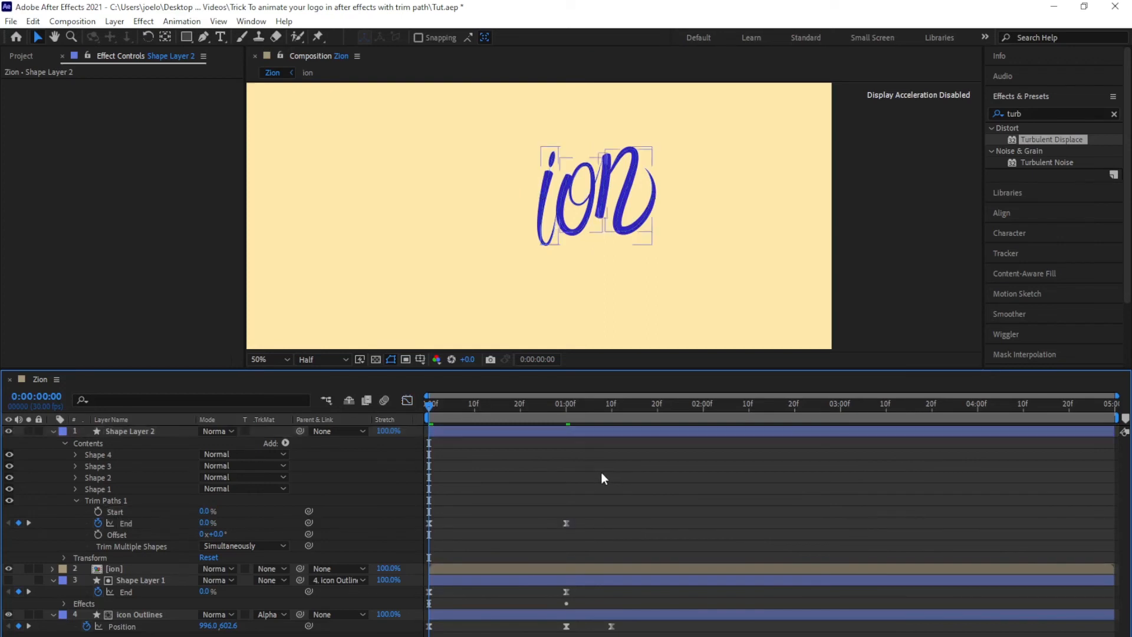
{"action": "key", "text": "space"}
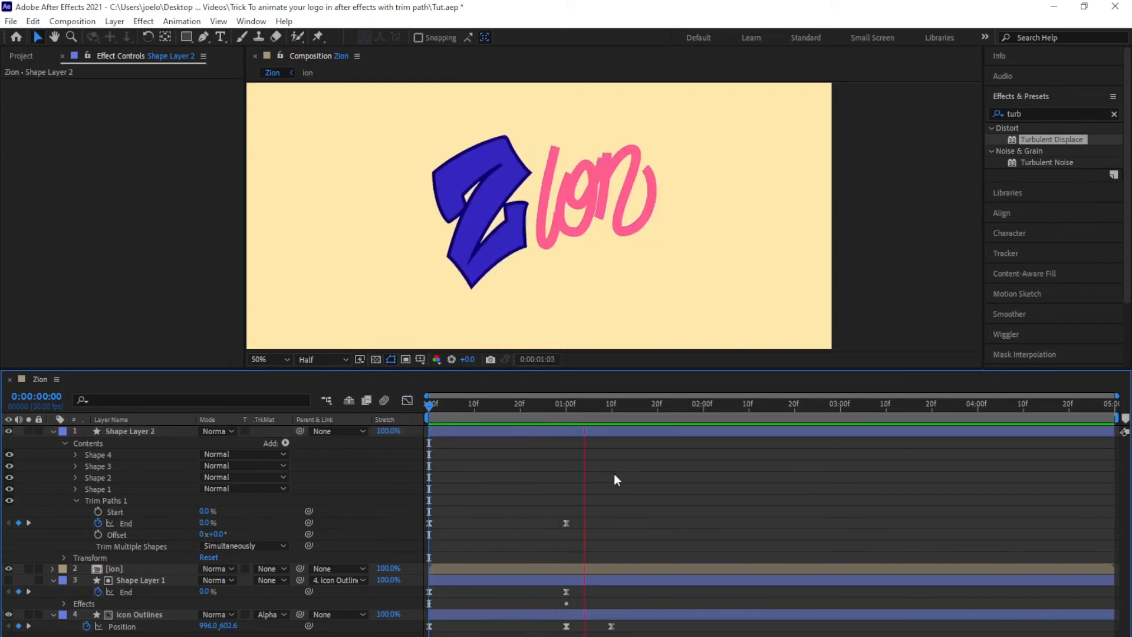
{"action": "left_click", "coordinate": [429, 405]}
{"action": "left_click_drag", "start_coordinate": [429, 406], "coordinate": [413, 432]}
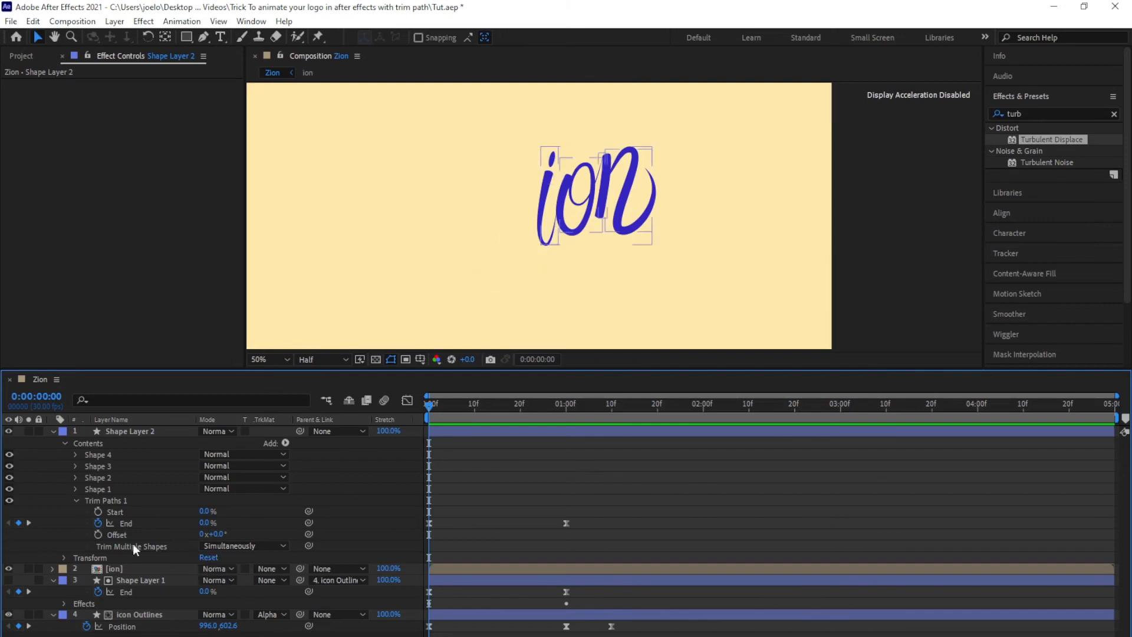
Step: Set Trim Multiple Shapes to Individually and check the order in which the strokes are drawn
{"action": "left_click", "coordinate": [222, 547]}
{"action": "left_click", "coordinate": [248, 576]}
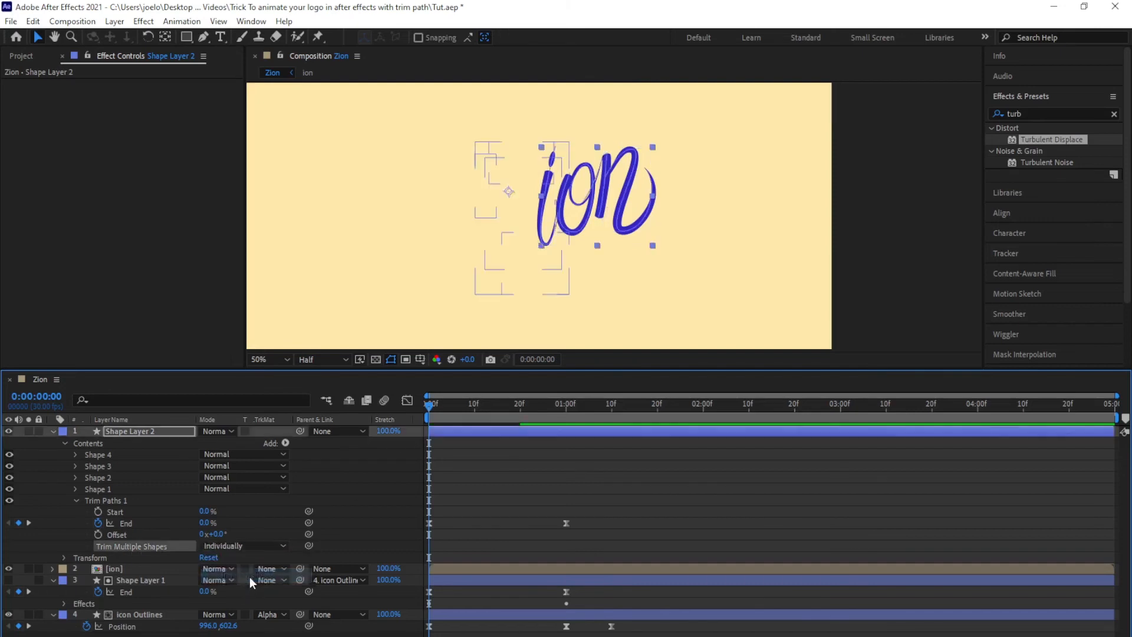
{"action": "left_click_drag", "start_coordinate": [440, 407], "coordinate": [467, 411]}
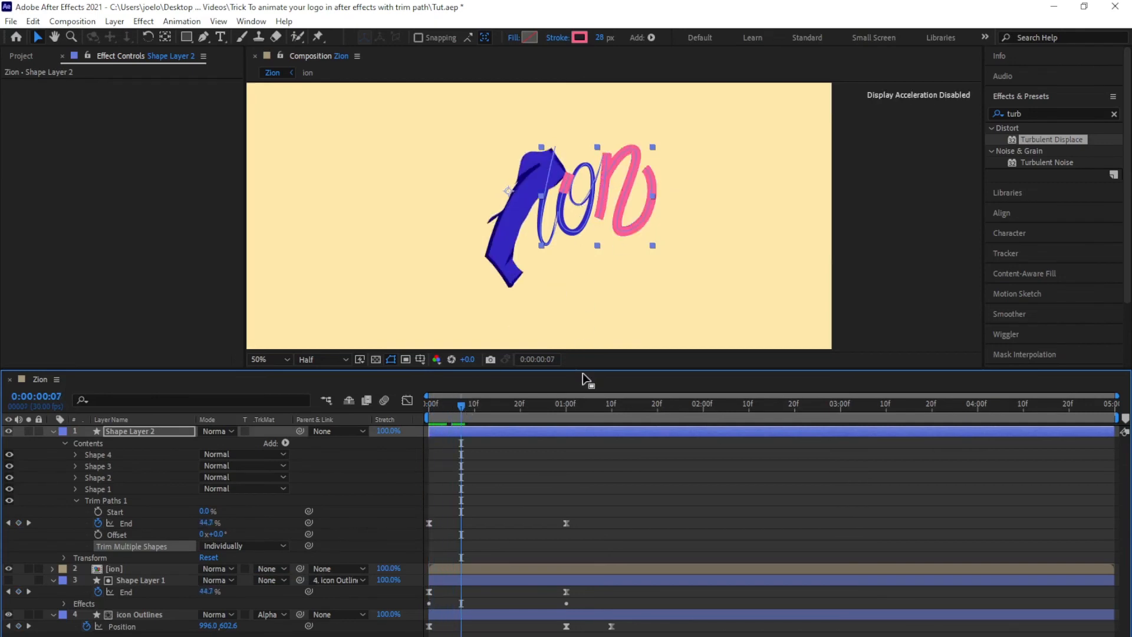
Step: Reorder the contents of Shape Layer 2 as Shape 1, Shape 2, Shape 3, Shape 4, and preview the drawing order
{"action": "double_click", "coordinate": [535, 226]}
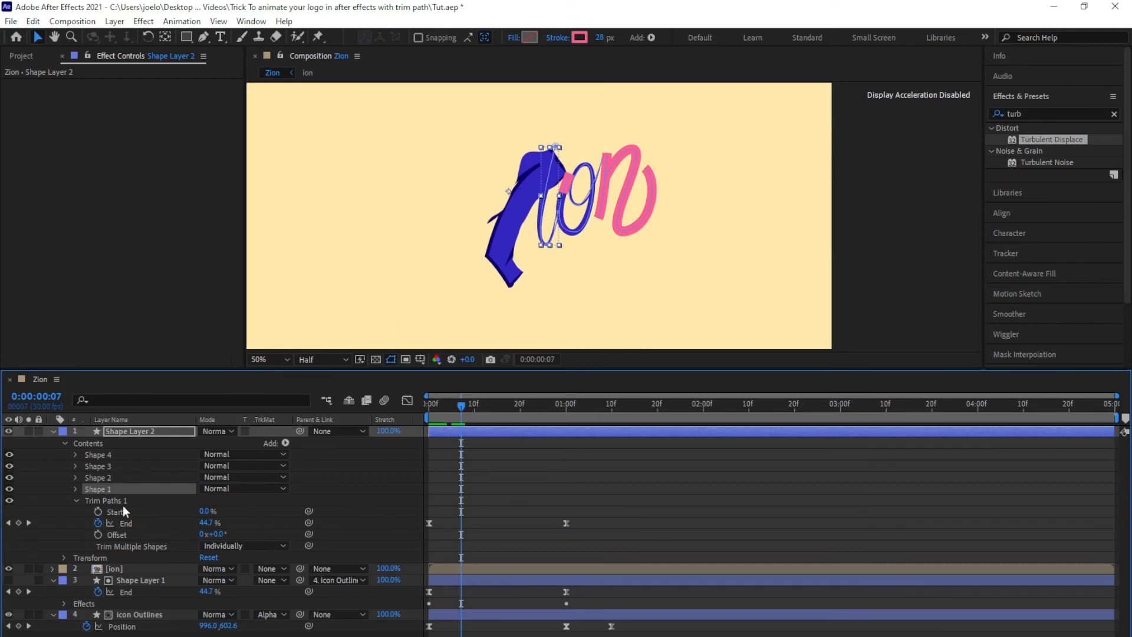
{"action": "left_click_drag", "start_coordinate": [97, 489], "coordinate": [102, 454]}
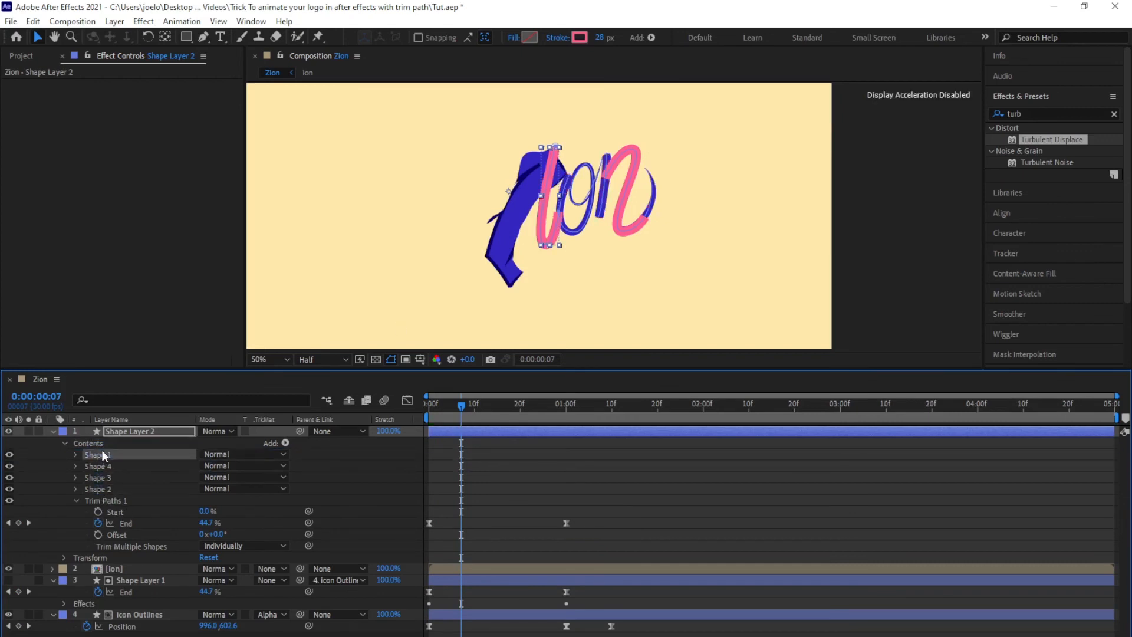
{"action": "left_click", "coordinate": [104, 491]}
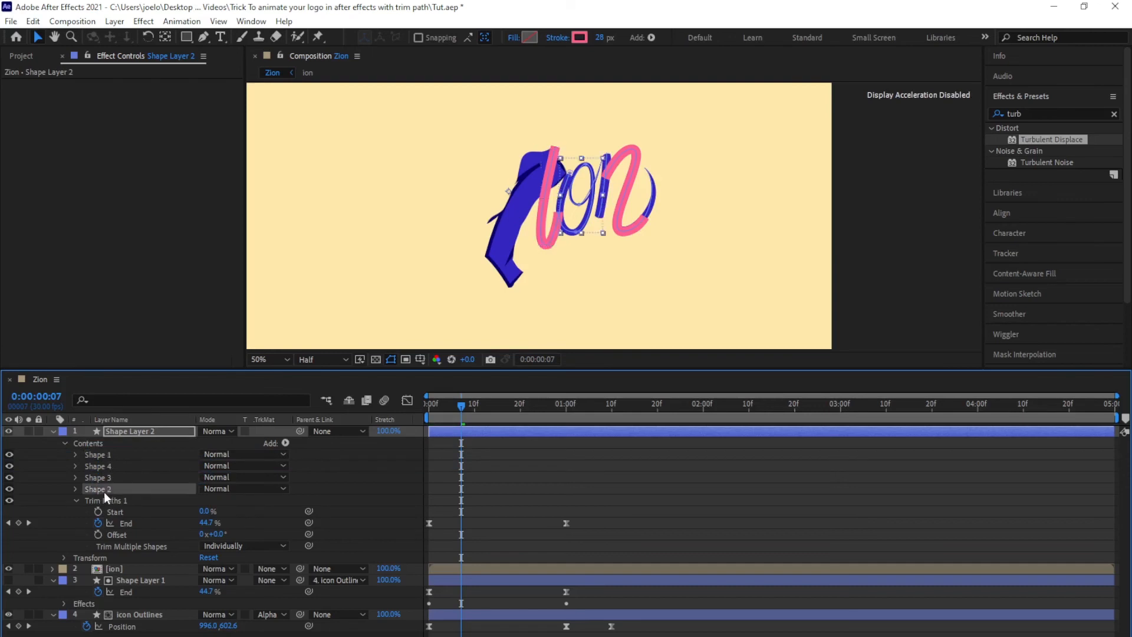
{"action": "left_click_drag", "start_coordinate": [103, 492], "coordinate": [102, 467]}
{"action": "left_click", "coordinate": [107, 489]}
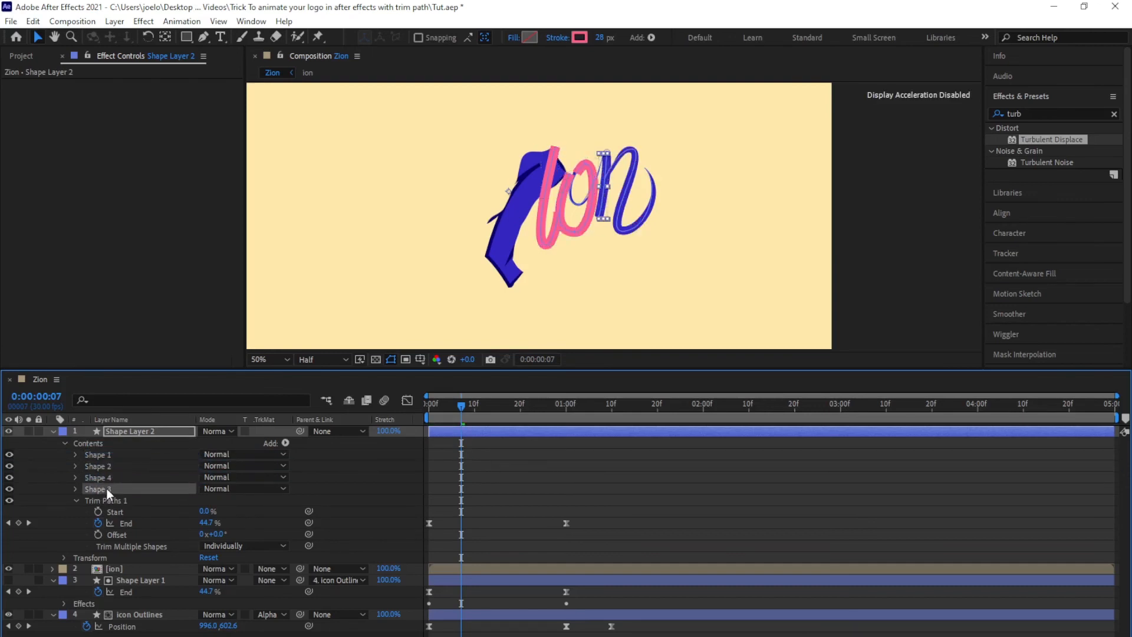
{"action": "left_click", "coordinate": [106, 480]}
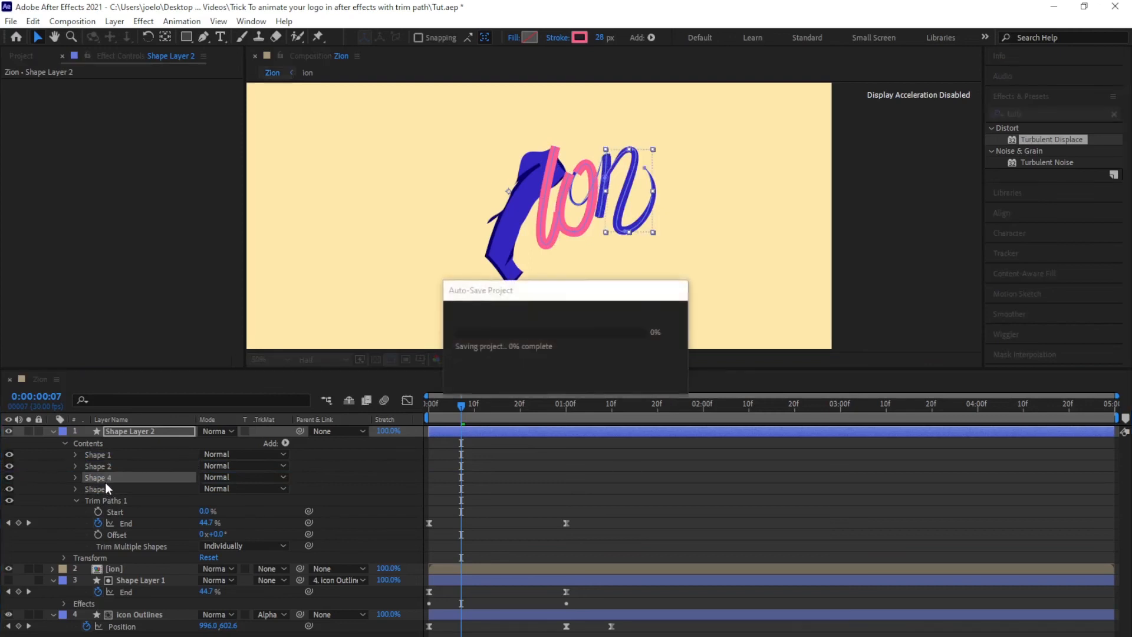
{"action": "left_click_drag", "start_coordinate": [107, 490], "coordinate": [105, 473]}
{"action": "left_click_drag", "start_coordinate": [462, 405], "coordinate": [395, 414]}
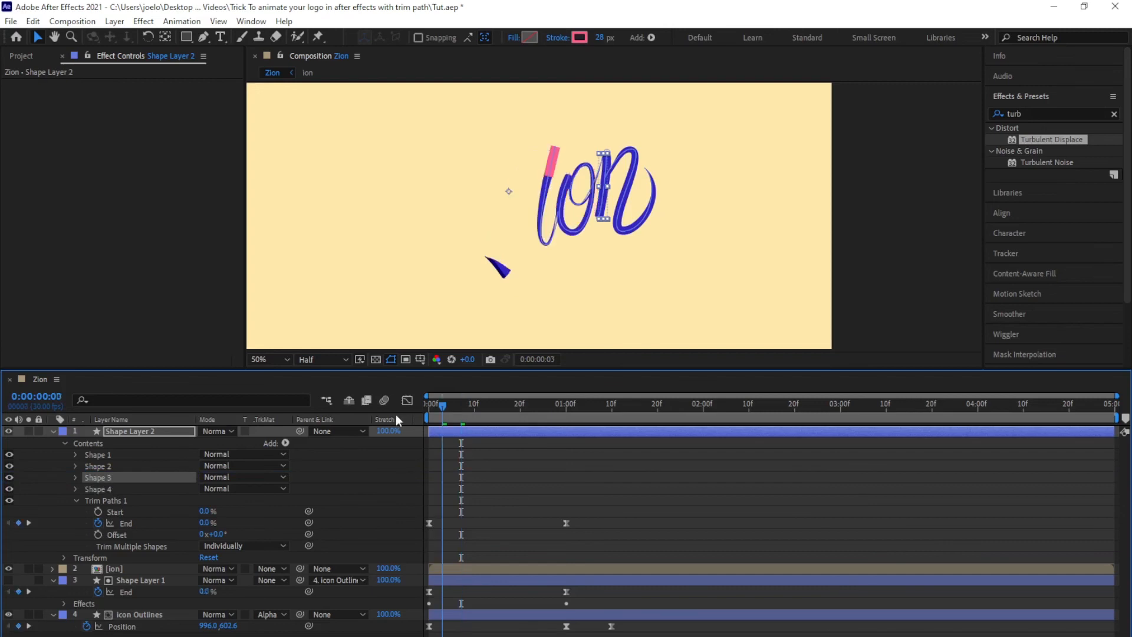
{"action": "left_click", "coordinate": [613, 483]}
{"action": "key", "text": "space"}
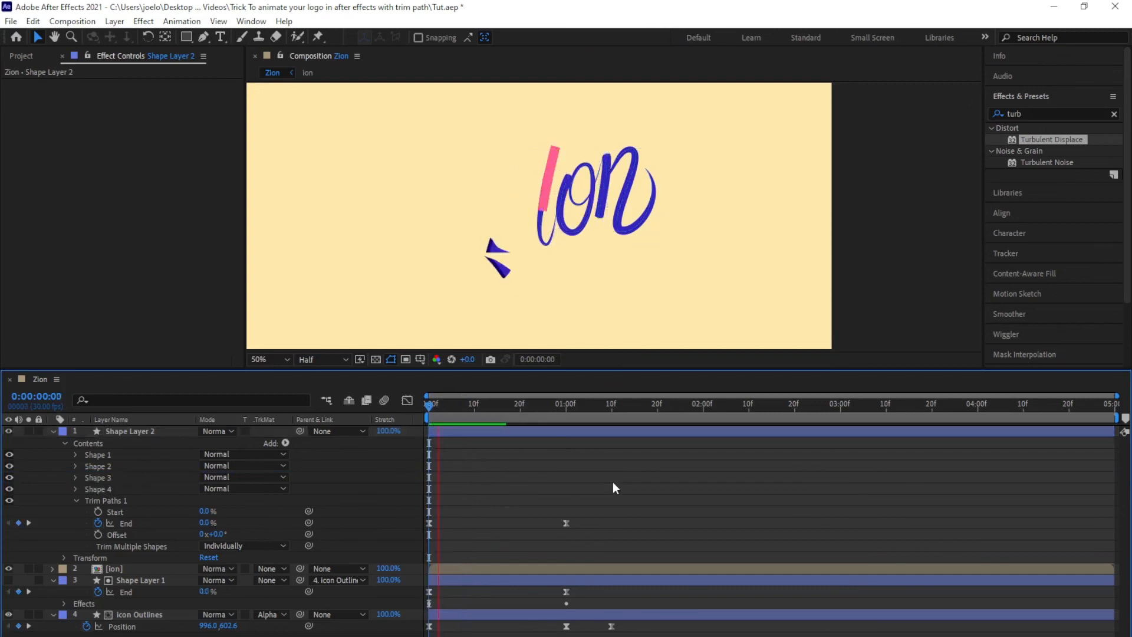
Step: Set the ion layer's track matte to Alpha using Shape Layer 2, and preview the letters' reveal from the start
{"action": "left_click_drag", "start_coordinate": [426, 406], "coordinate": [533, 409]}
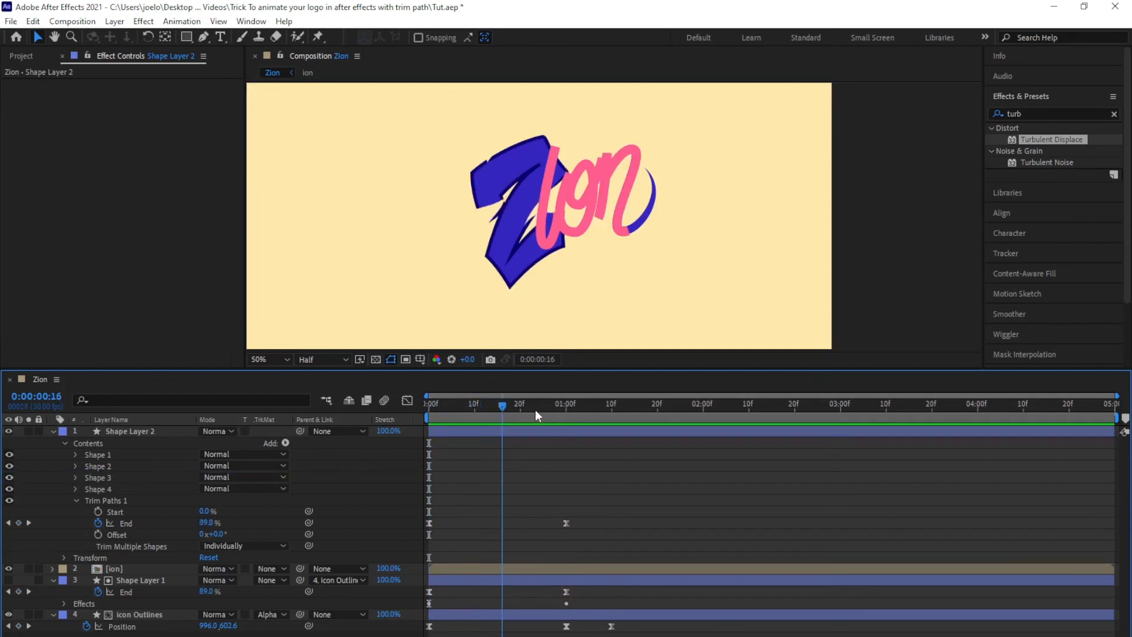
{"action": "left_click", "coordinate": [269, 568]}
{"action": "left_click", "coordinate": [308, 602]}
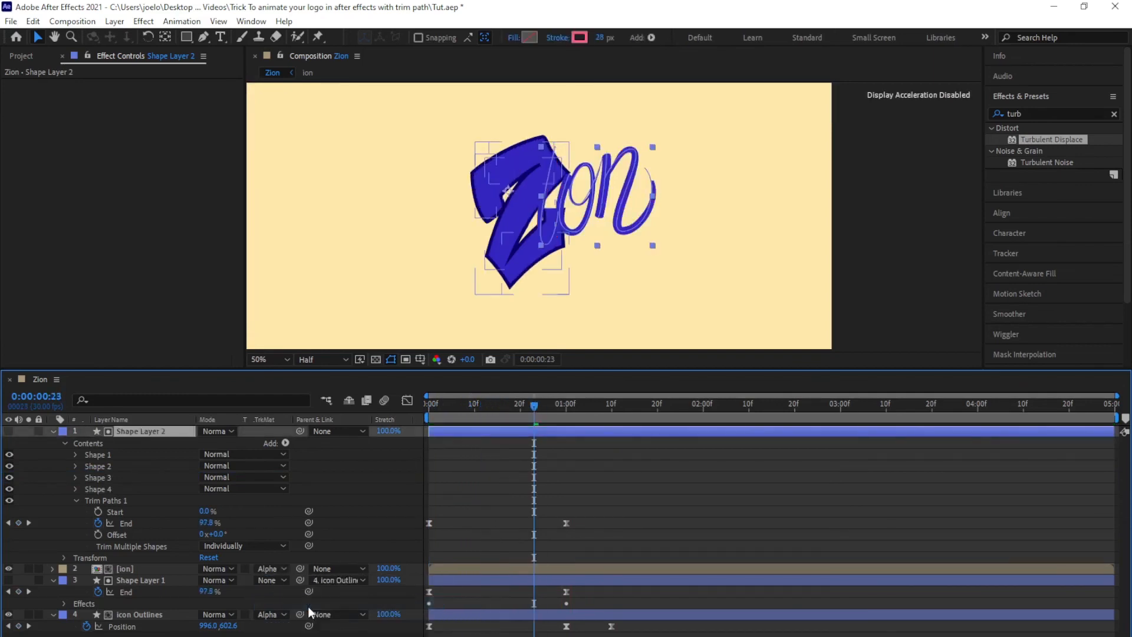
{"action": "key", "text": "Home"}
{"action": "key", "text": "space"}
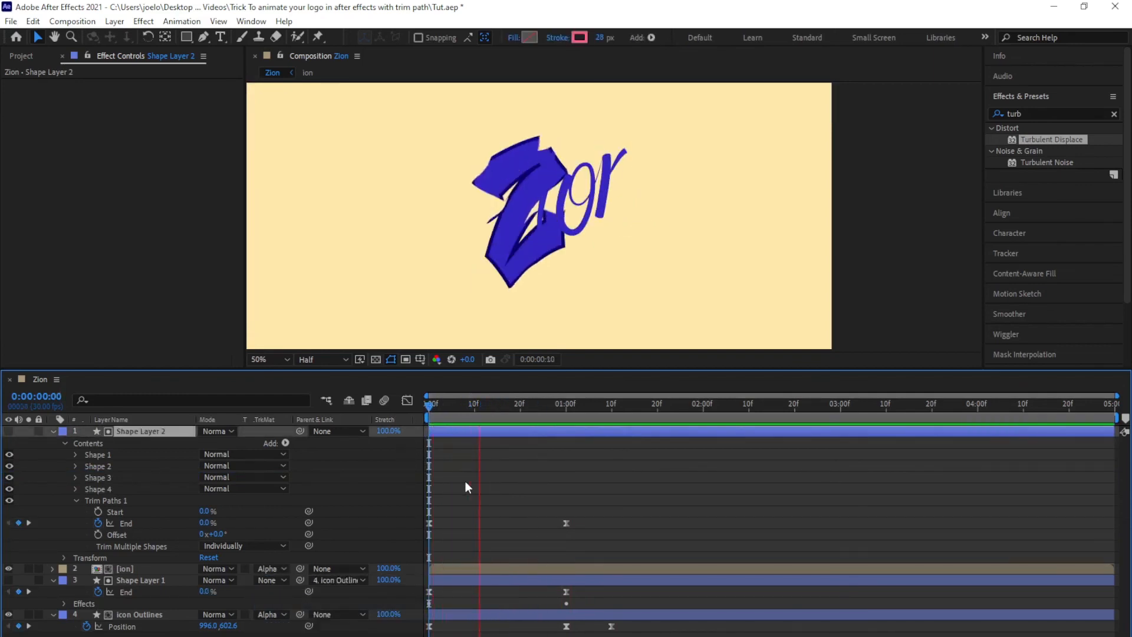
{"action": "key", "text": "space"}
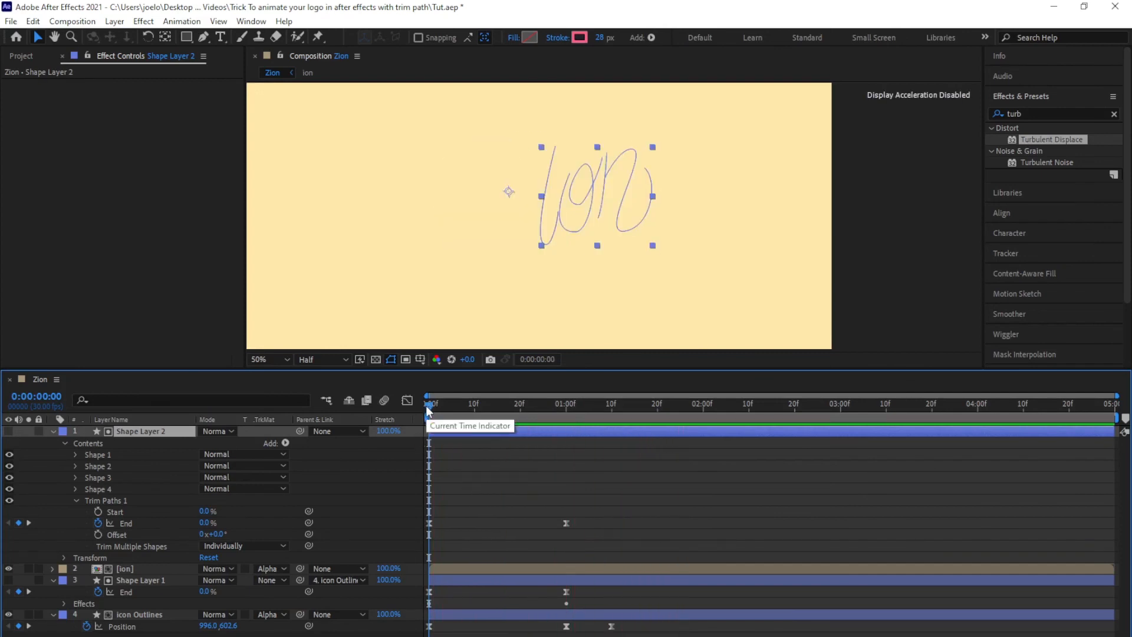
{"action": "left_click_drag", "start_coordinate": [428, 411], "coordinate": [510, 412]}
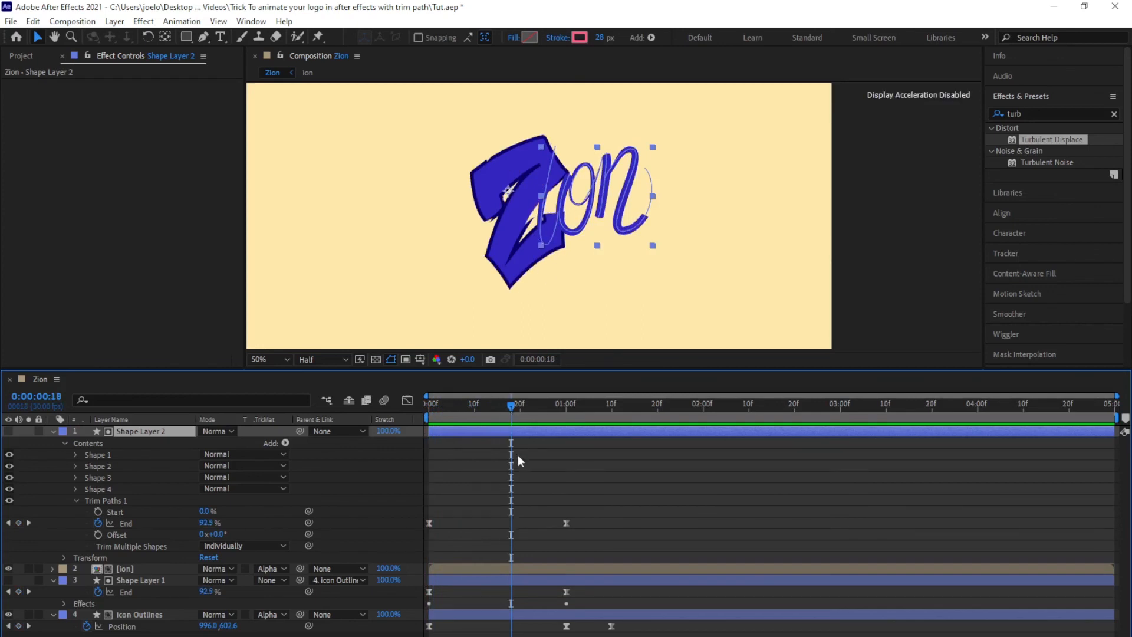
{"action": "key", "text": "Home"}
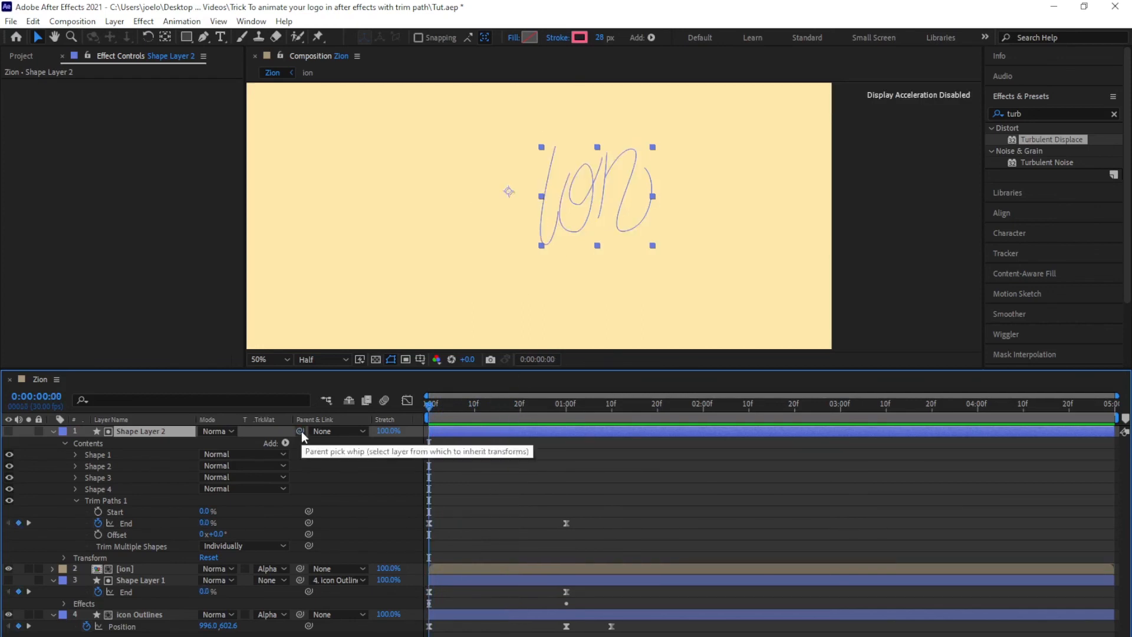
Step: Parent Shape Layer 2 to the ion layer, and keyframe the ion layer's Position at 0 and 1 second
{"action": "left_click_drag", "start_coordinate": [301, 430], "coordinate": [140, 570]}
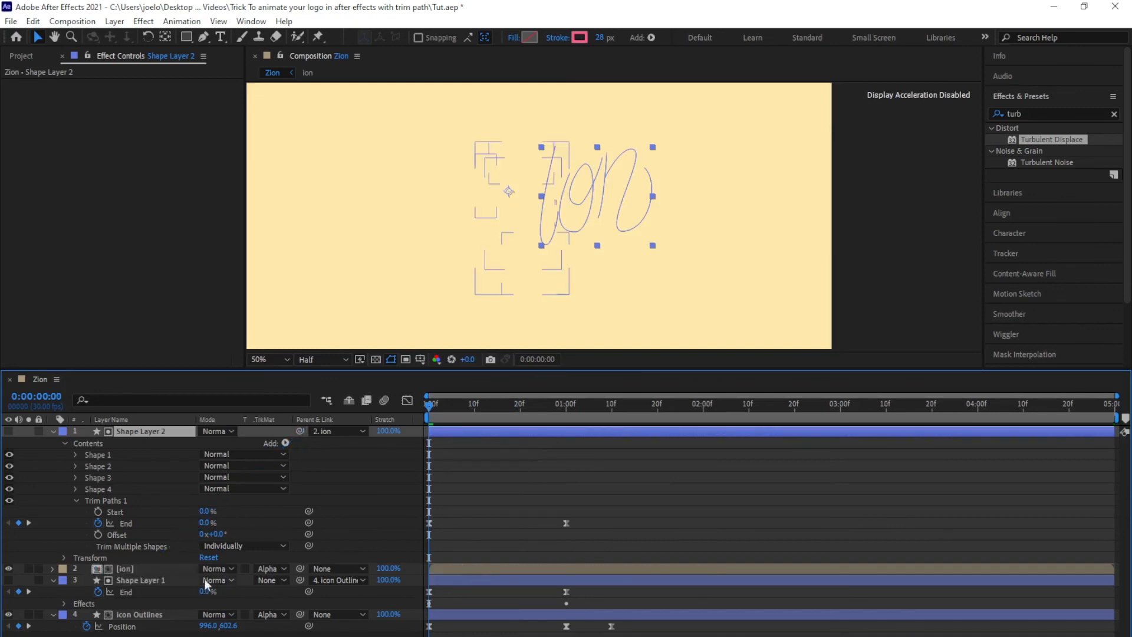
{"action": "left_click", "coordinate": [151, 571]}
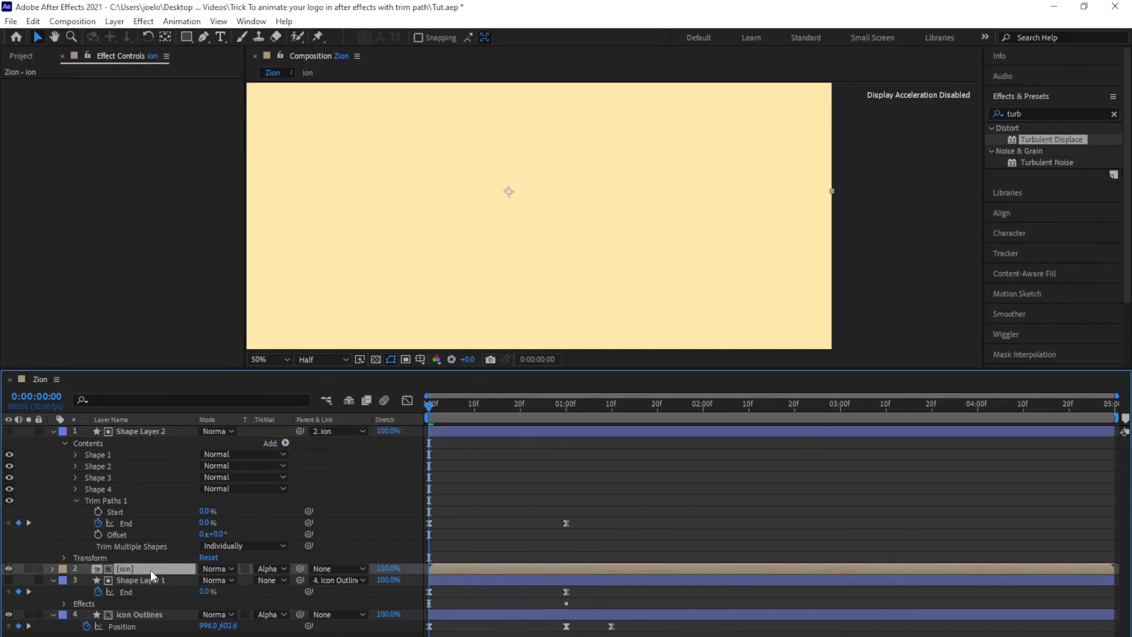
{"action": "key", "text": "p"}
{"action": "left_click", "coordinate": [87, 580]}
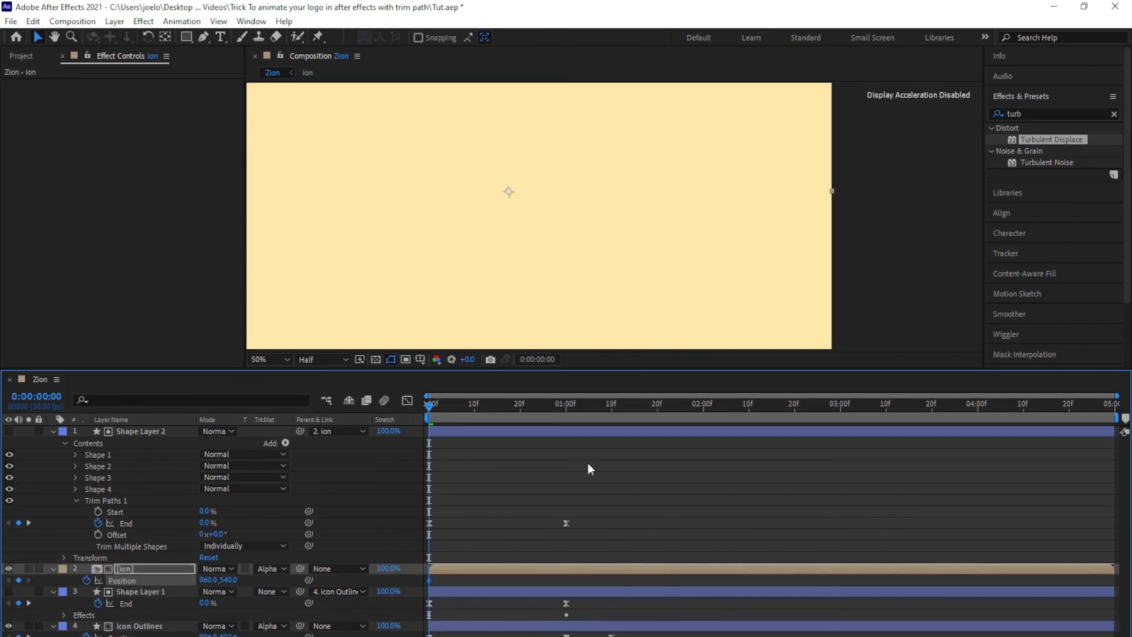
{"action": "left_click", "coordinate": [565, 406]}
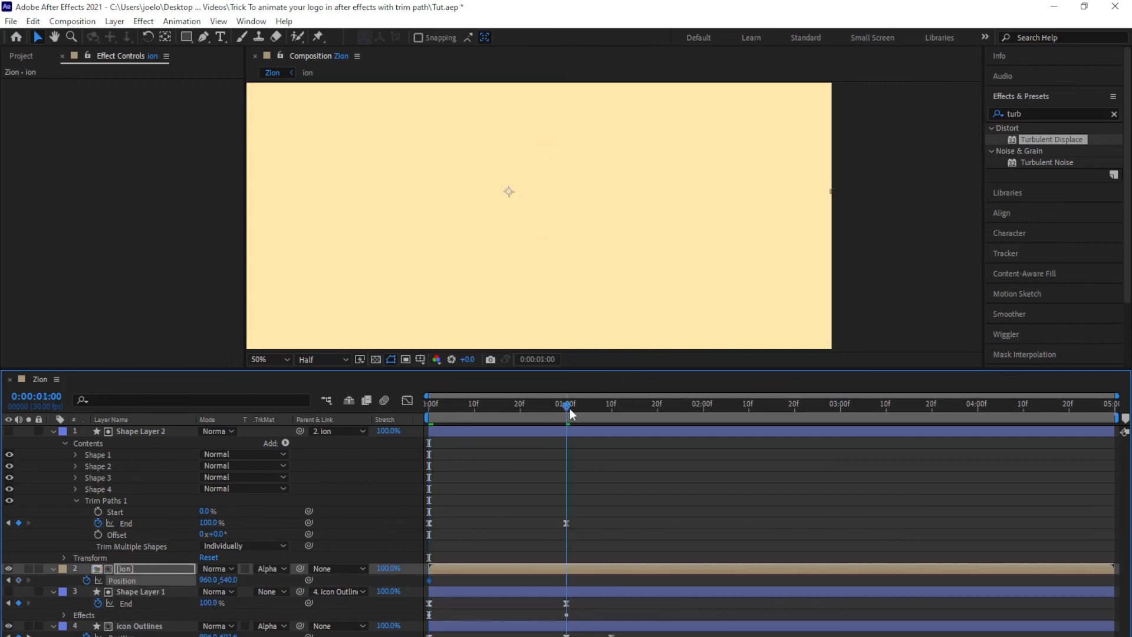
{"action": "left_click", "coordinate": [18, 580]}
Step: Set the ion layer's Position at the first frame to 1091, 540 and apply Easy Ease to both Position keyframes
{"action": "key", "text": "Home"}
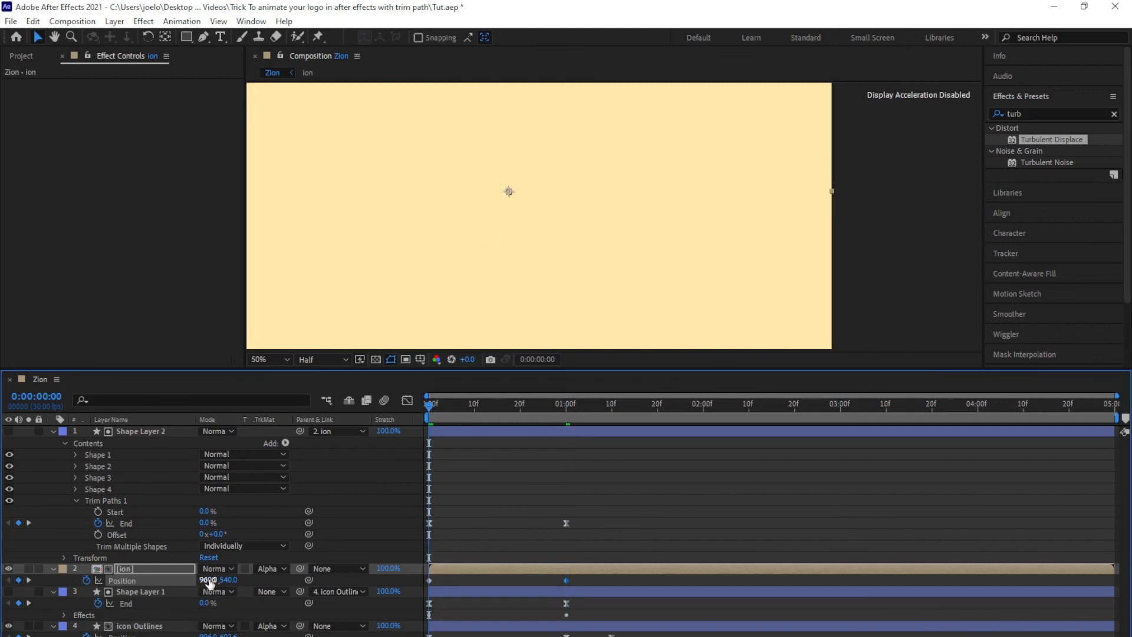
{"action": "left_click_drag", "start_coordinate": [207, 582], "coordinate": [293, 579]}
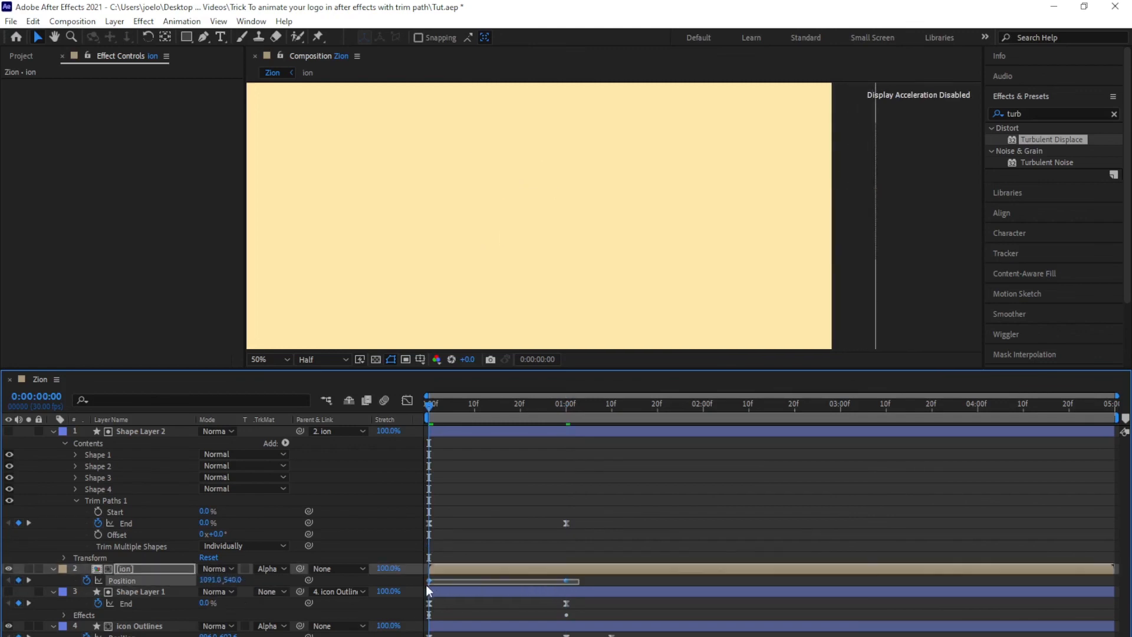
{"action": "key", "text": "F9"}
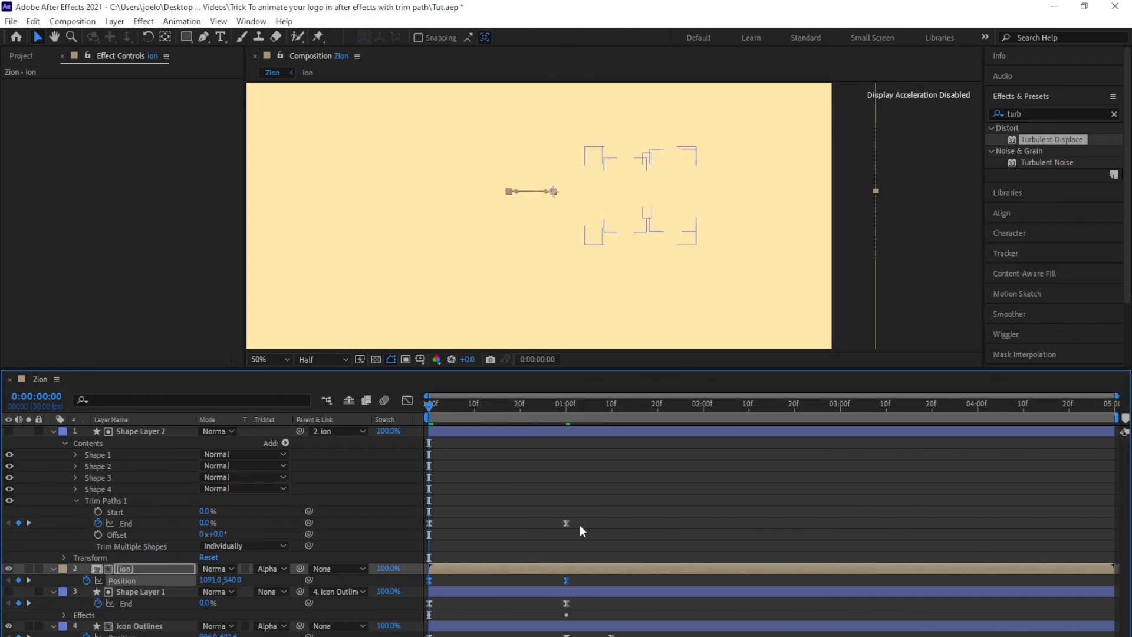
Step: Preview the sliding write-on of the letters from the start of the composition
{"action": "left_click", "coordinate": [659, 520]}
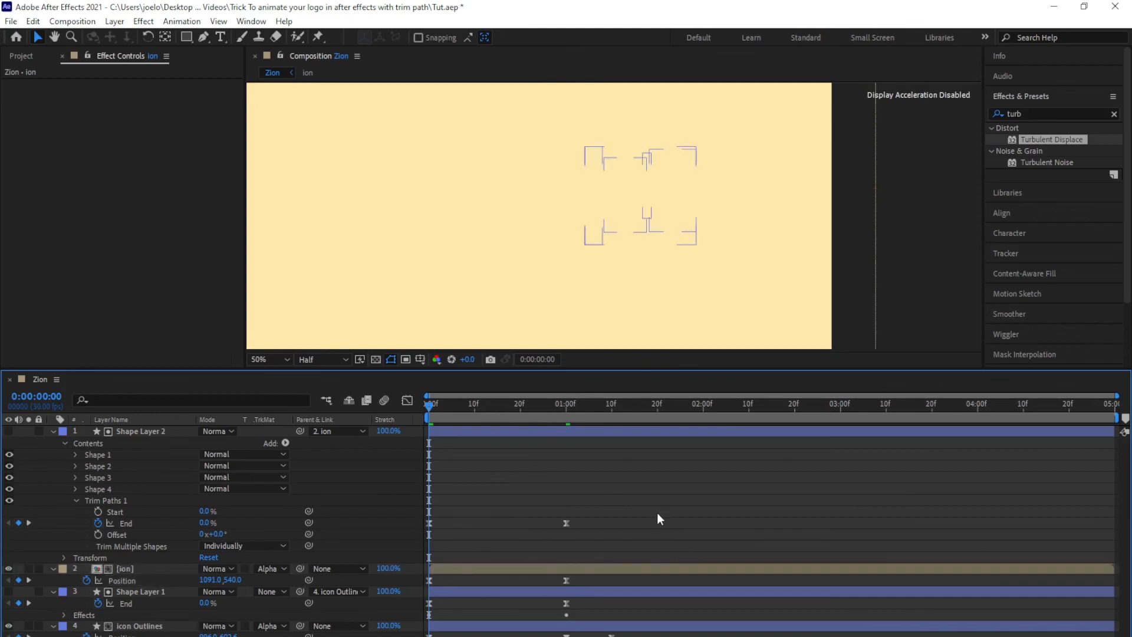
{"action": "key", "text": "space"}
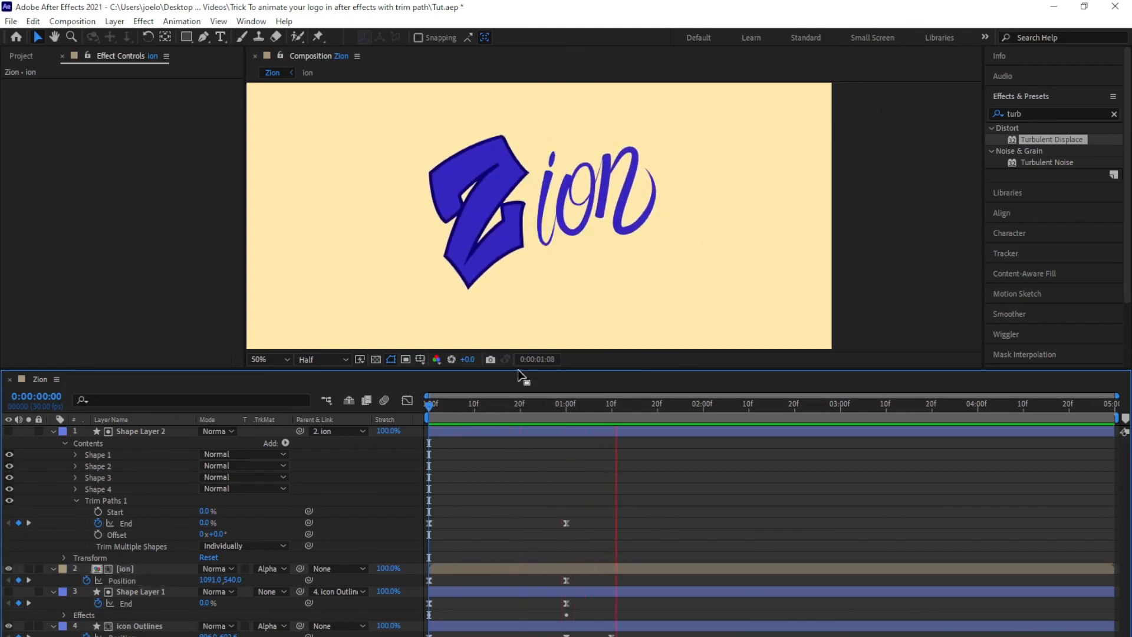
{"action": "left_click", "coordinate": [430, 403]}
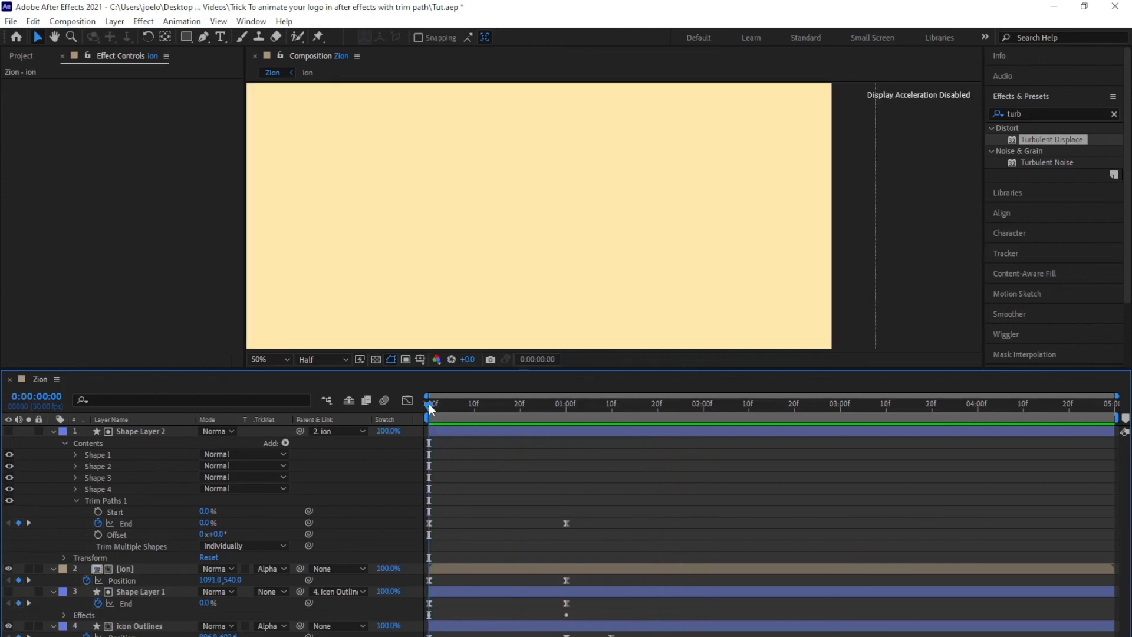
Step: Collapse Shape Layer 2 in the timeline so that only its keyframed End property is listed
{"action": "left_click", "coordinate": [458, 431]}
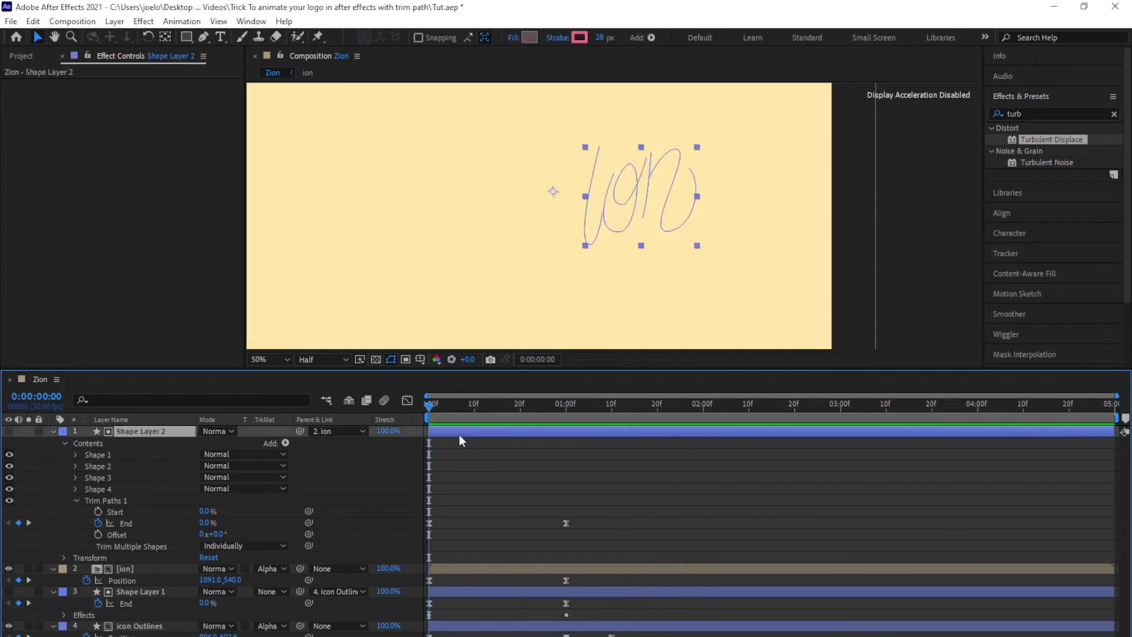
{"action": "key", "text": "u"}
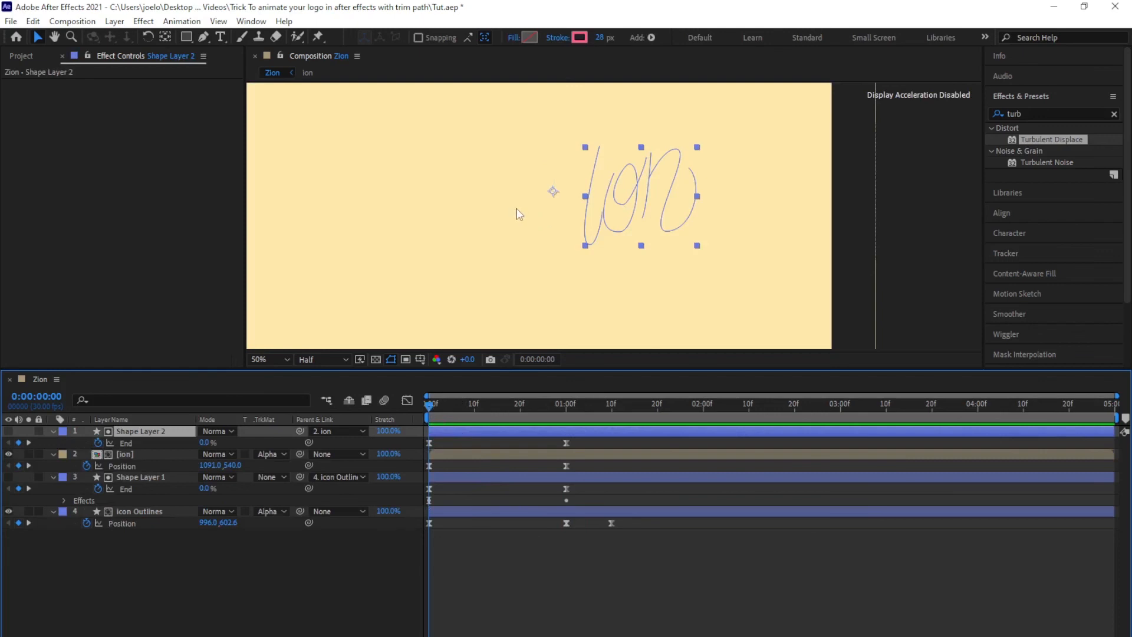
{"action": "left_click", "coordinate": [527, 593]}
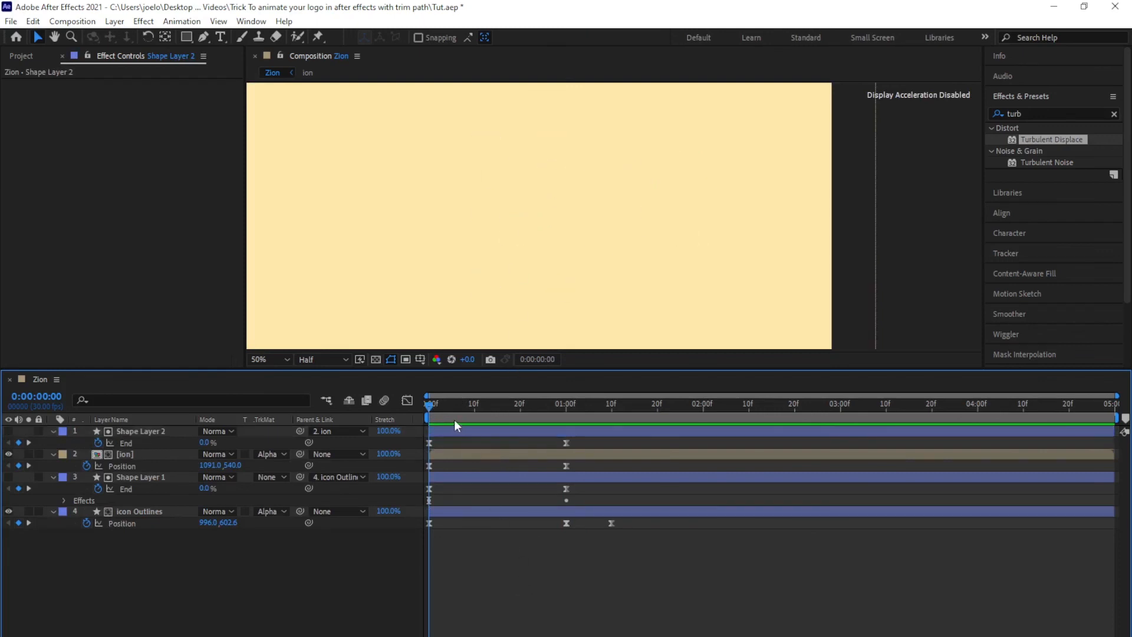
Step: Shift Shape Layer 2 and the ion layer together to start at frame 23, near the end of the Z reveal, and preview the logo animation
{"action": "left_click_drag", "start_coordinate": [430, 405], "coordinate": [559, 417]}
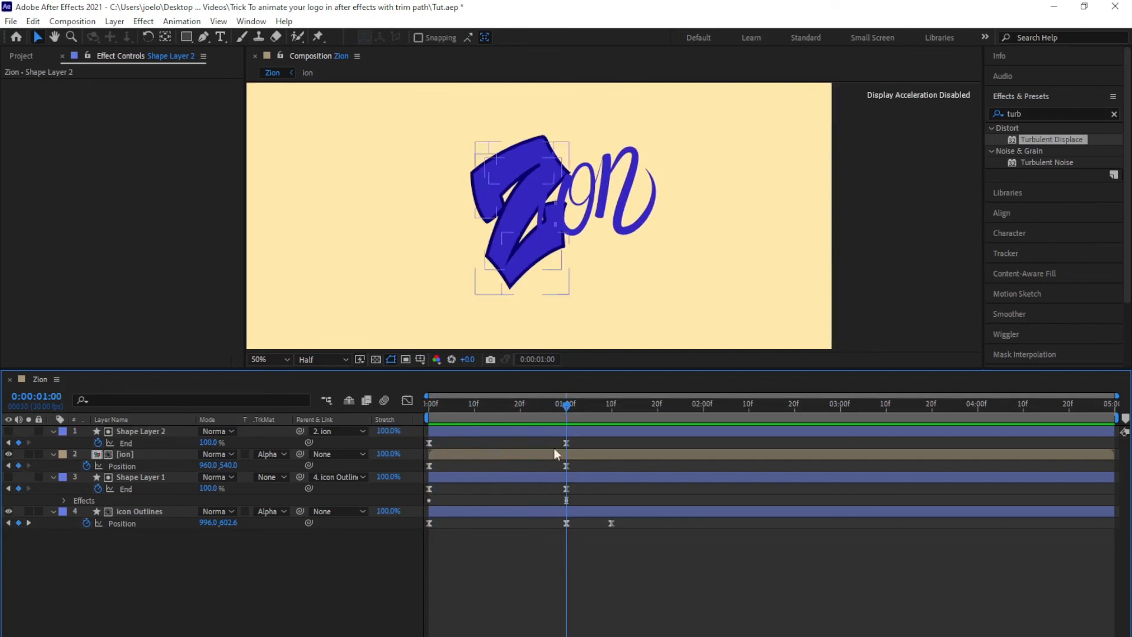
{"action": "left_click_drag", "start_coordinate": [564, 402], "coordinate": [550, 418]}
{"action": "left_click", "coordinate": [469, 431]}
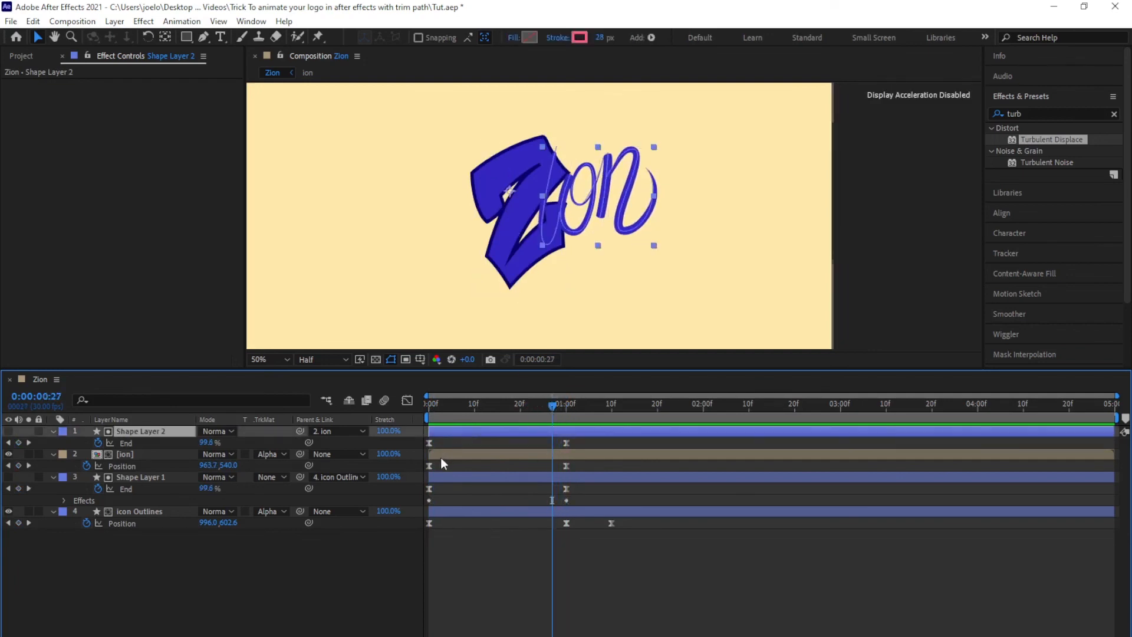
{"action": "left_click", "coordinate": [442, 455], "text": "shift"}
{"action": "left_click_drag", "start_coordinate": [454, 455], "coordinate": [567, 452]}
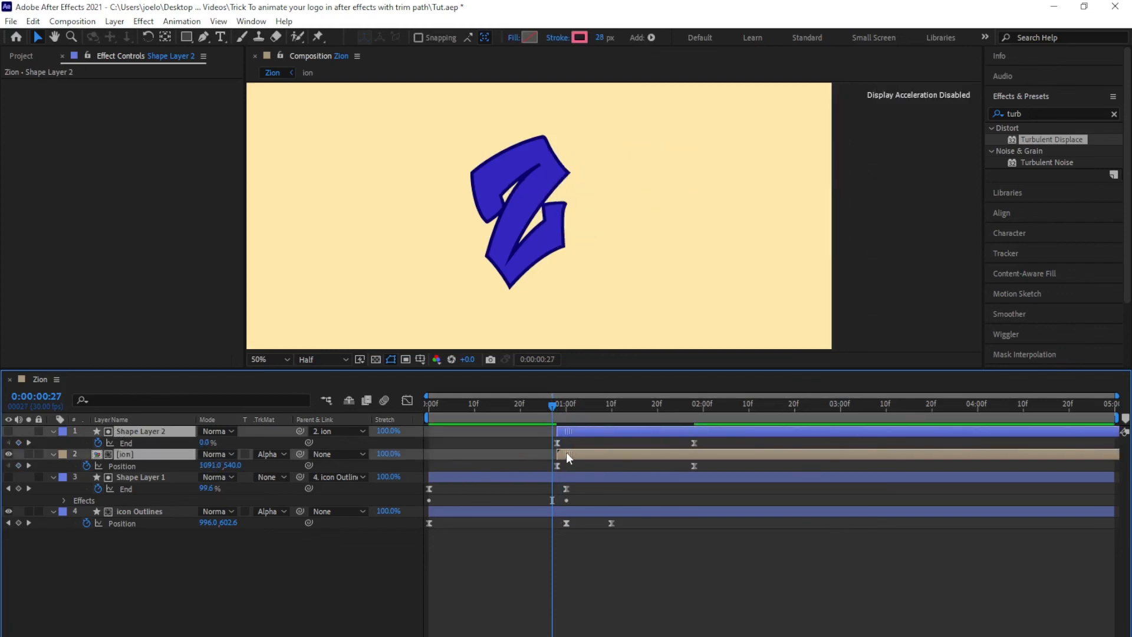
{"action": "left_click", "coordinate": [586, 552]}
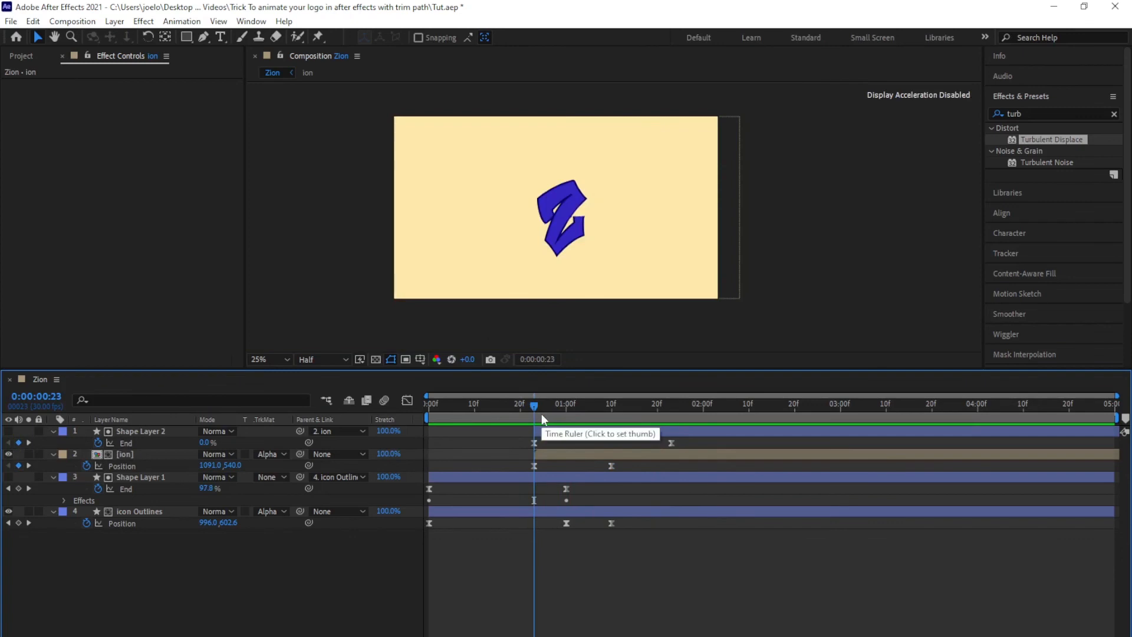
{"action": "key", "text": "space"}
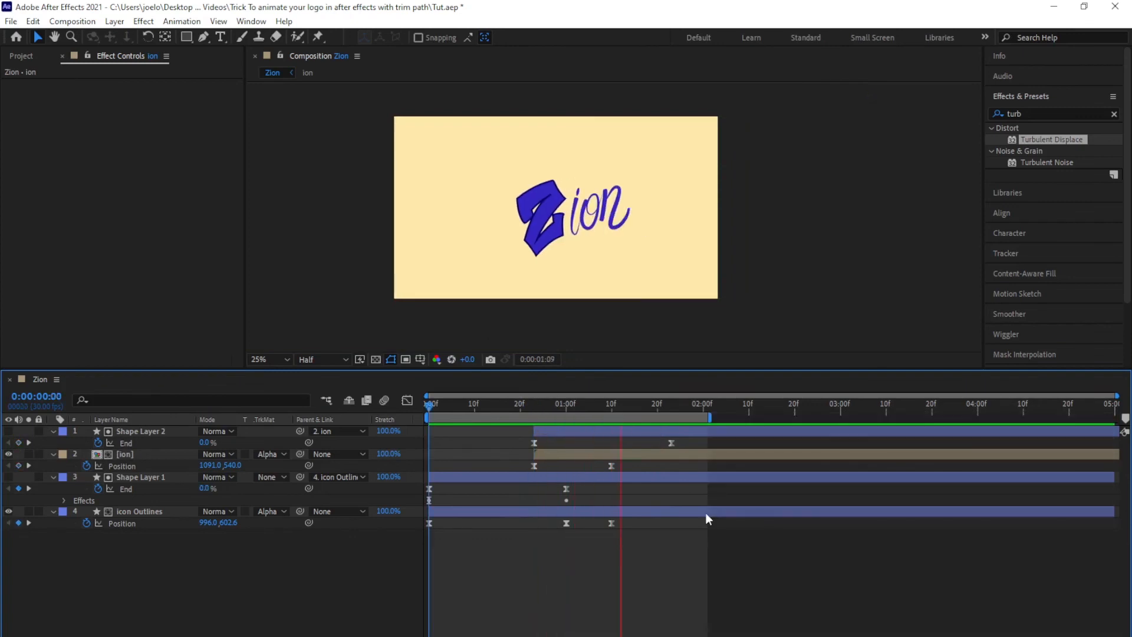